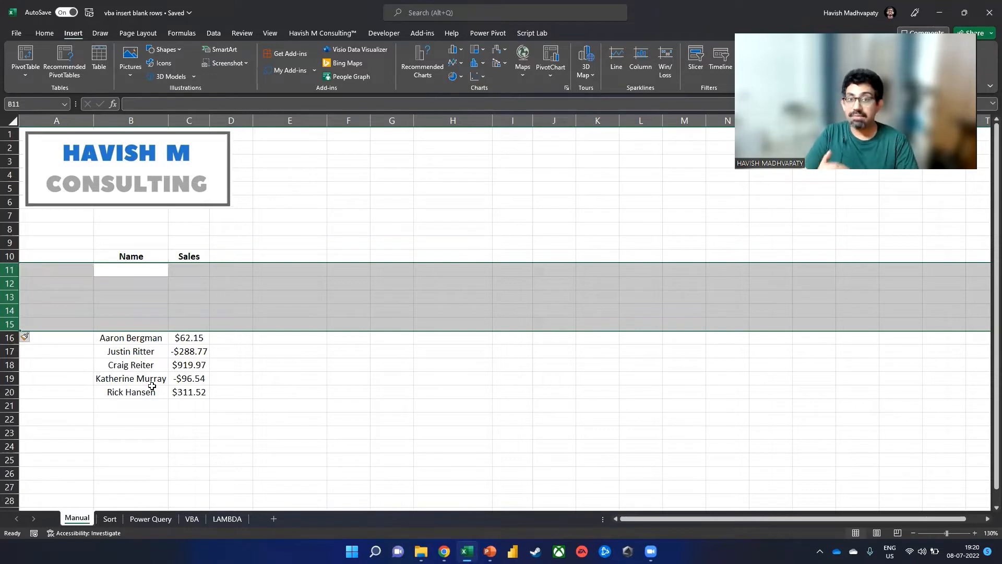
Undo the block row insertion and select rows 11 to 15 one at a time as separate selections.
{"action": "key", "text": "ctrl+z"}
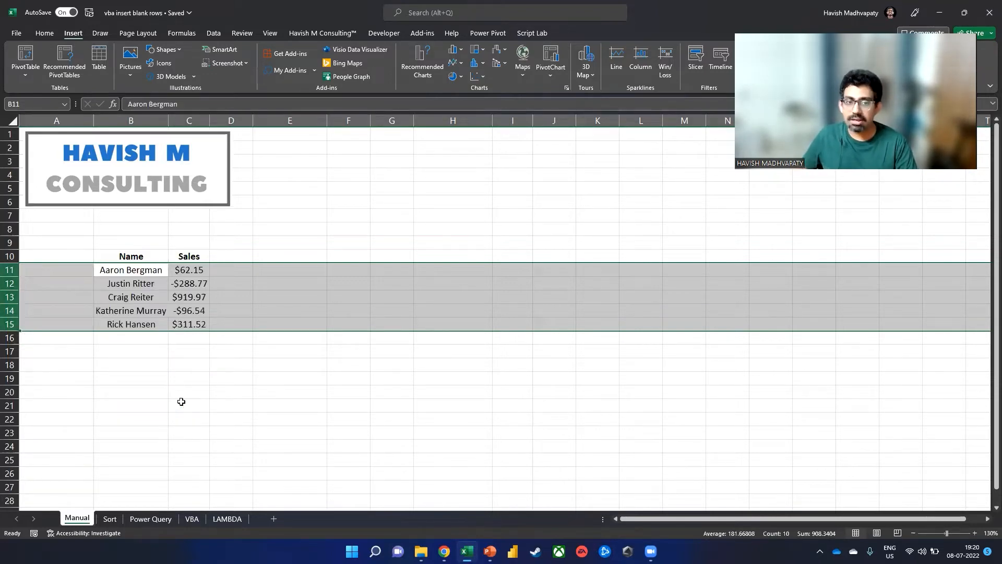
{"action": "left_click", "coordinate": [8, 270]}
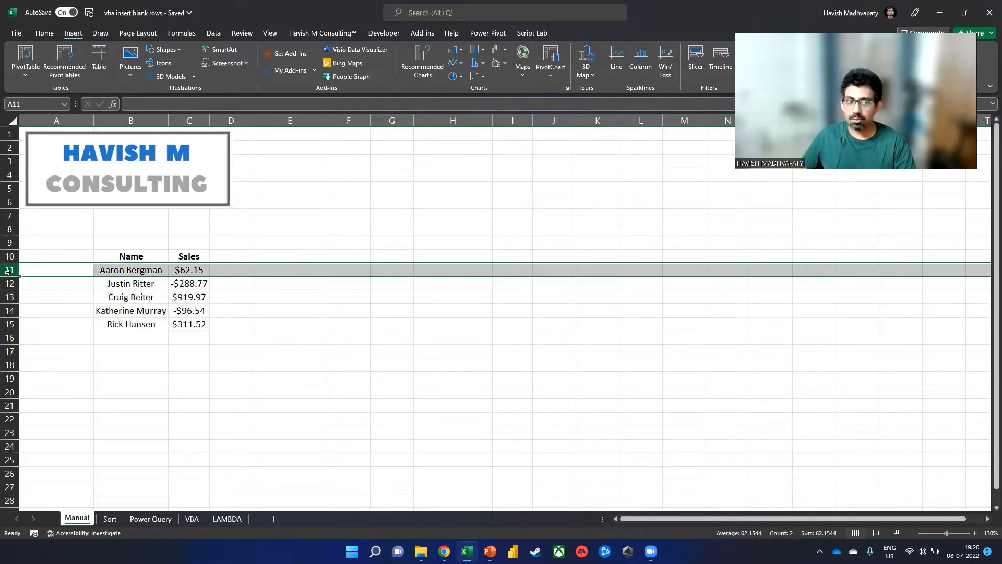
{"action": "left_click", "coordinate": [9, 284], "text": "ctrl"}
{"action": "left_click", "coordinate": [9, 297], "text": "ctrl"}
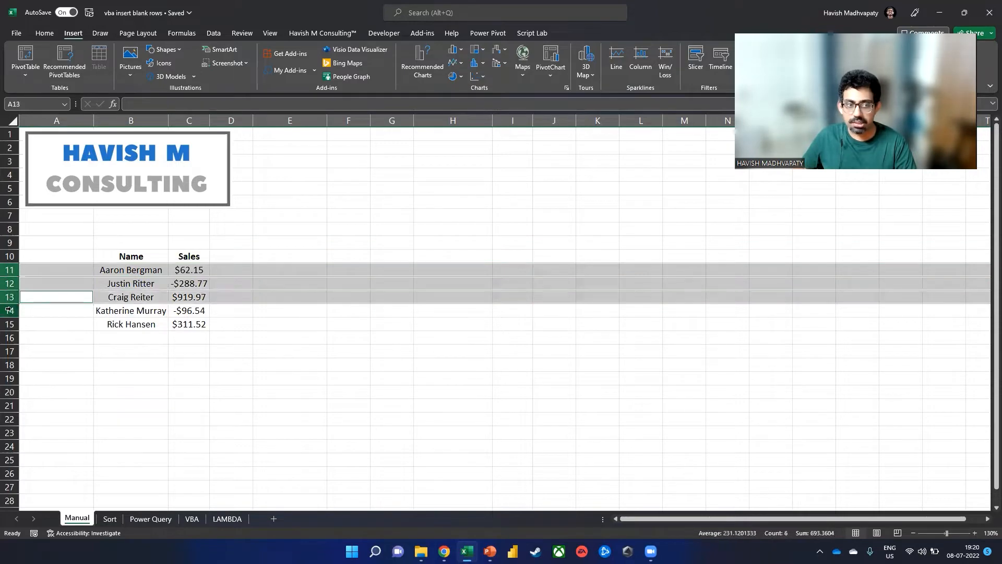
{"action": "left_click", "coordinate": [9, 311], "text": "ctrl"}
{"action": "left_click", "coordinate": [9, 324], "text": "ctrl"}
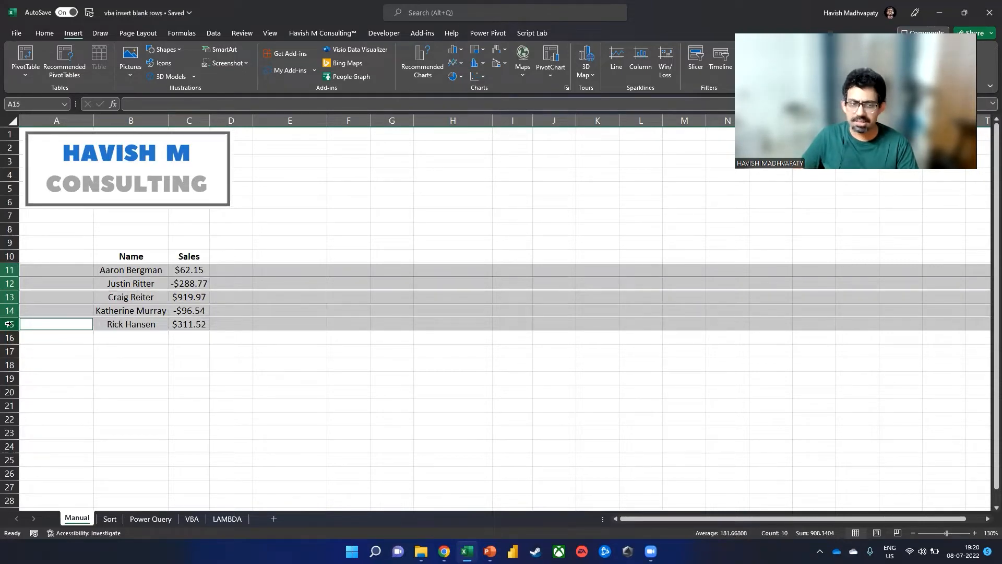
Try inserting a blank row above each of the separately selected rows 11 to 15, and undo the insertion.
{"action": "key", "text": "ctrl+plus"}
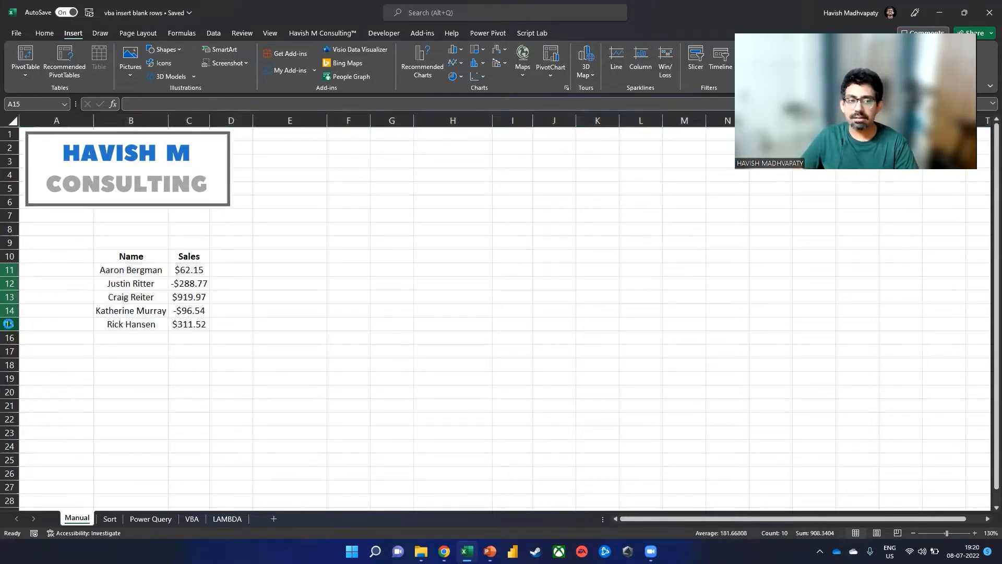
{"action": "left_click", "coordinate": [358, 360]}
{"action": "left_click_drag", "start_coordinate": [130, 269], "coordinate": [202, 393]}
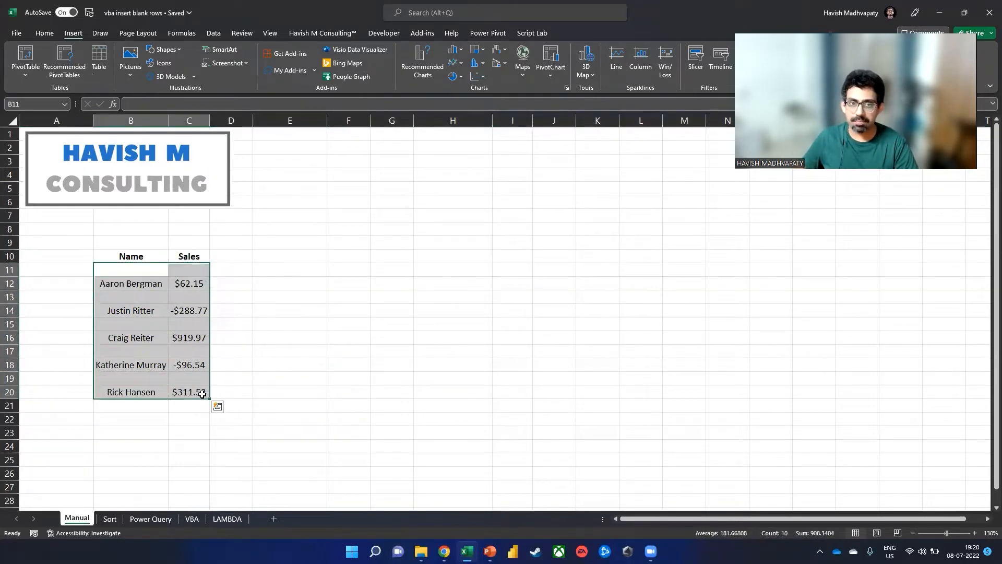
{"action": "key", "text": "ctrl+z"}
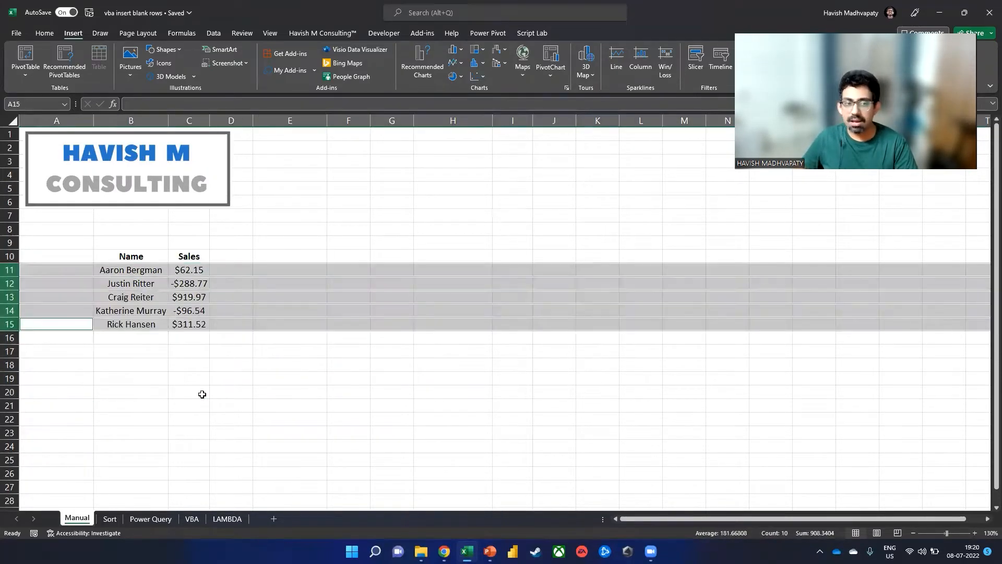
Exclude row 11 from the selection and insert a blank row above each of rows 12 to 15.
{"action": "left_click", "coordinate": [13, 271], "text": "ctrl"}
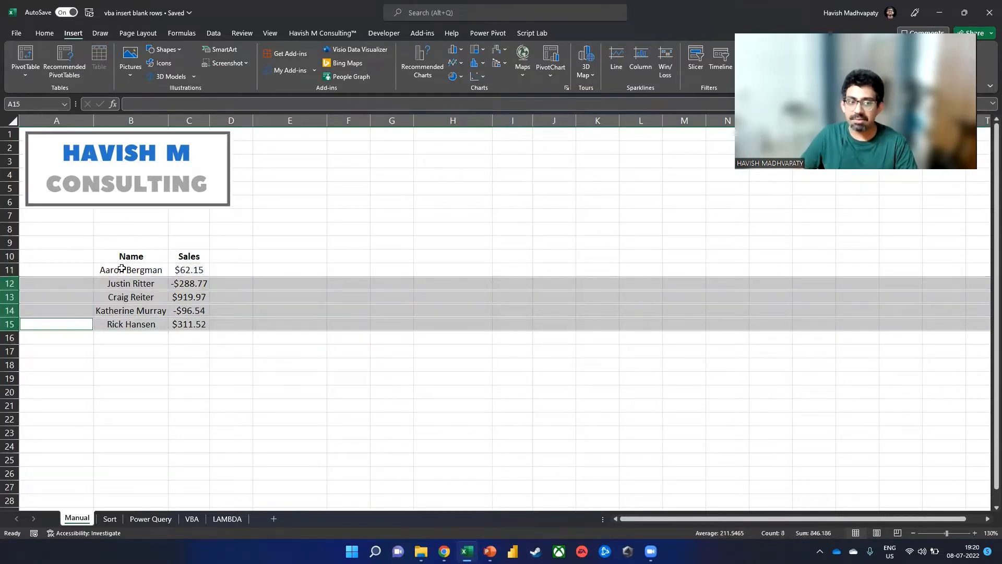
{"action": "right_click", "coordinate": [9, 283]}
{"action": "left_click", "coordinate": [63, 387]}
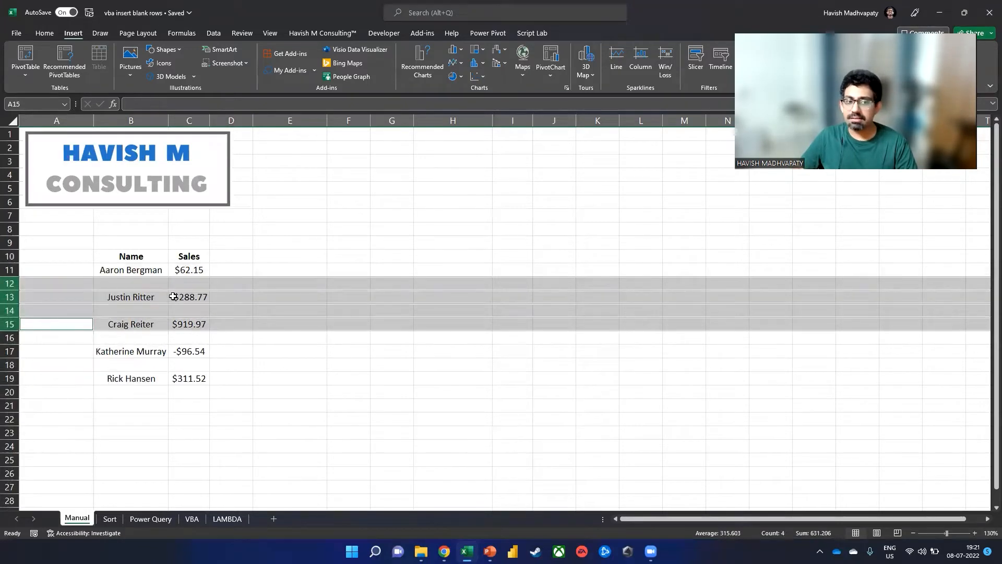
{"action": "left_click", "coordinate": [179, 325]}
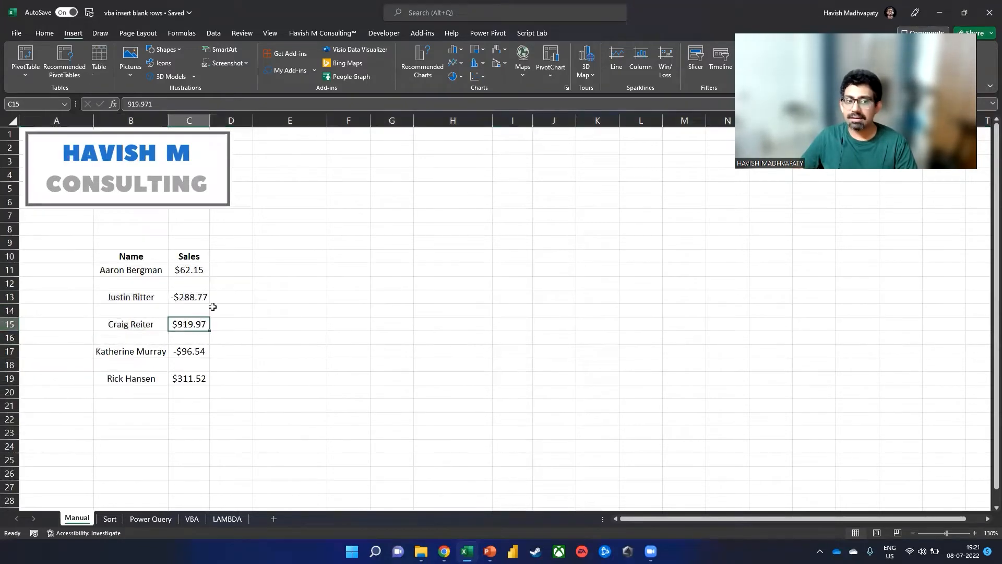
On the Sort sheet, enter the formula =SEQUENCE(5) in cell D11 beside the Sales data.
{"action": "left_click", "coordinate": [110, 518]}
{"action": "left_click", "coordinate": [193, 267]}
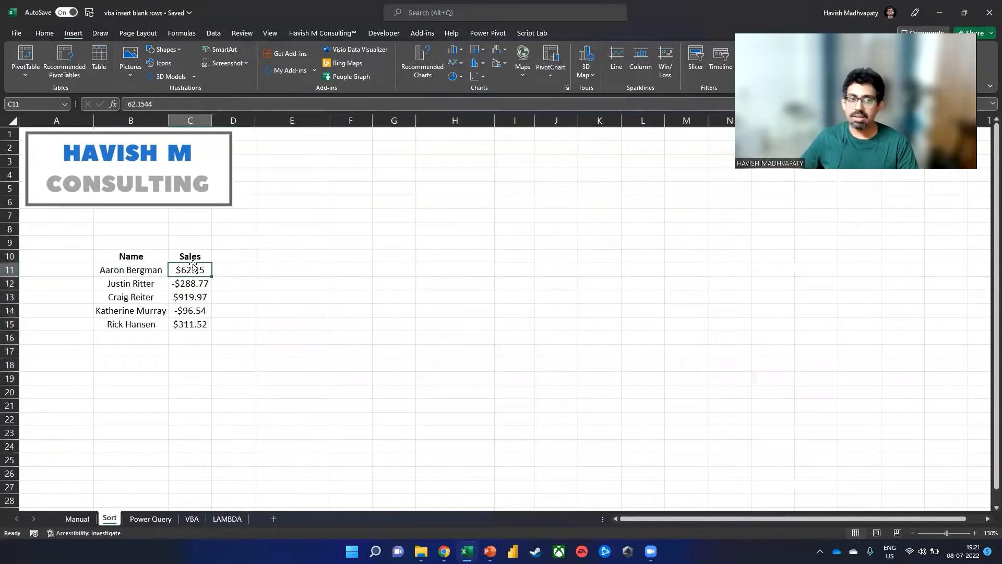
{"action": "key", "text": "Up"}
{"action": "key", "text": "Right"}
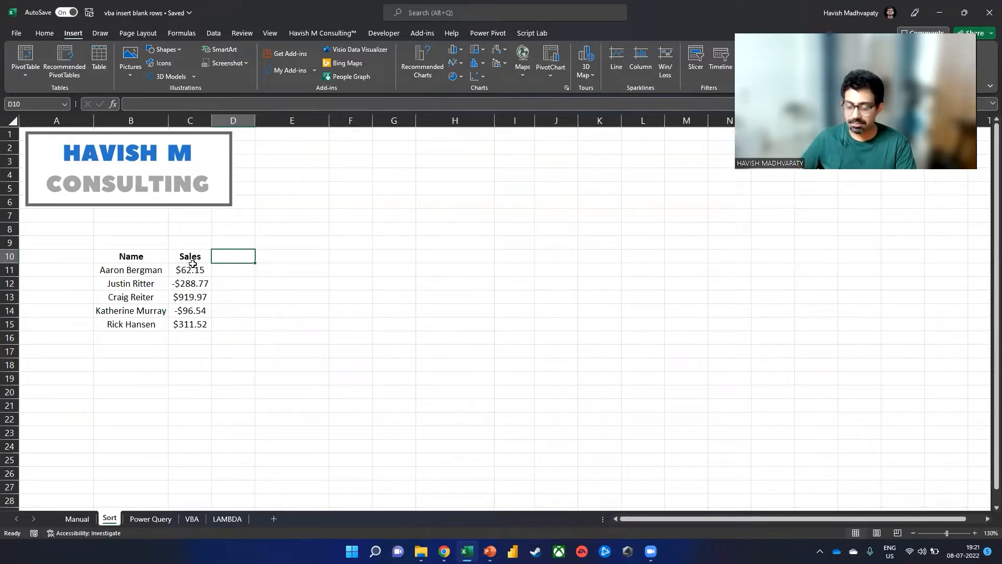
{"action": "type", "text": "="}
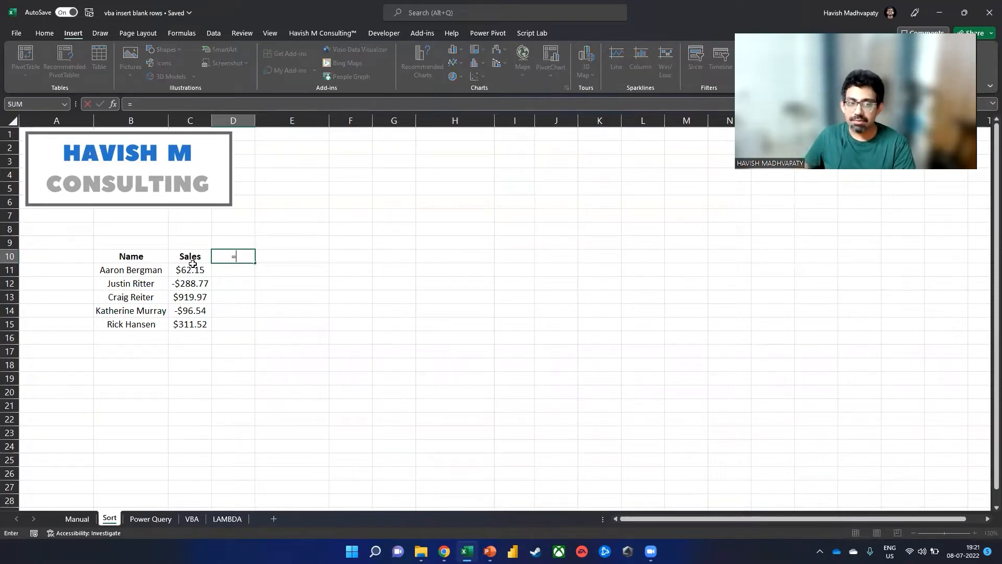
{"action": "key", "text": "Escape"}
{"action": "key", "text": "Down"}
{"action": "type", "text": "=SE"}
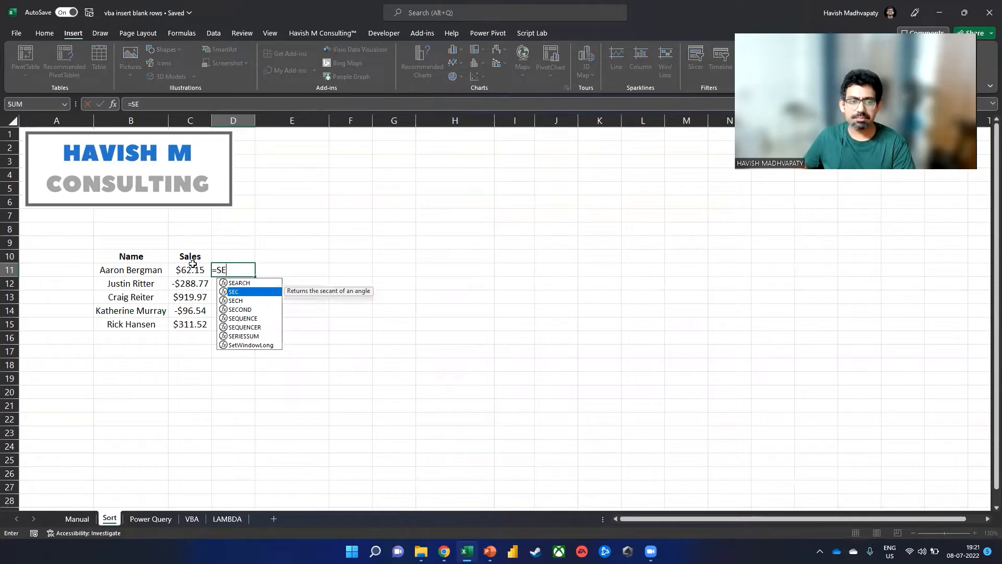
{"action": "key", "text": "Down"}
{"action": "key", "text": "Down"}
{"action": "key", "text": "Down"}
{"action": "key", "text": "Tab"}
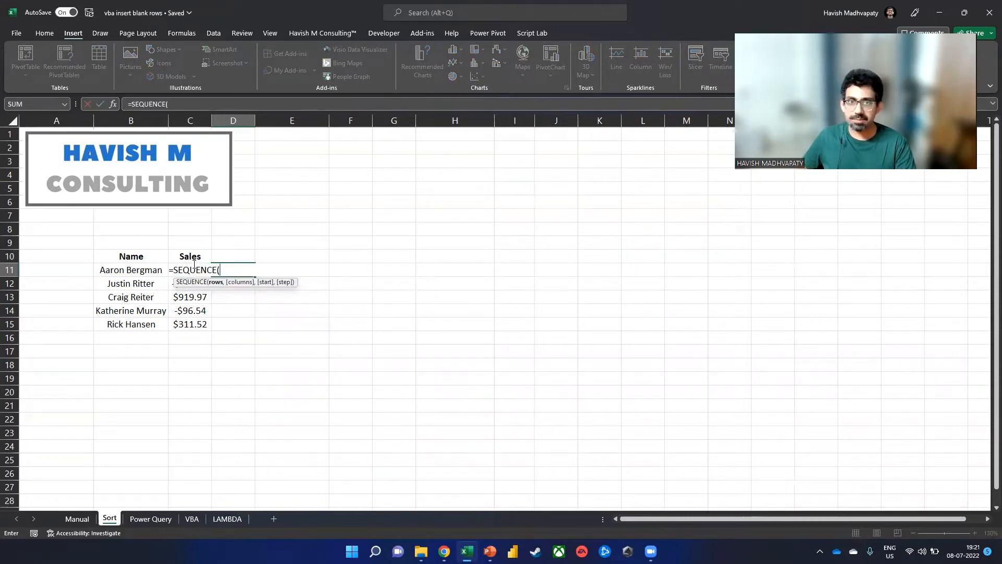
{"action": "type", "text": "5)"}
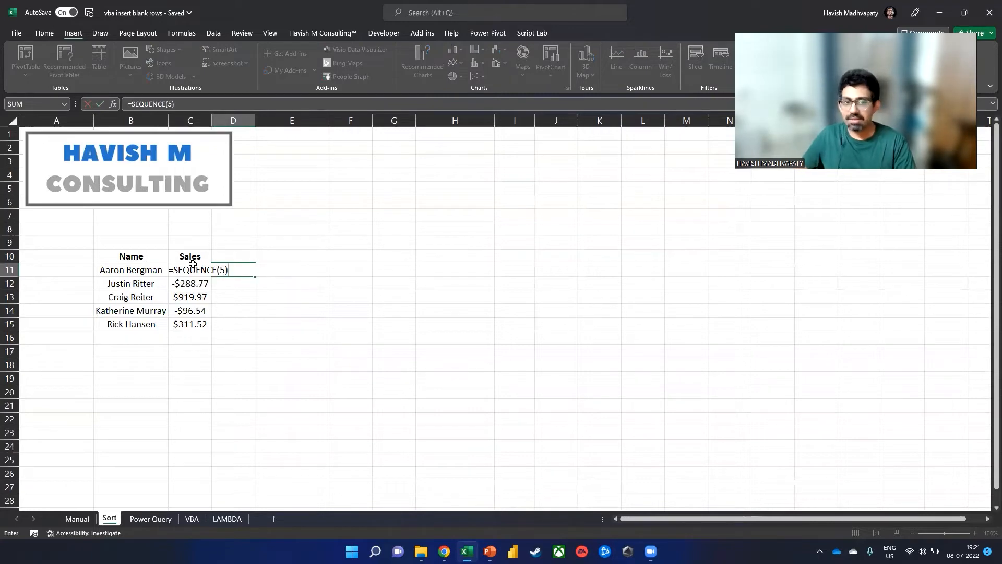
{"action": "key", "text": "Return"}
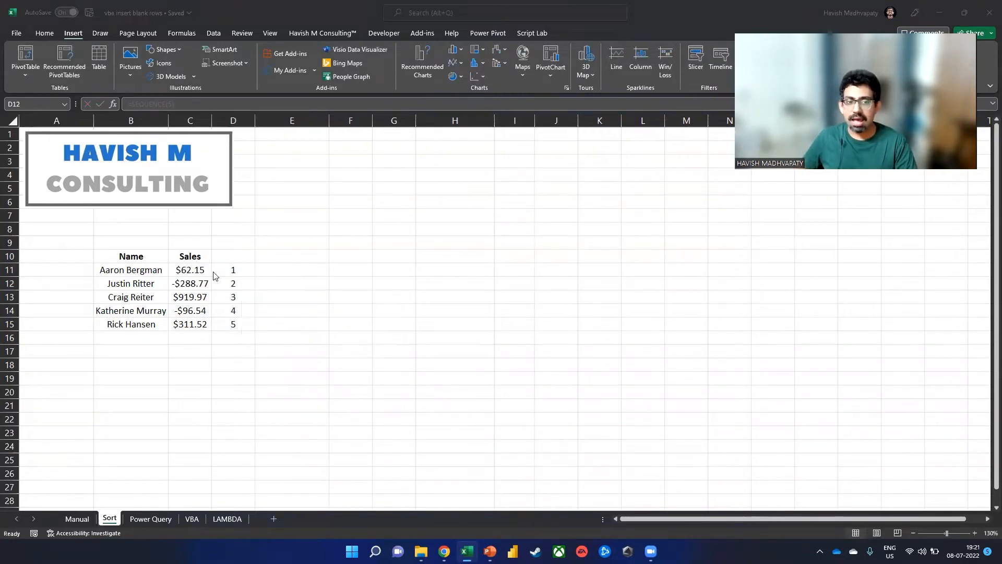
Convert the sequence formula results in D11:D15 to static values by pasting them over themselves as values.
{"action": "left_click", "coordinate": [217, 272]}
{"action": "left_click_drag", "start_coordinate": [231, 294], "coordinate": [236, 324]}
{"action": "key", "text": "ctrl+c"}
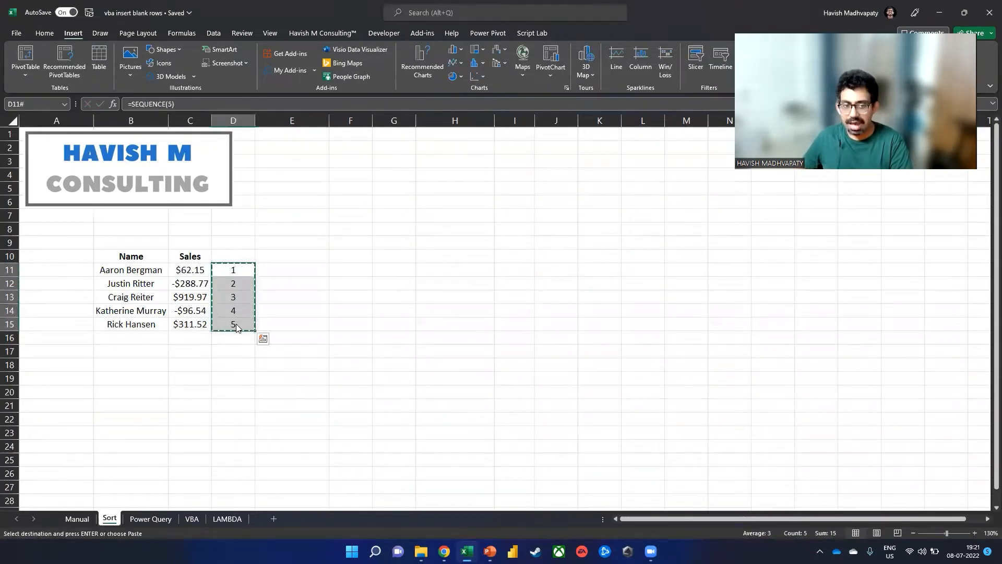
{"action": "key", "text": "ctrl+alt+v"}
{"action": "key", "text": "v"}
{"action": "key", "text": "Return"}
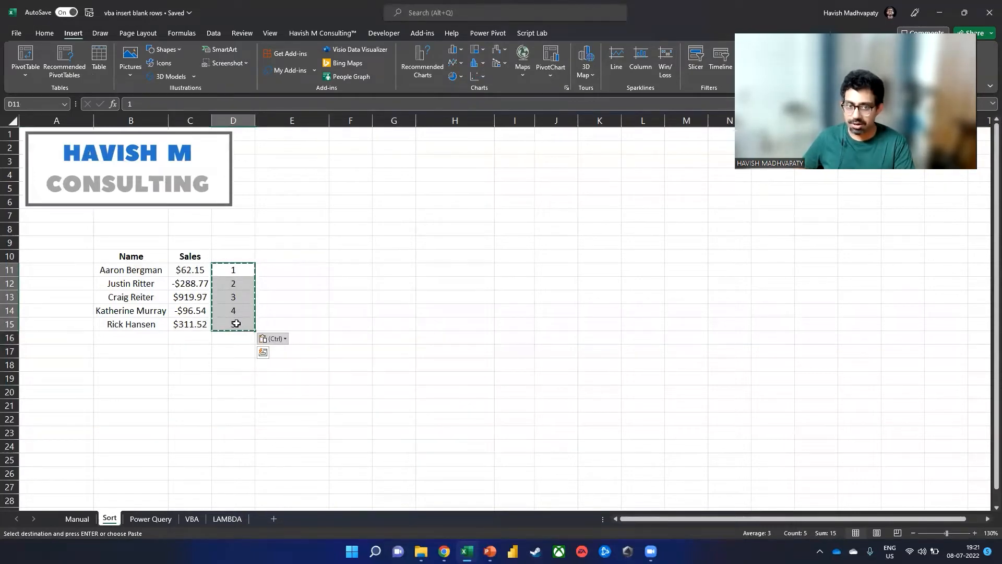
Copy the numbers in D11:D15 and paste them directly below into D16:D20.
{"action": "key", "text": "Down"}
{"action": "key", "text": "Up"}
{"action": "key", "text": "ctrl+shift+Down"}
{"action": "key", "text": "Escape"}
{"action": "key", "text": "ctrl+c"}
{"action": "key", "text": "Down"}
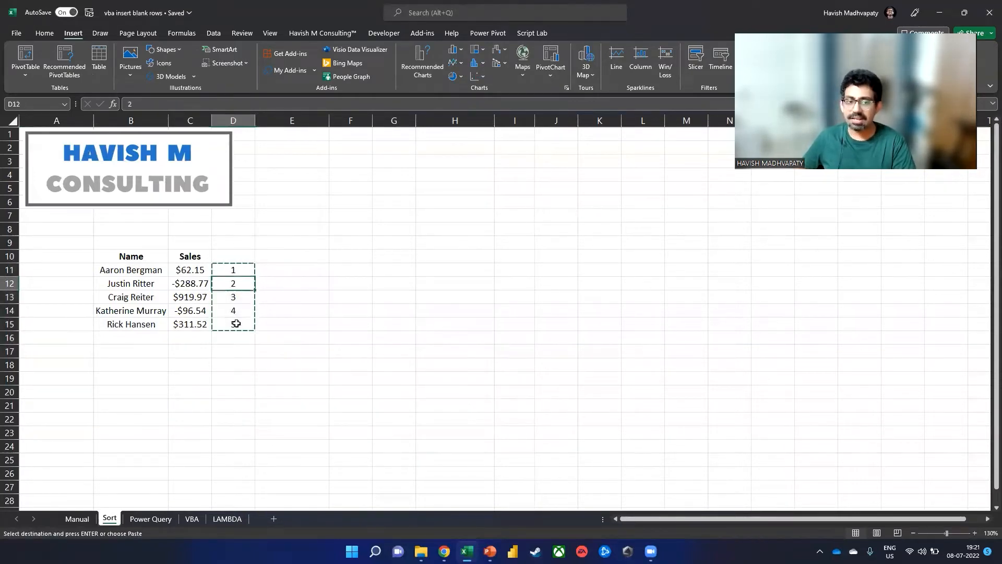
{"action": "key", "text": "ctrl+Down"}
{"action": "key", "text": "Down"}
{"action": "key", "text": "ctrl+v"}
{"action": "key", "text": "Escape"}
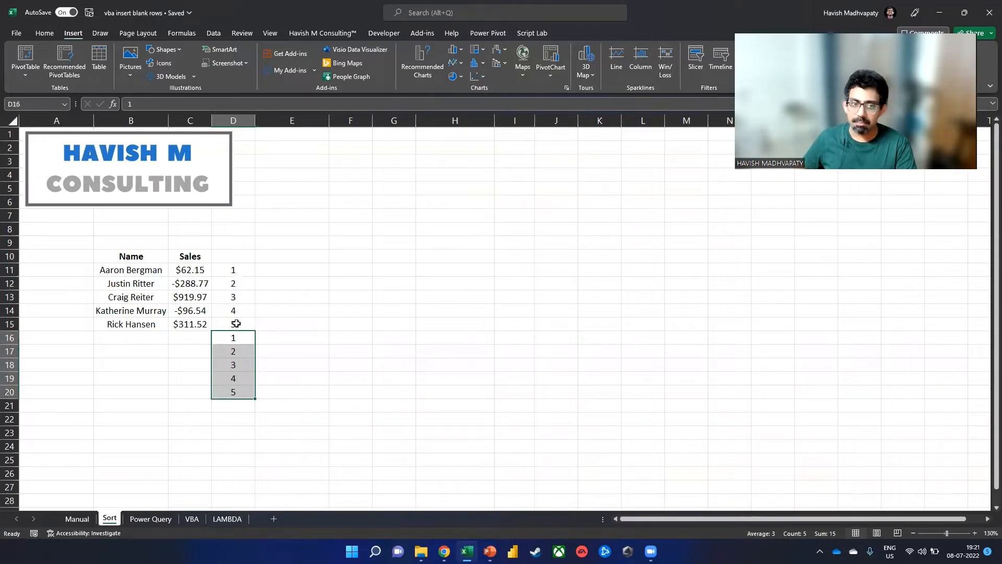
Enter the header Sort Col in cell D10 above the numbers.
{"action": "key", "text": "Up"}
{"action": "key", "text": "Up"}
{"action": "key", "text": "Up"}
{"action": "key", "text": "Up"}
{"action": "key", "text": "Up"}
{"action": "key", "text": "Up"}
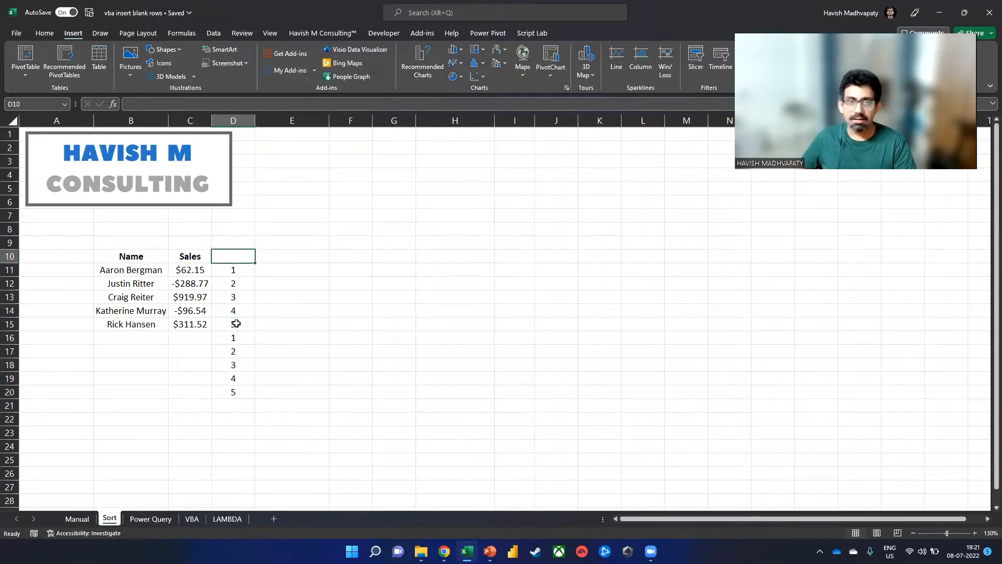
{"action": "type", "text": "S"}
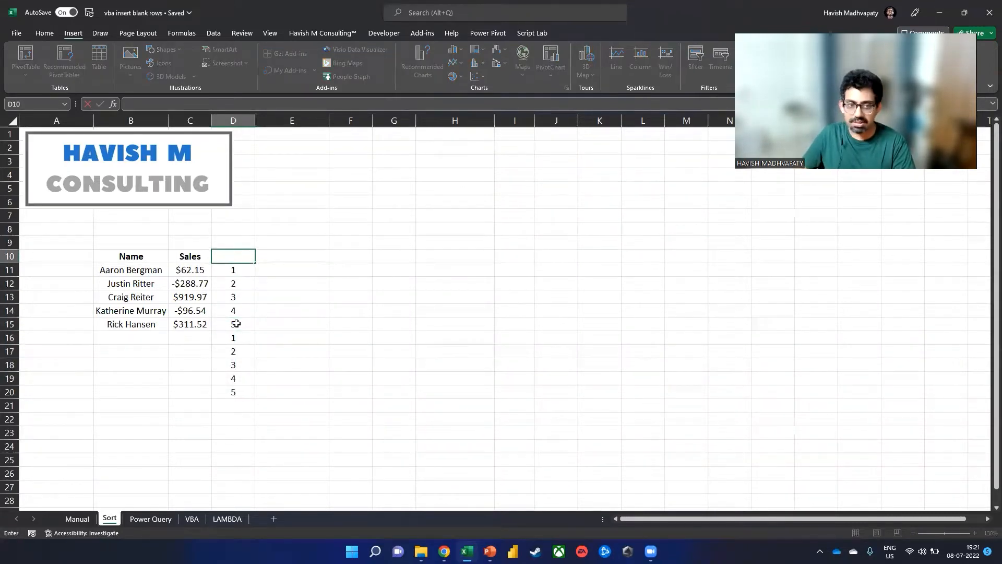
{"action": "key", "text": "Caps_Lock"}
{"action": "type", "text": "ort Col"}
{"action": "key", "text": "Return"}
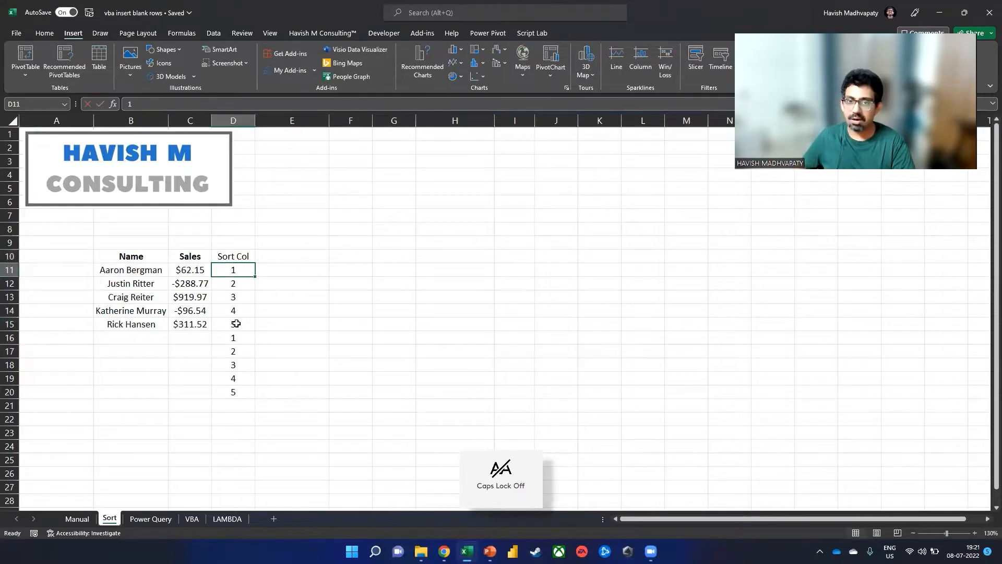
Add filters to the range B10:D20 and sort it by Sort Col from smallest to largest.
{"action": "key", "text": "Up"}
{"action": "key", "text": "Left"}
{"action": "key", "text": "Left"}
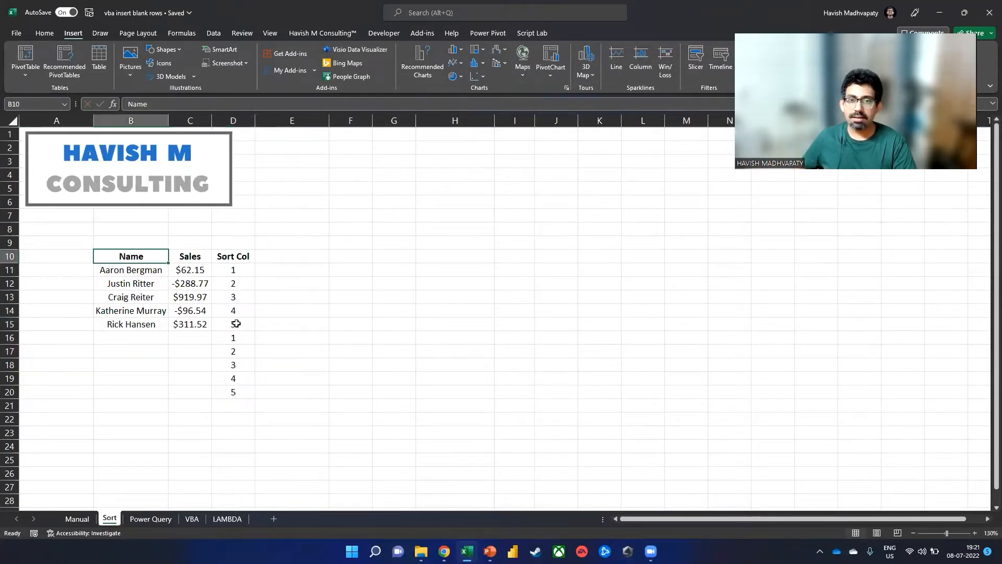
{"action": "key", "text": "shift+Right"}
{"action": "key", "text": "shift+Right"}
{"action": "key", "text": "shift+Down"}
{"action": "key", "text": "shift+Down"}
{"action": "key", "text": "shift+Down"}
{"action": "key", "text": "shift+Down"}
{"action": "key", "text": "shift+Down"}
{"action": "key", "text": "shift+Down"}
{"action": "key", "text": "shift+Down"}
{"action": "key", "text": "shift+Down"}
{"action": "key", "text": "shift+Down"}
{"action": "key", "text": "shift+Down"}
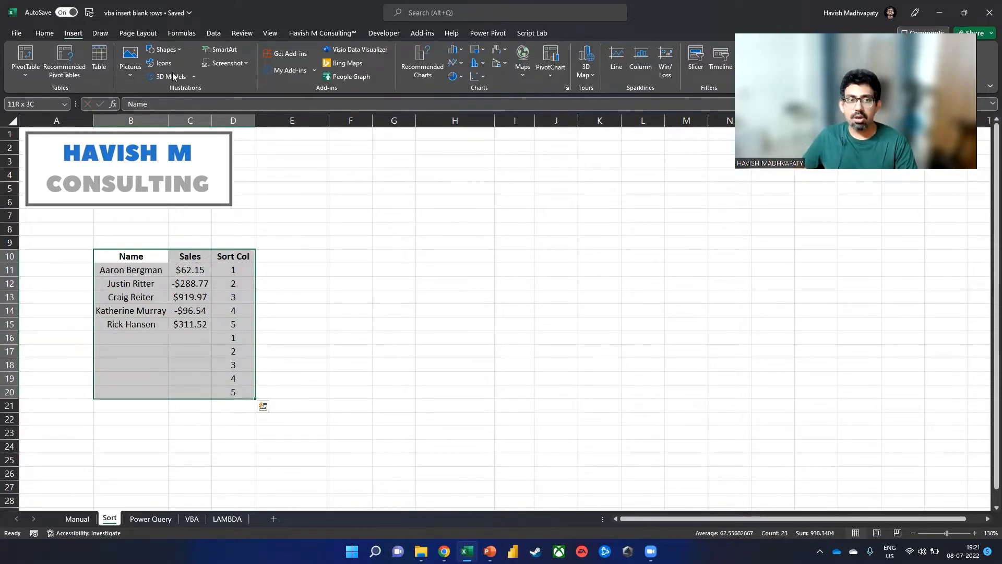
{"action": "left_click", "coordinate": [214, 33]}
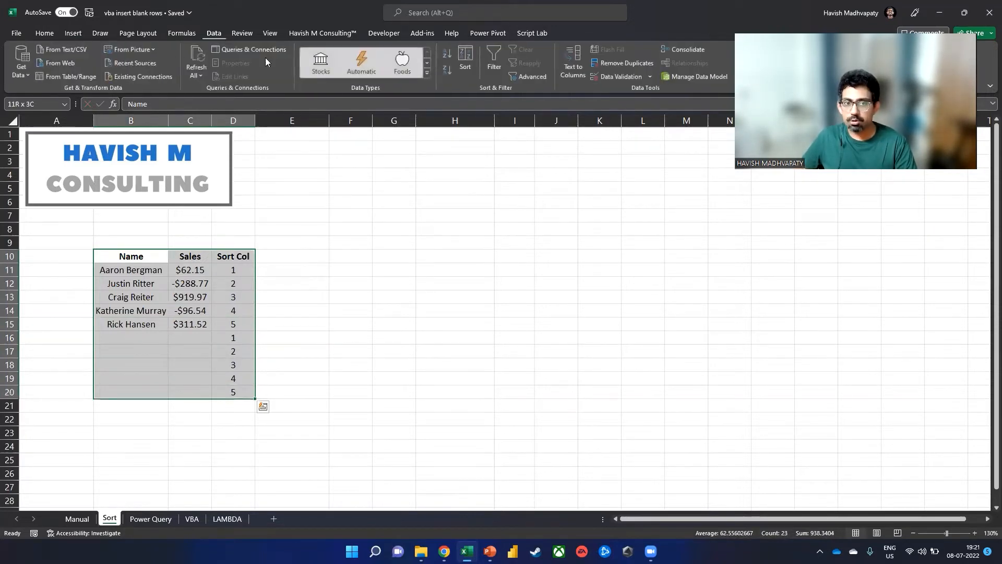
{"action": "left_click", "coordinate": [490, 75]}
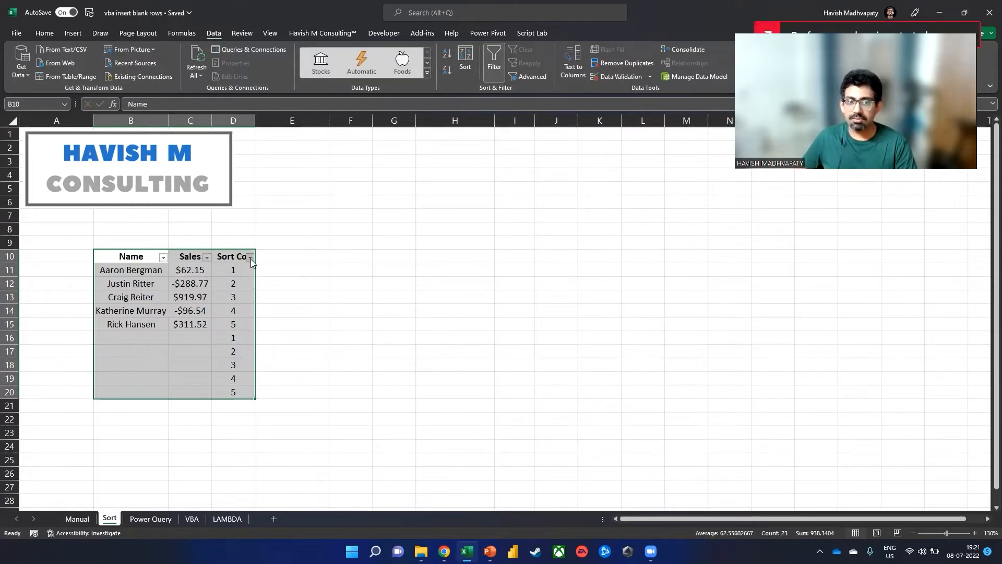
{"action": "left_click", "coordinate": [250, 258]}
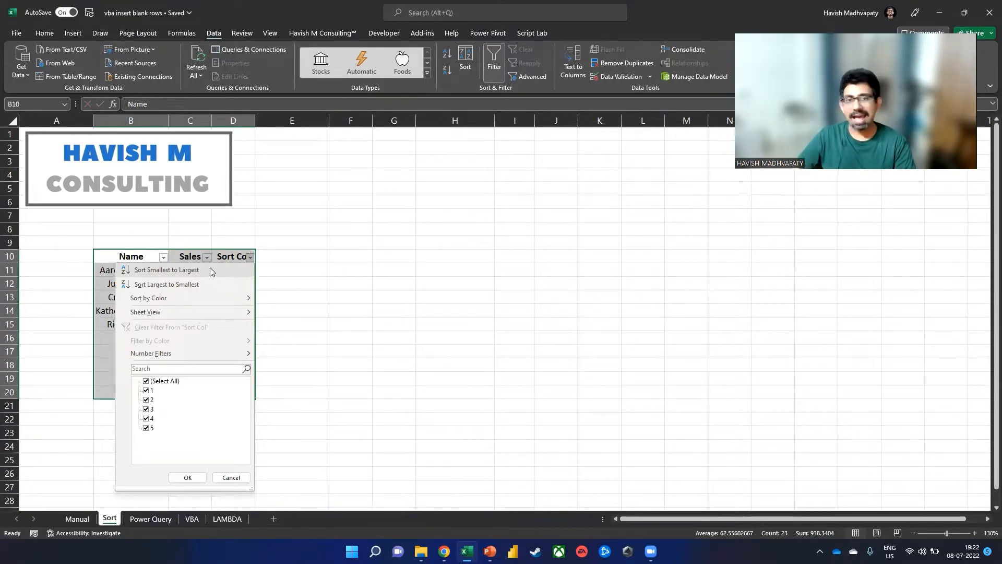
{"action": "left_click", "coordinate": [166, 269]}
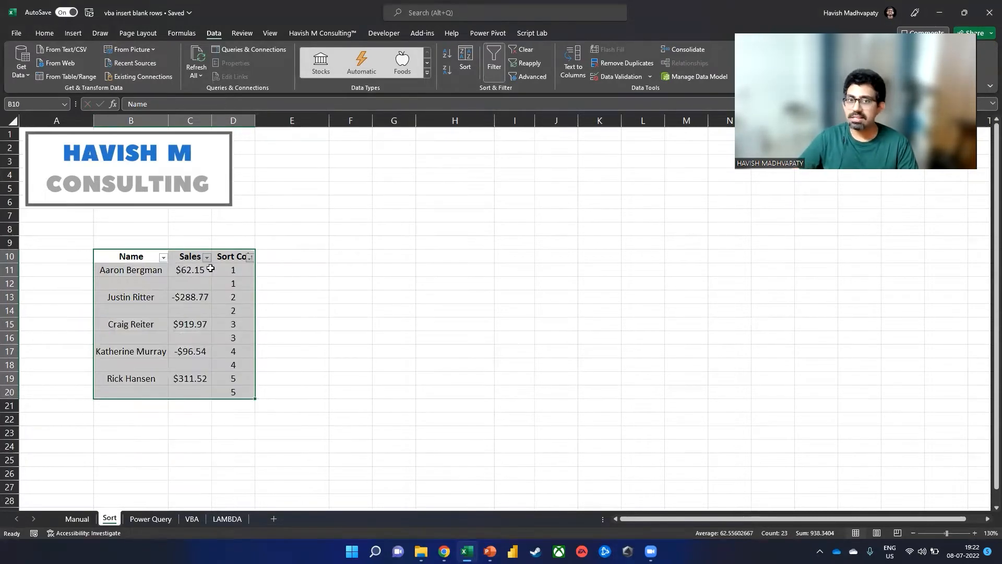
Try deleting the helper column D with the Sort Col numbers, and undo the deletion.
{"action": "left_click", "coordinate": [244, 123]}
{"action": "right_click", "coordinate": [244, 123]}
{"action": "left_click", "coordinate": [280, 239]}
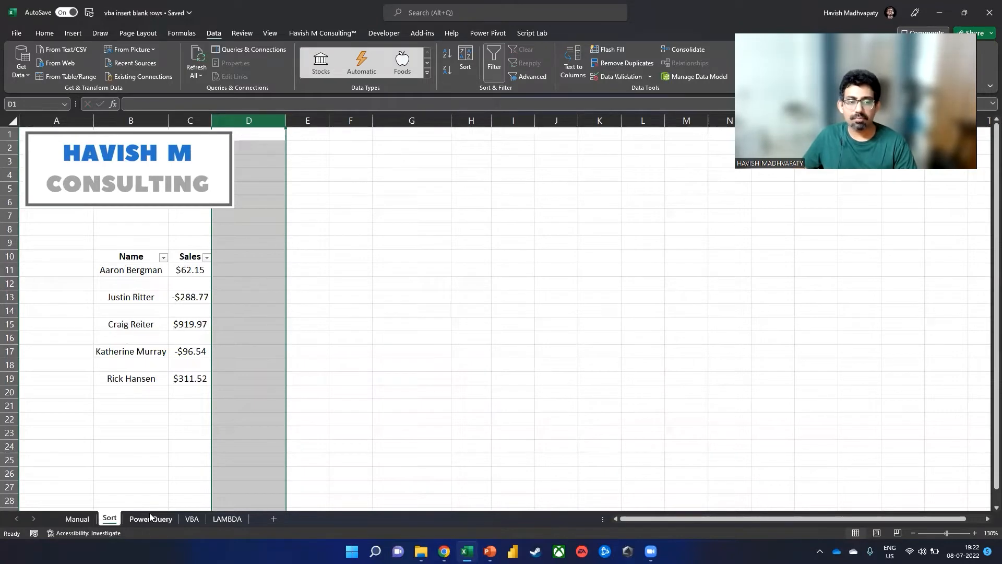
{"action": "key", "text": "ctrl+z"}
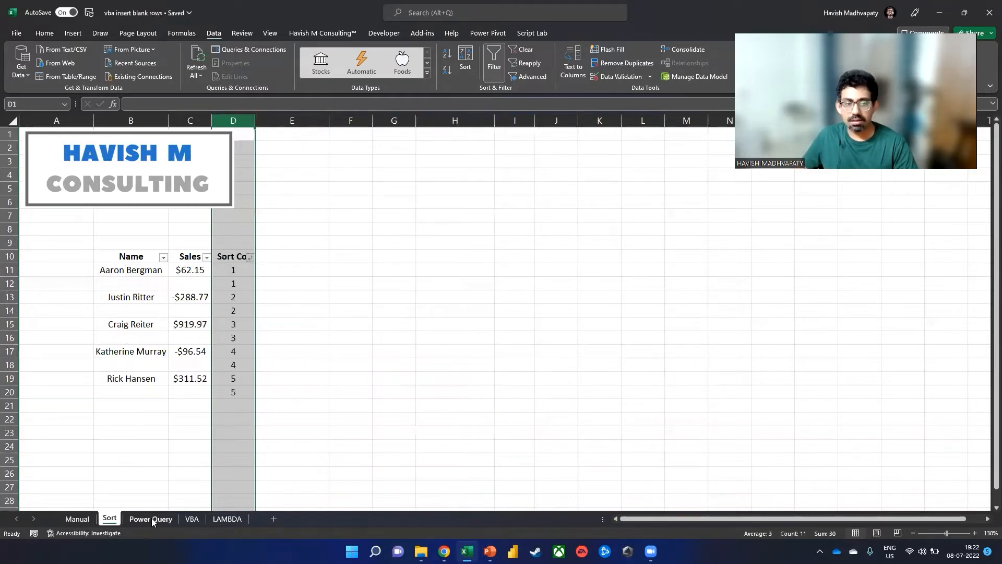
Convert the Name and Sales range B10:C15 on the Power Query sheet into a table with headers.
{"action": "left_click", "coordinate": [151, 518]}
{"action": "left_click", "coordinate": [156, 274]}
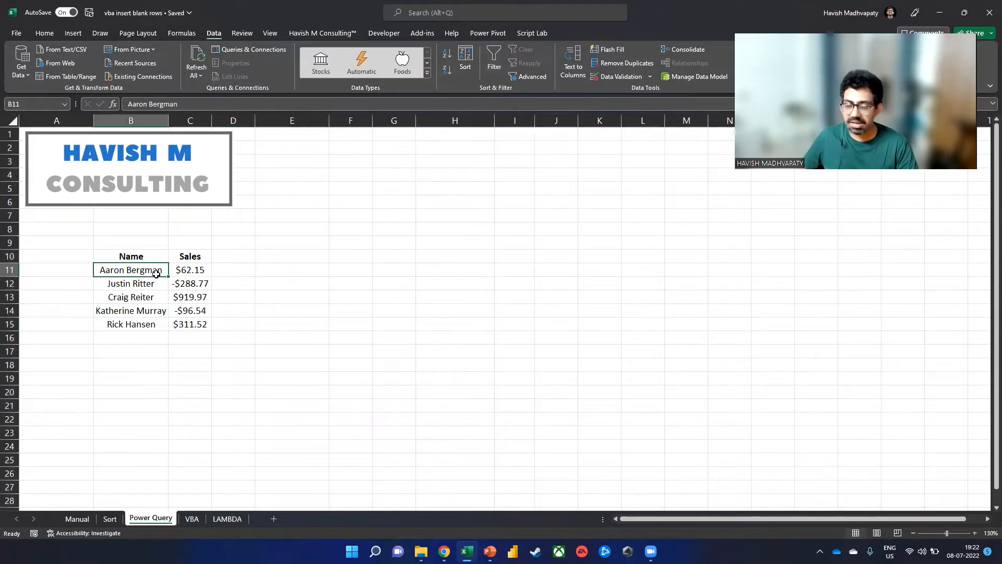
{"action": "left_click_drag", "start_coordinate": [152, 255], "coordinate": [191, 322]}
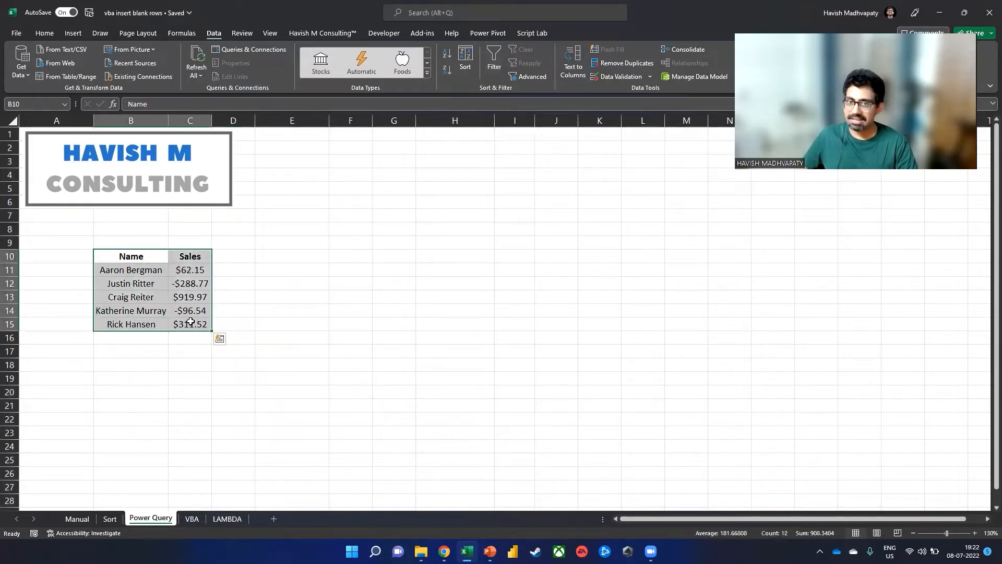
{"action": "left_click", "coordinate": [80, 38]}
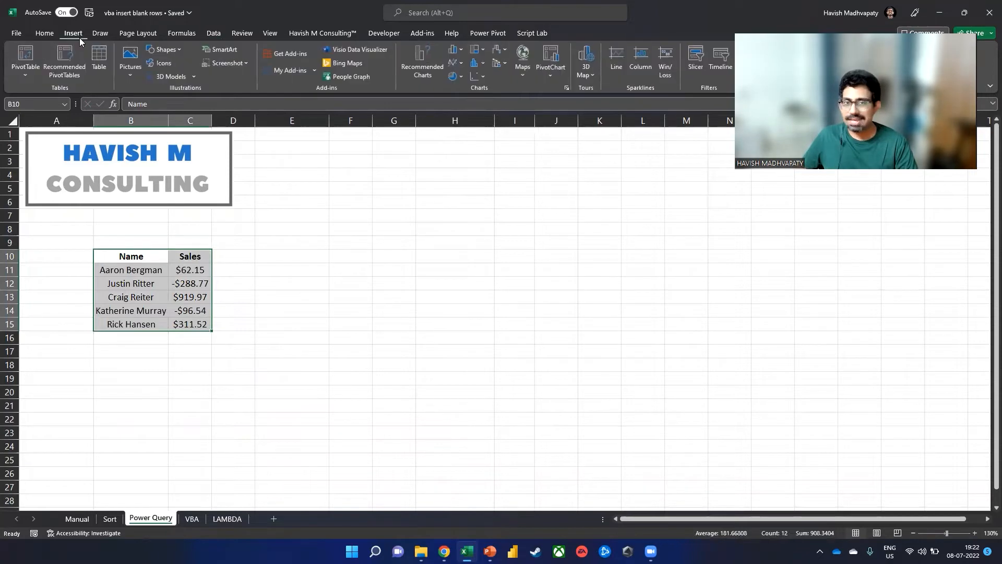
{"action": "left_click", "coordinate": [100, 71]}
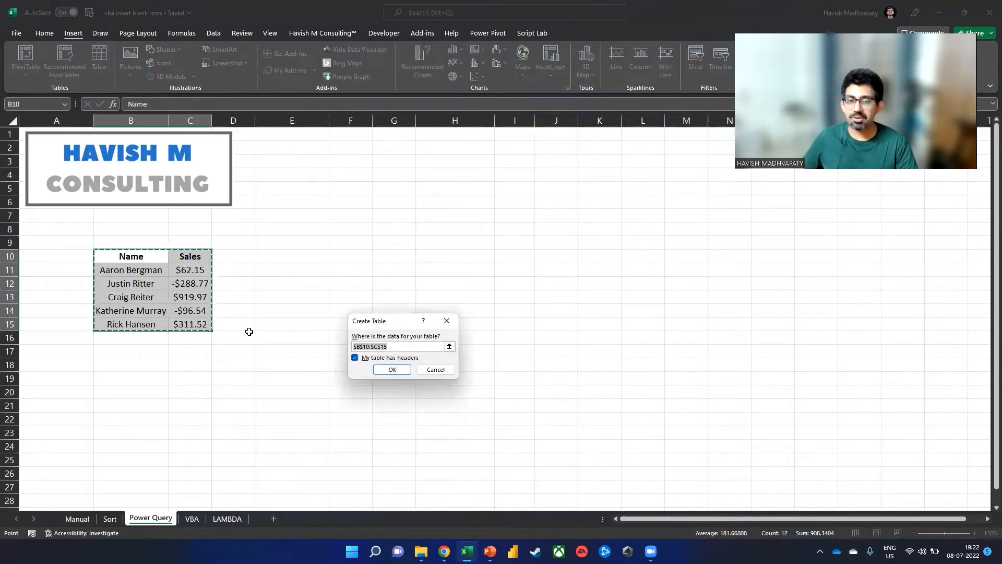
{"action": "left_click", "coordinate": [392, 369]}
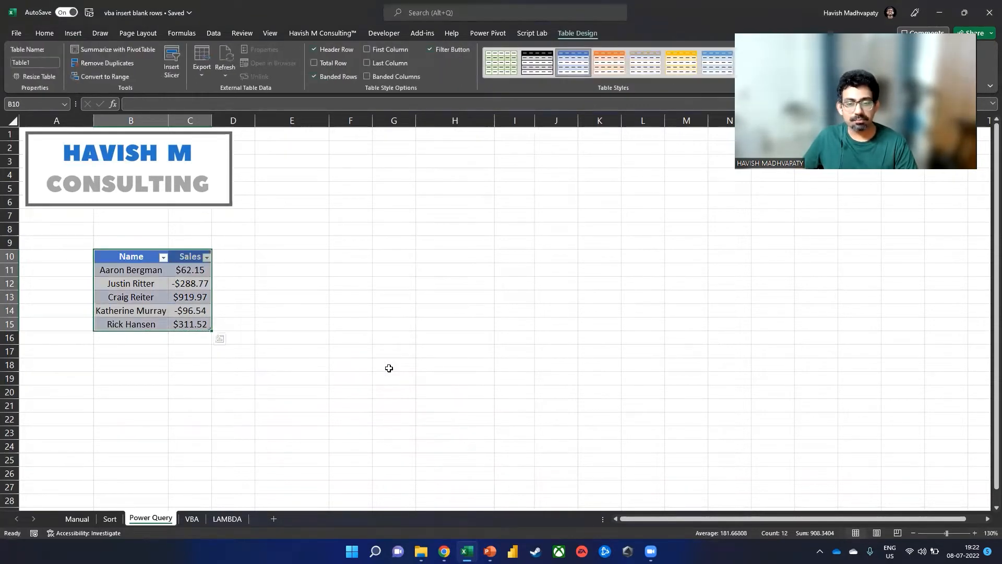
Load the new table into the Power Query Editor and add an index column starting from 0.
{"action": "left_click", "coordinate": [231, 37]}
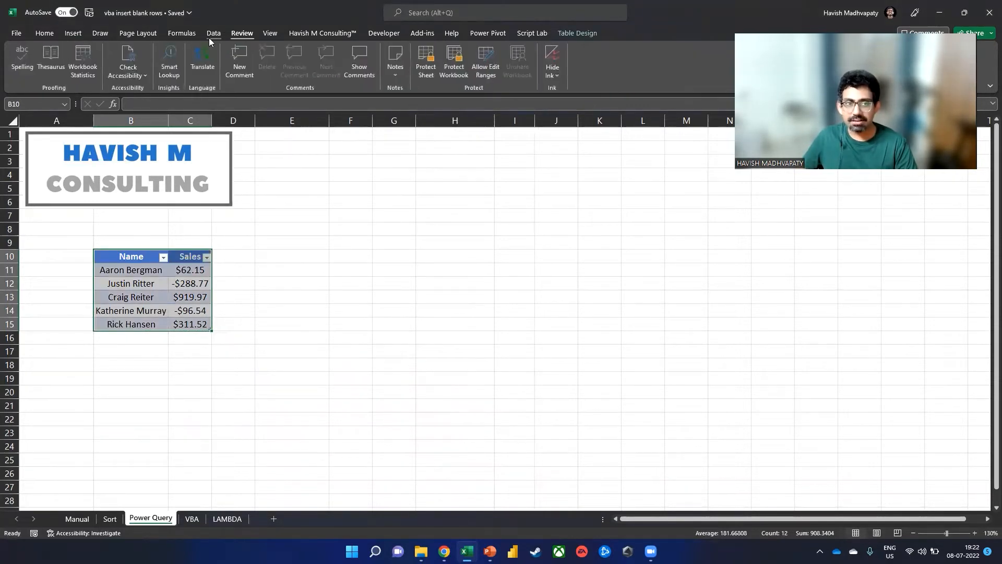
{"action": "left_click", "coordinate": [210, 34]}
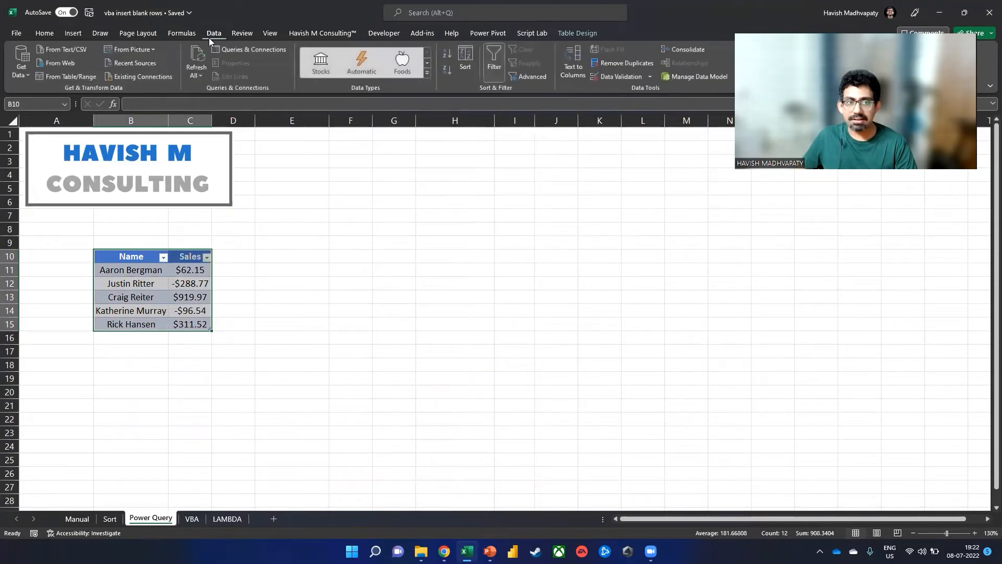
{"action": "left_click", "coordinate": [53, 77]}
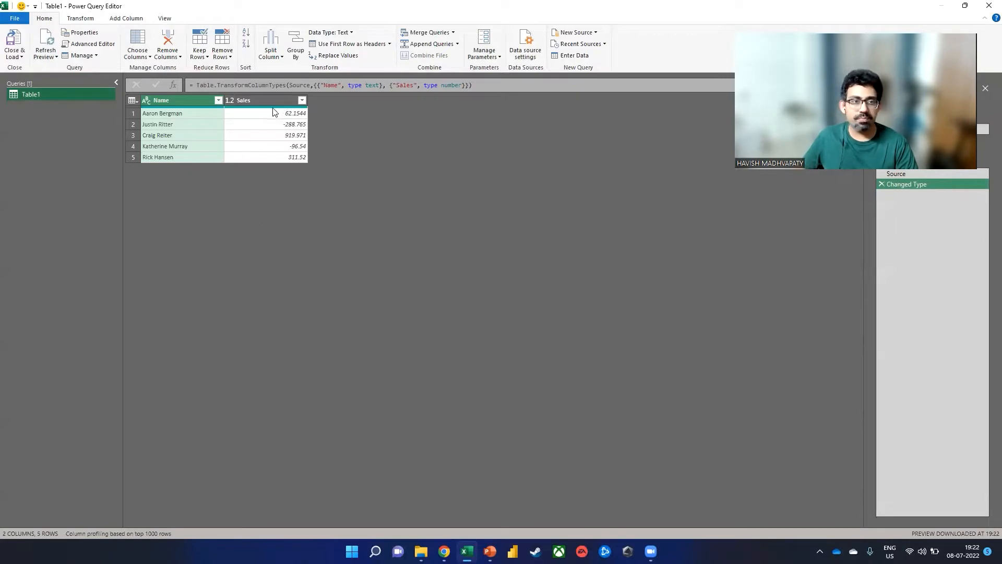
{"action": "left_click", "coordinate": [116, 21]}
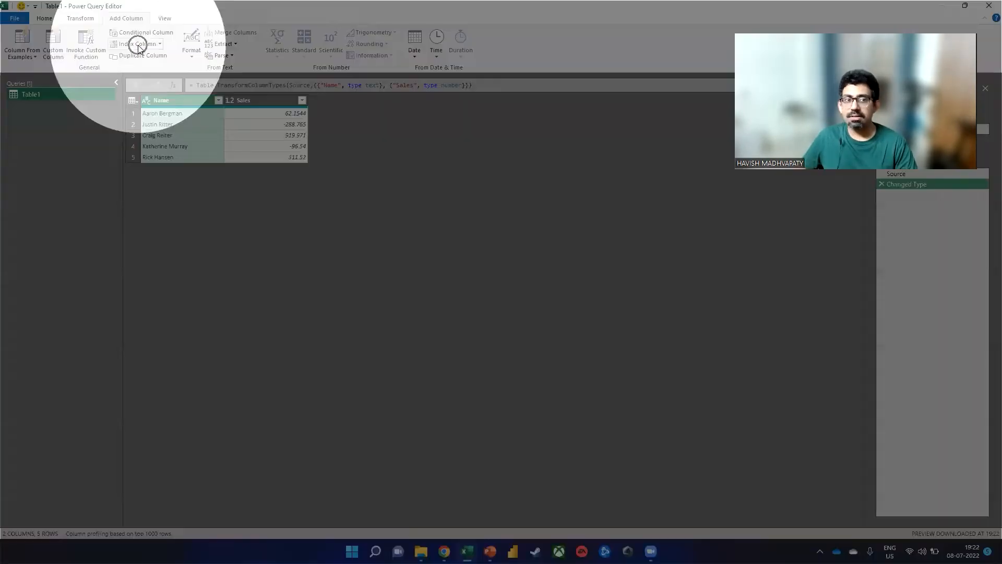
{"action": "left_click", "coordinate": [138, 45]}
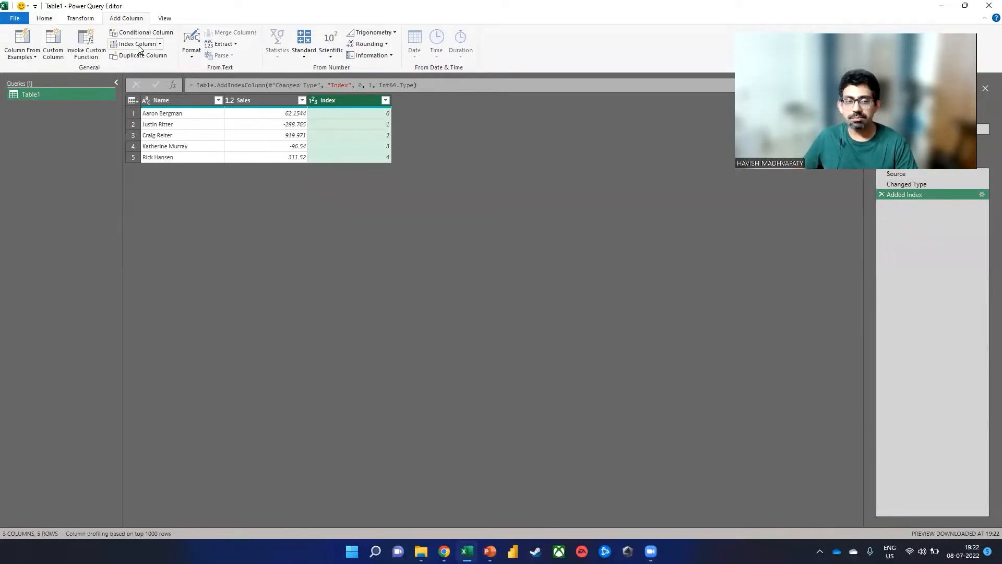
Duplicate the Table1 query and remove the Name and Sales columns from the duplicate.
{"action": "right_click", "coordinate": [68, 95]}
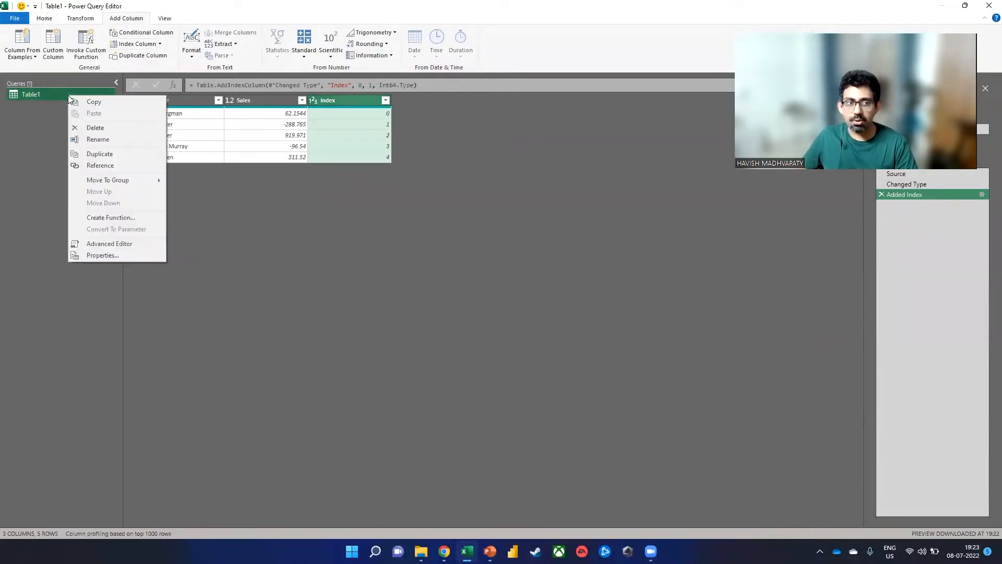
{"action": "left_click", "coordinate": [107, 155]}
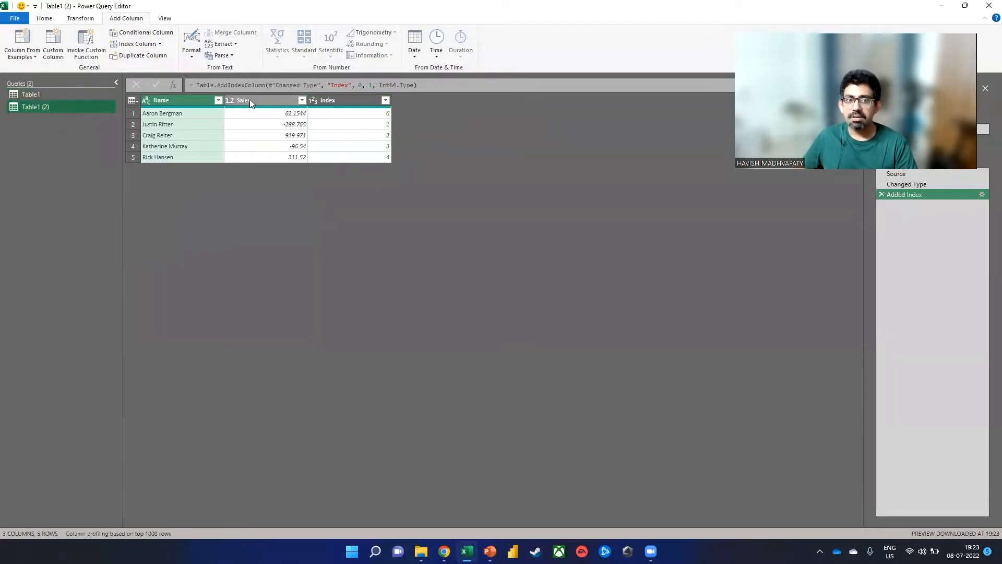
{"action": "left_click", "coordinate": [249, 99], "text": "ctrl"}
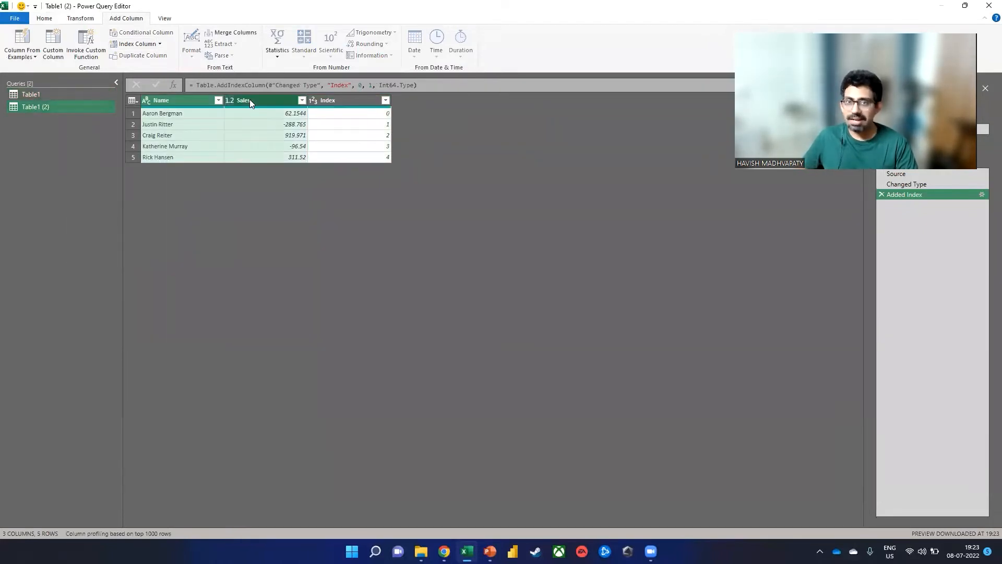
{"action": "right_click", "coordinate": [249, 100]}
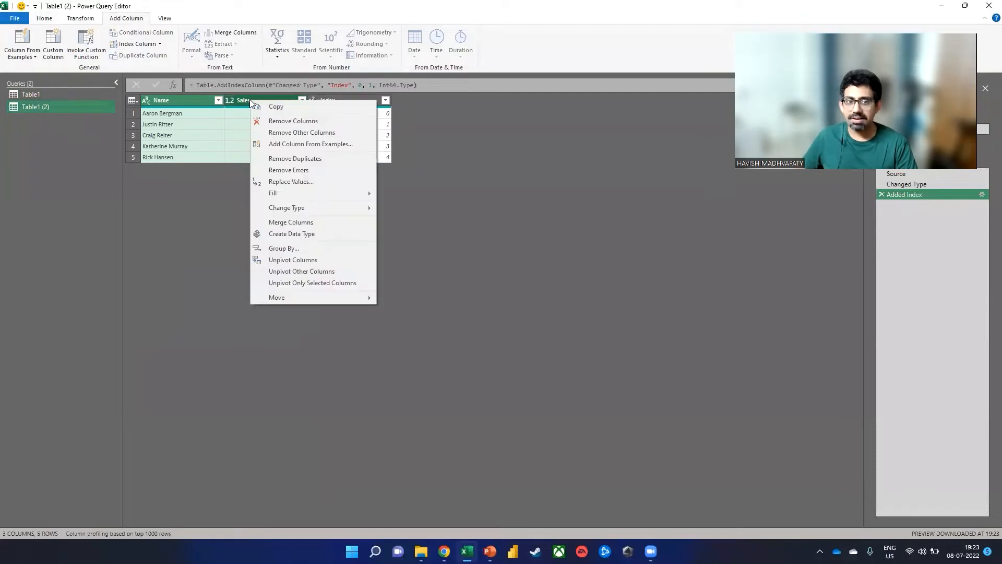
{"action": "left_click", "coordinate": [277, 123]}
Append the Table1 (2) query to the Table1 query.
{"action": "left_click", "coordinate": [69, 97]}
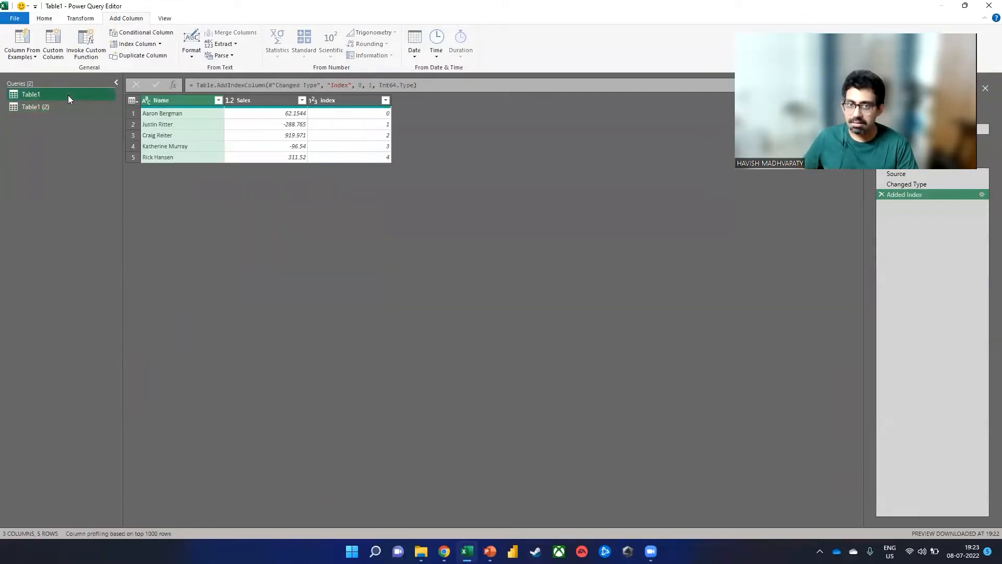
{"action": "left_click", "coordinate": [44, 18]}
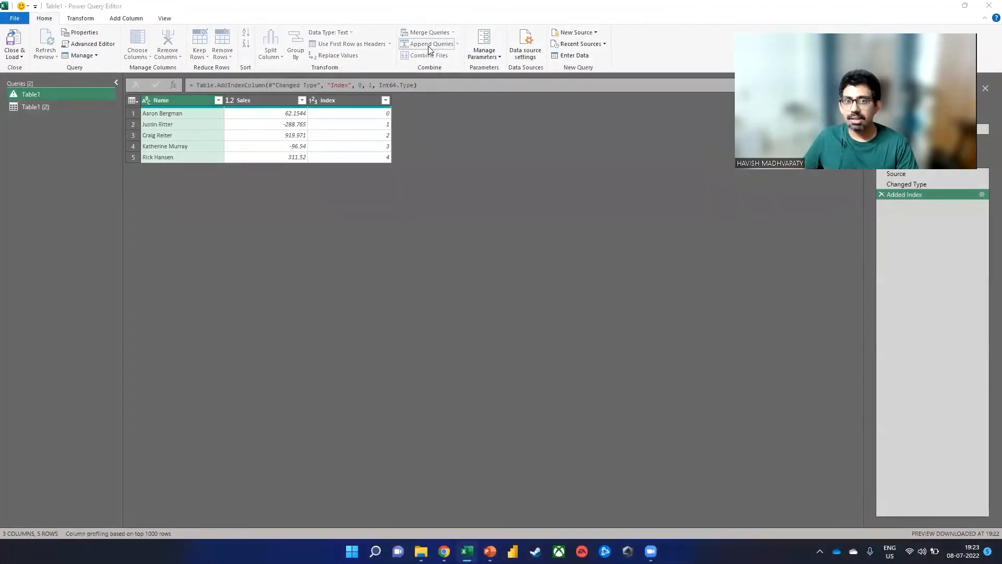
{"action": "left_click", "coordinate": [429, 46]}
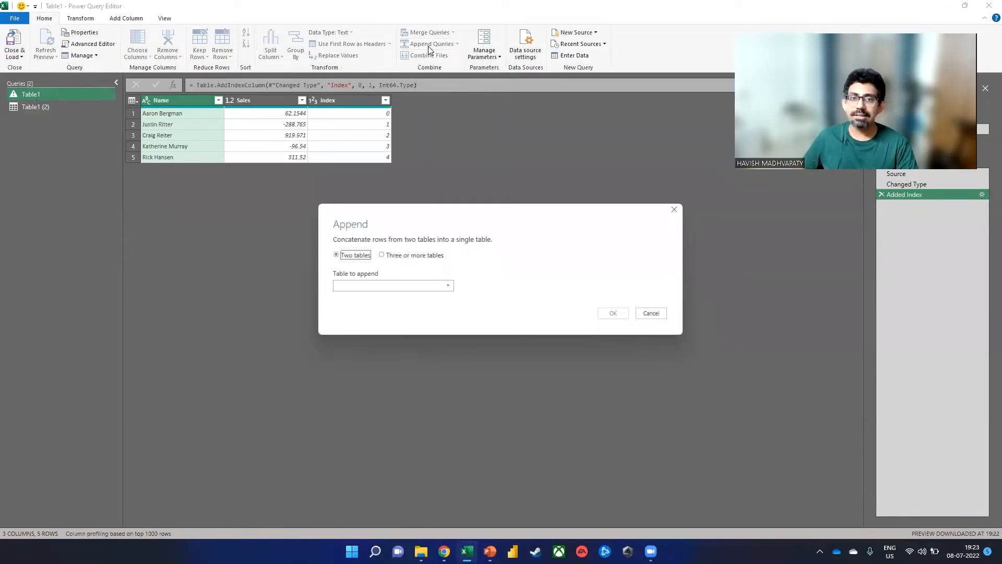
{"action": "left_click", "coordinate": [364, 285]}
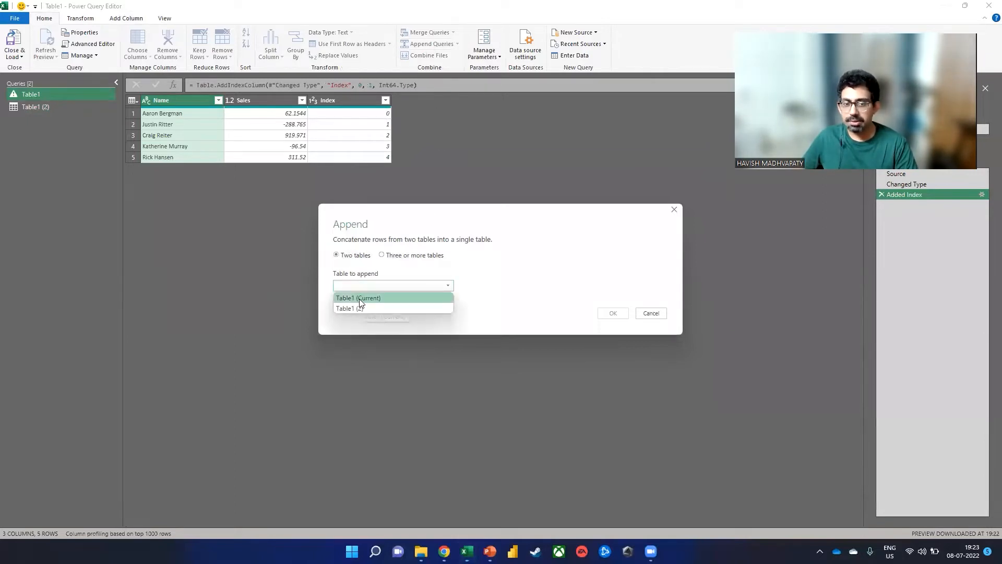
{"action": "left_click", "coordinate": [356, 309]}
{"action": "left_click", "coordinate": [613, 313]}
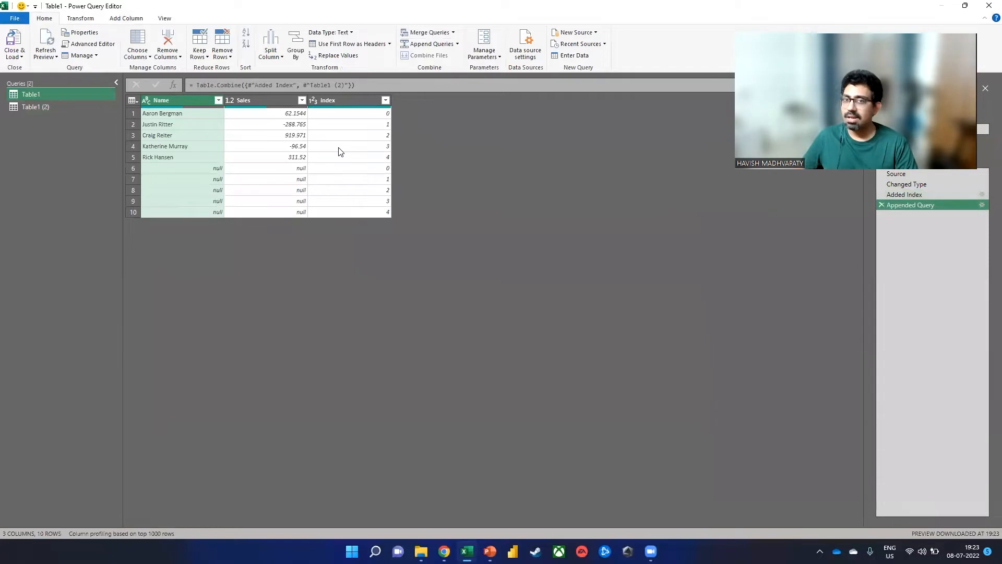
Sort the appended Table1 query by Index in ascending order and remove the Index column.
{"action": "left_click", "coordinate": [385, 100]}
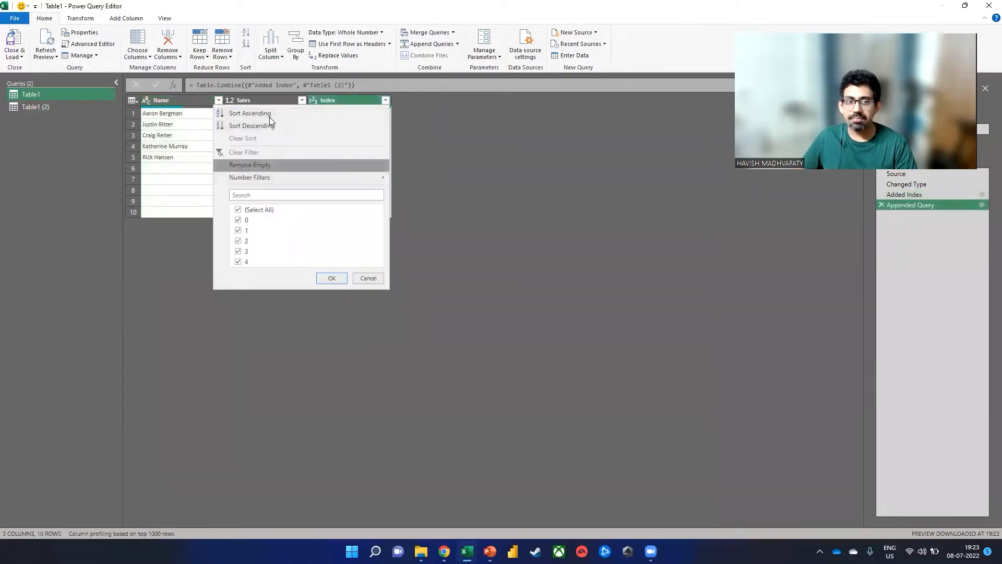
{"action": "left_click", "coordinate": [269, 114]}
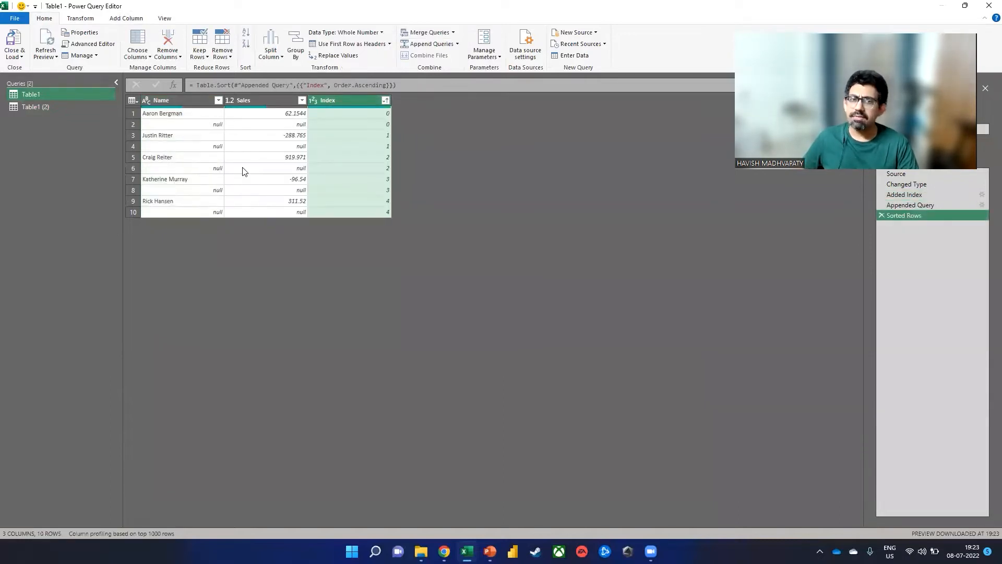
{"action": "right_click", "coordinate": [342, 100]}
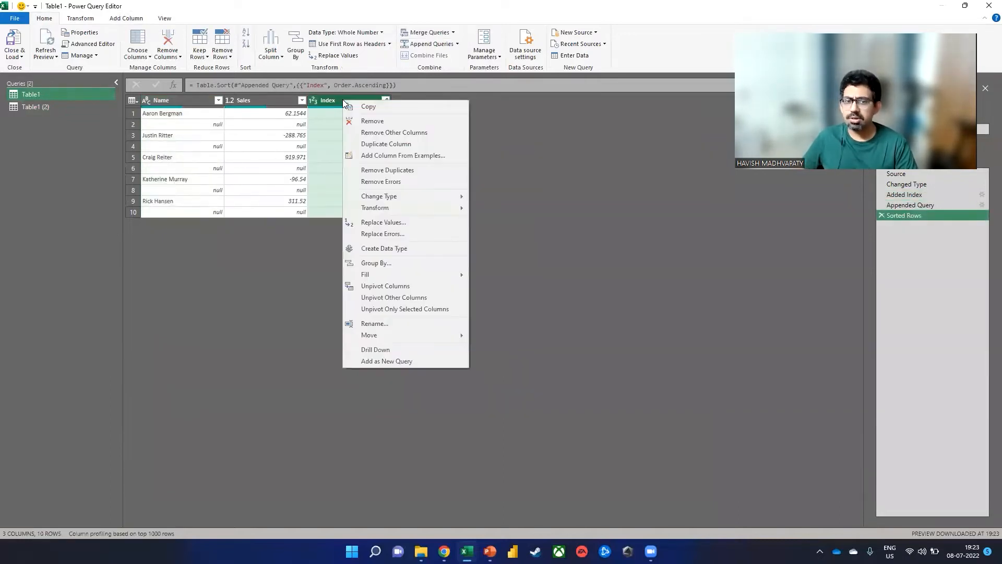
{"action": "left_click", "coordinate": [355, 121]}
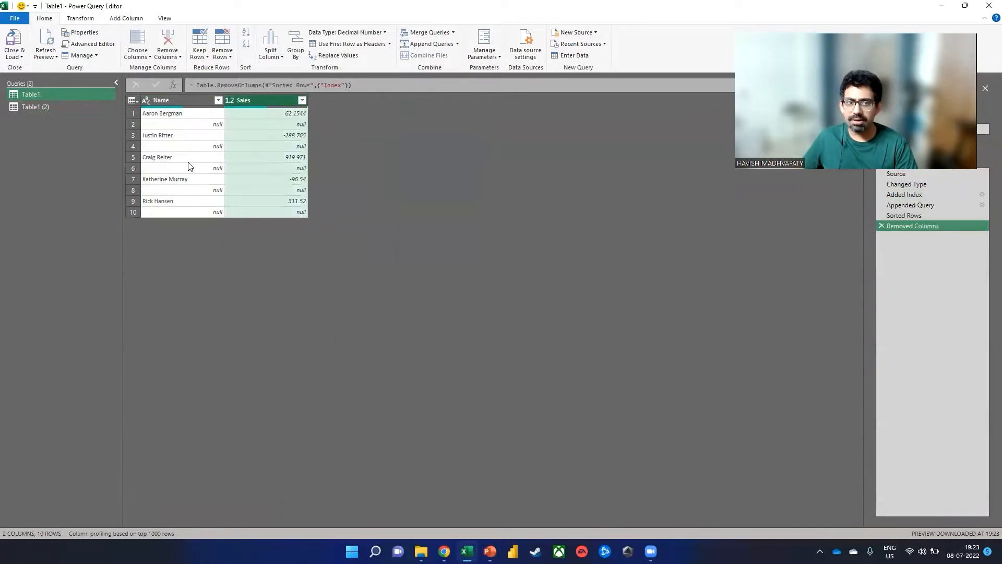
Close the query editor and load the queries as tables on new worksheets.
{"action": "left_click", "coordinate": [12, 58]}
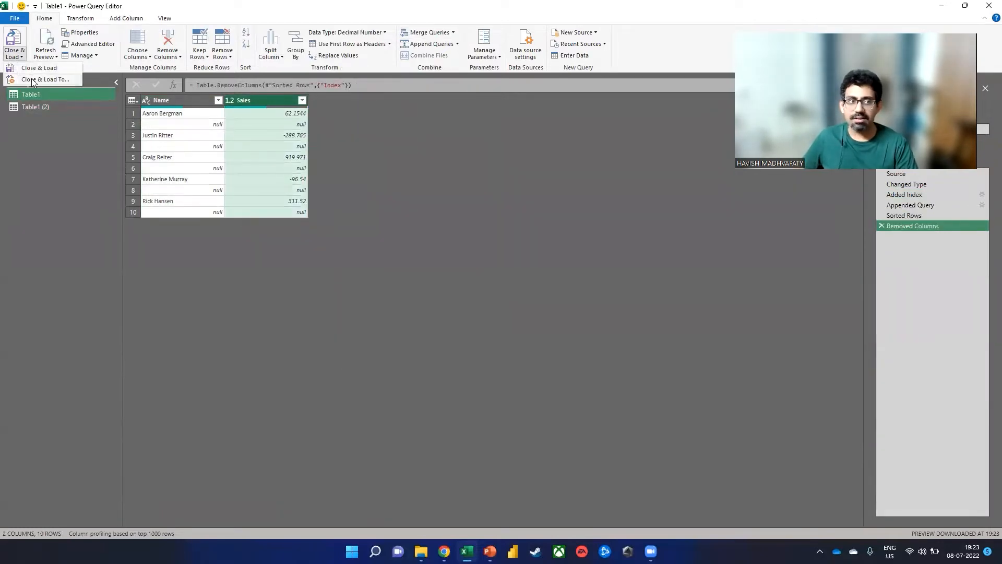
{"action": "left_click", "coordinate": [32, 68]}
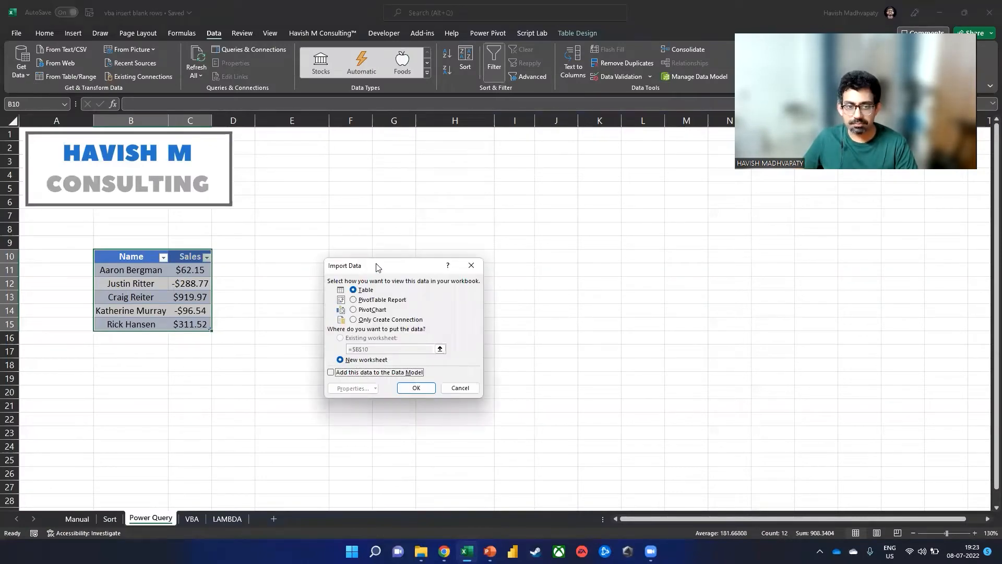
{"action": "left_click_drag", "start_coordinate": [378, 268], "coordinate": [445, 225]}
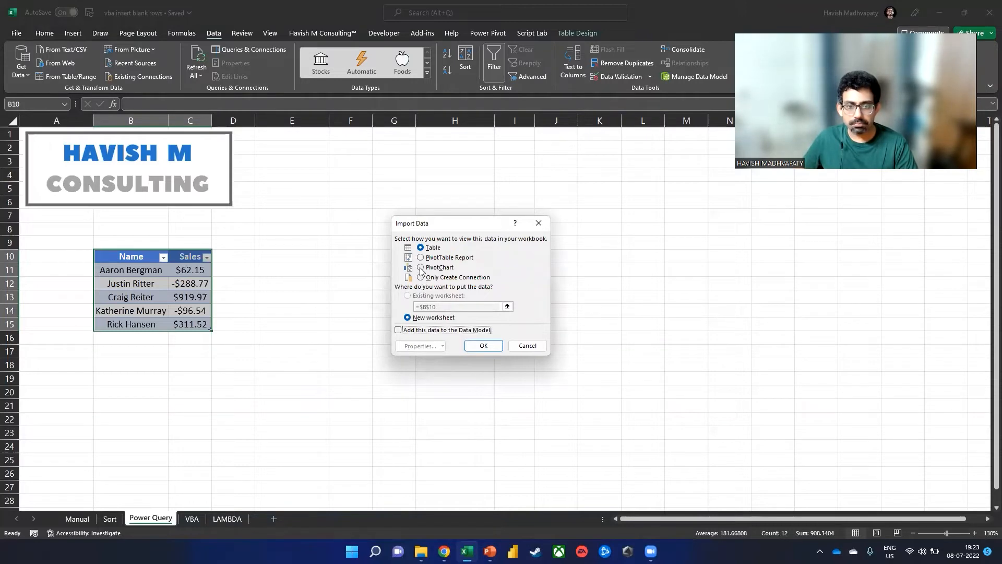
{"action": "left_click", "coordinate": [482, 345]}
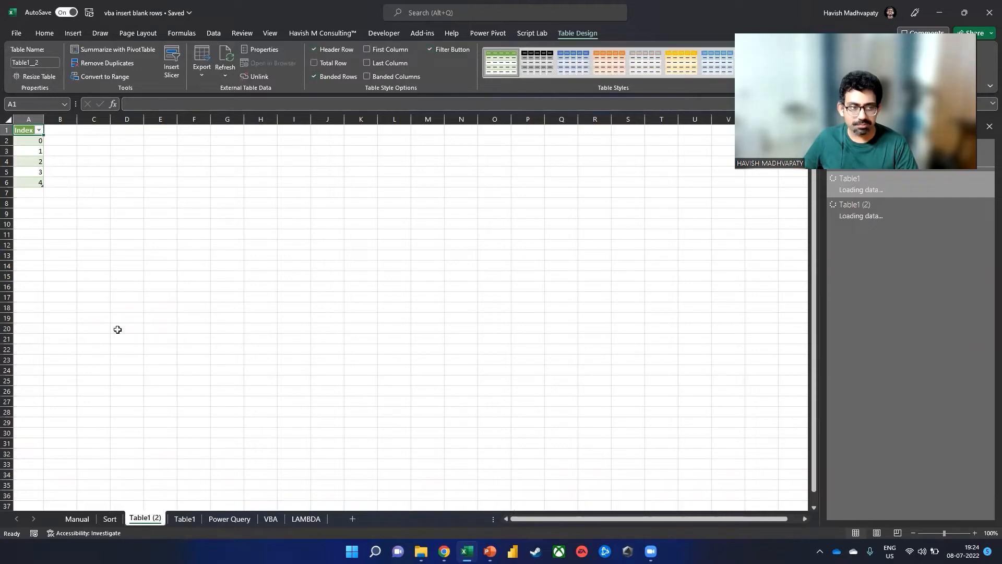
Delete the Table1 (2) sheet and move the Table1 sheet to just after the Power Query sheet.
{"action": "right_click", "coordinate": [144, 518]}
{"action": "right_click", "coordinate": [146, 519]}
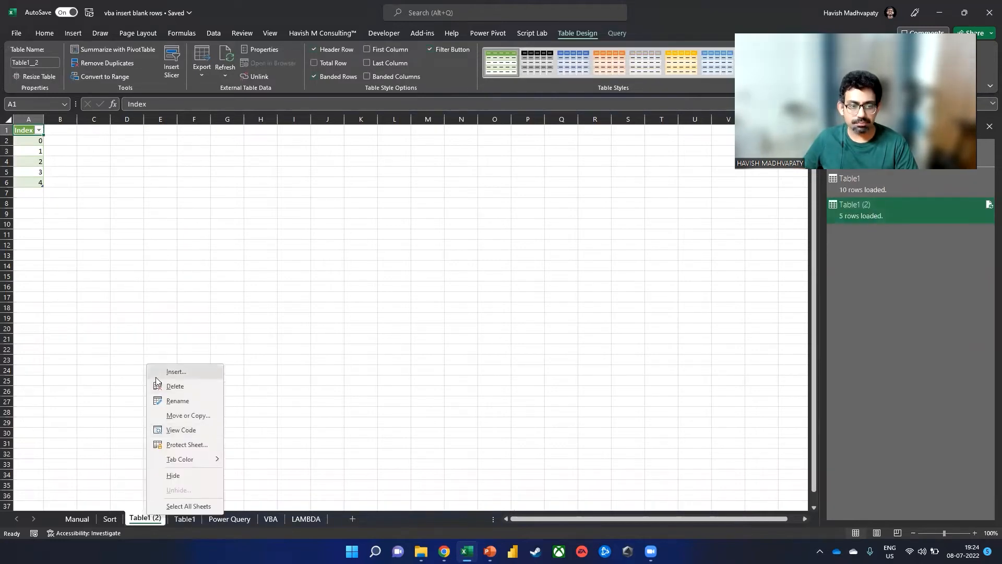
{"action": "left_click", "coordinate": [166, 385]}
{"action": "left_click", "coordinate": [475, 304]}
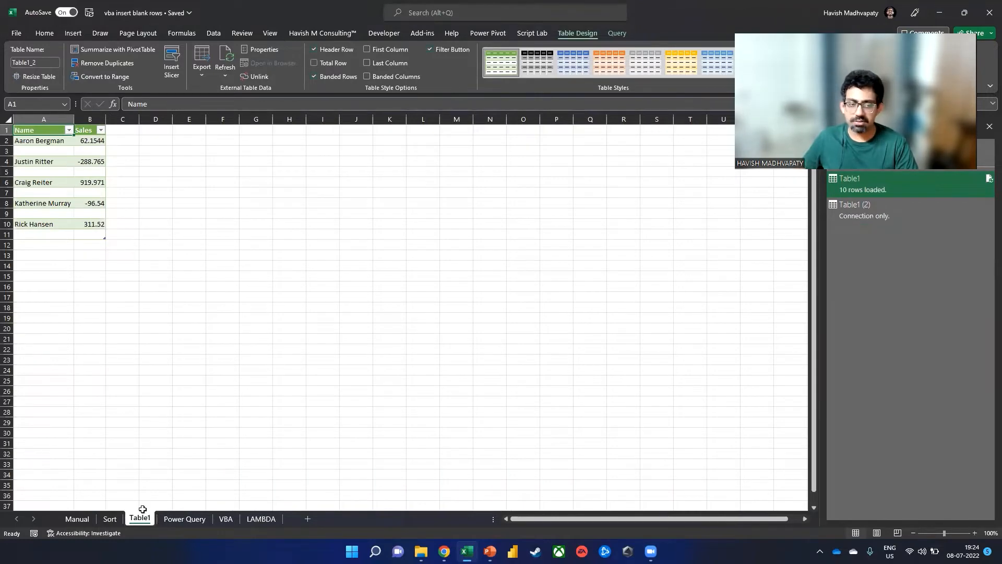
{"action": "left_click_drag", "start_coordinate": [214, 509], "coordinate": [215, 514]}
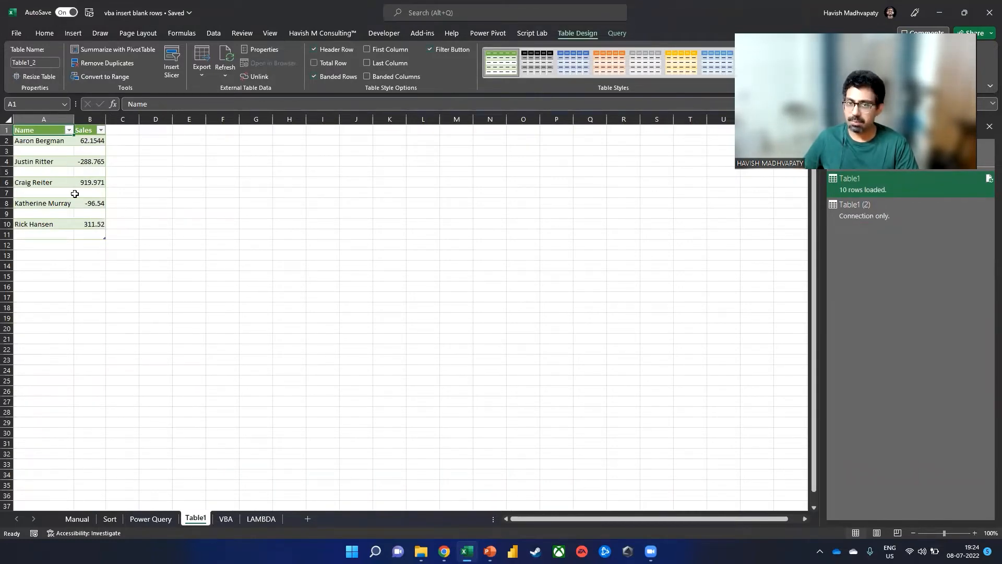
Run the InsertBlackRows macro on the range B10:C15 of the VBA sheet, including the header row.
{"action": "left_click", "coordinate": [226, 518]}
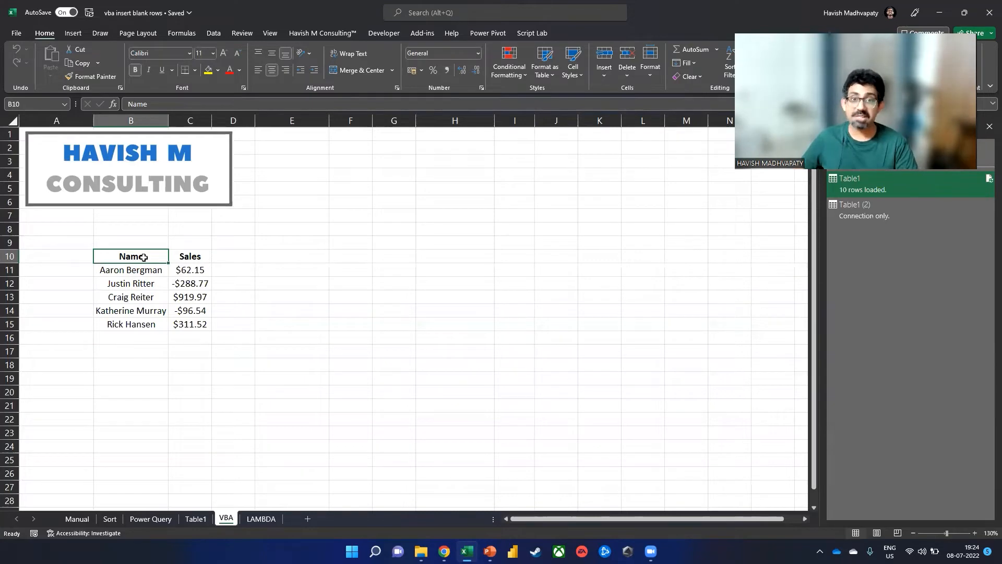
{"action": "key", "text": "super+Tab"}
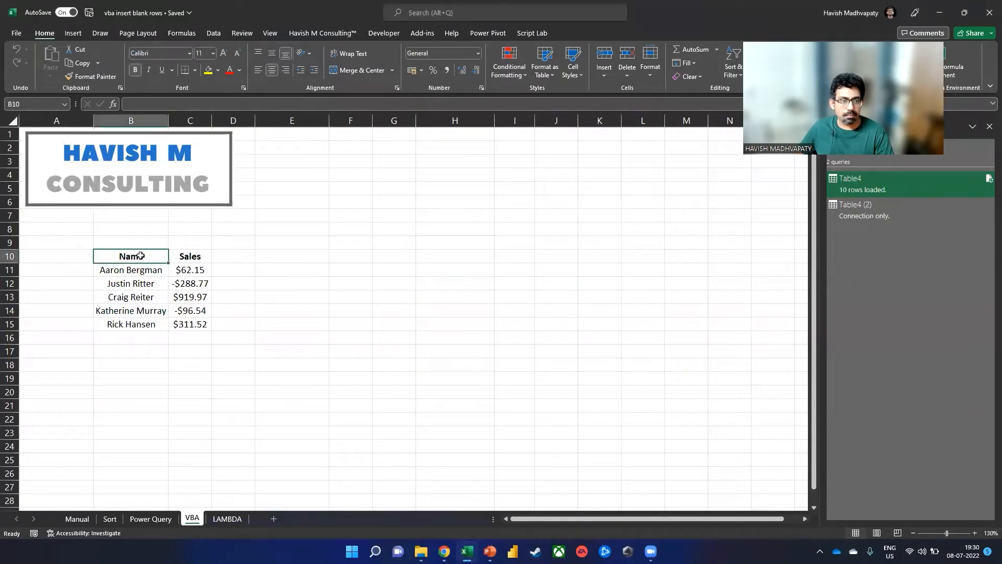
{"action": "left_click_drag", "start_coordinate": [133, 256], "coordinate": [194, 333]}
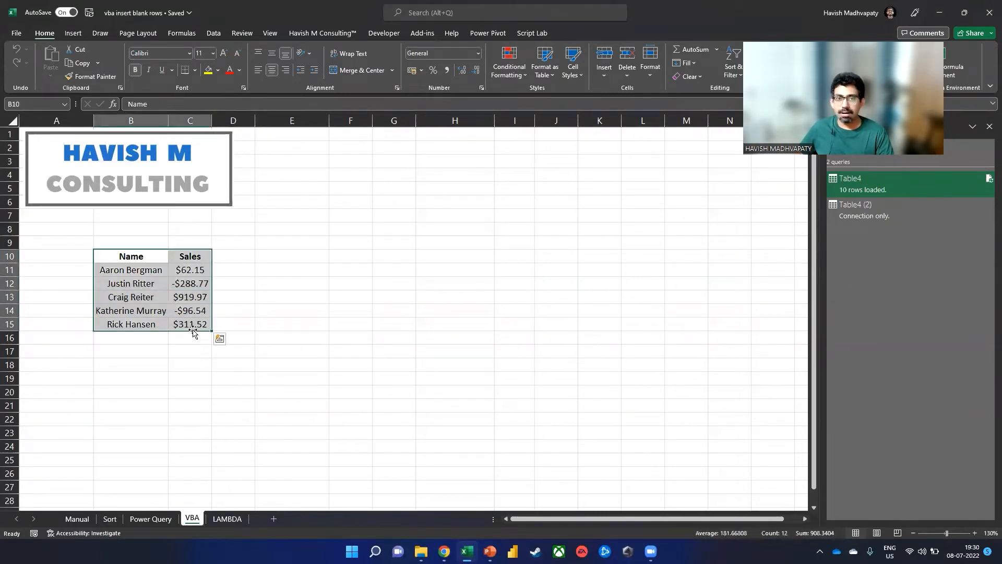
{"action": "left_click", "coordinate": [387, 35]}
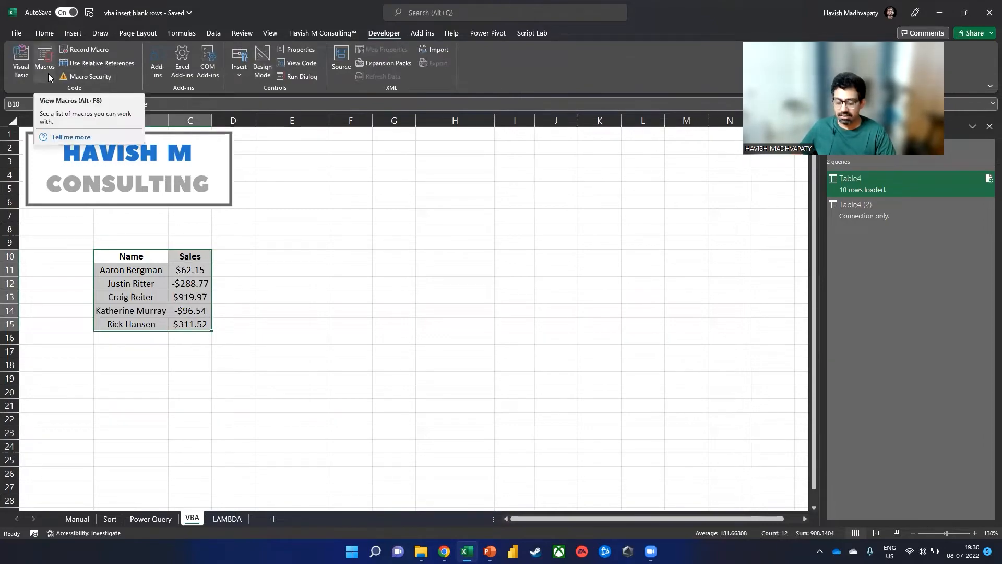
{"action": "key", "text": "ctrl+q"}
{"action": "key", "text": "Escape"}
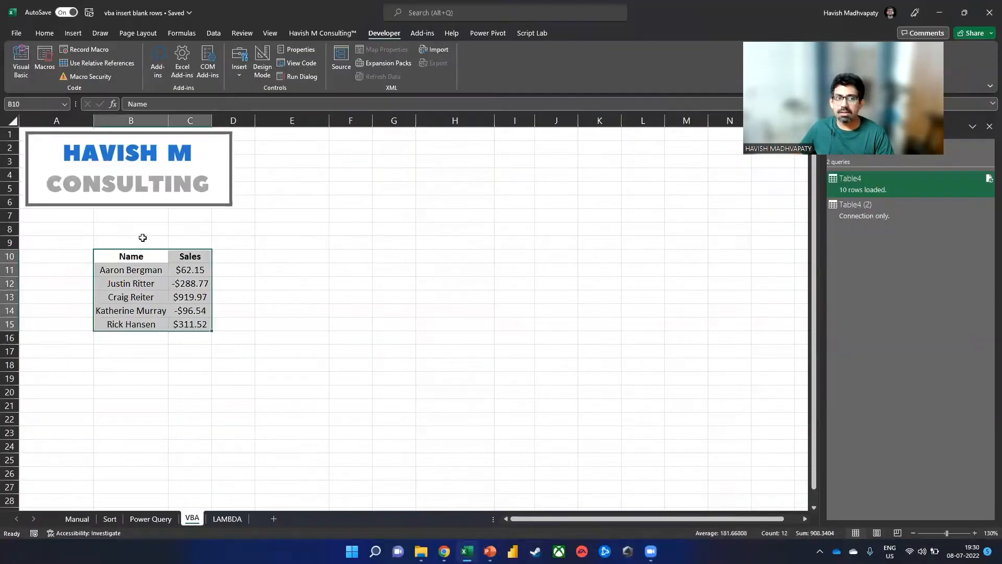
{"action": "left_click", "coordinate": [47, 66]}
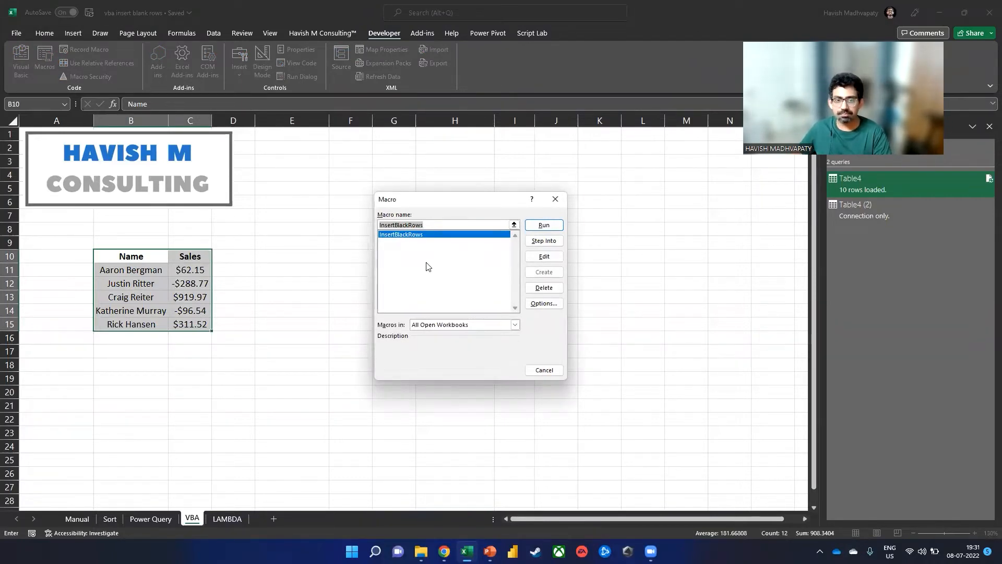
{"action": "left_click", "coordinate": [543, 226]}
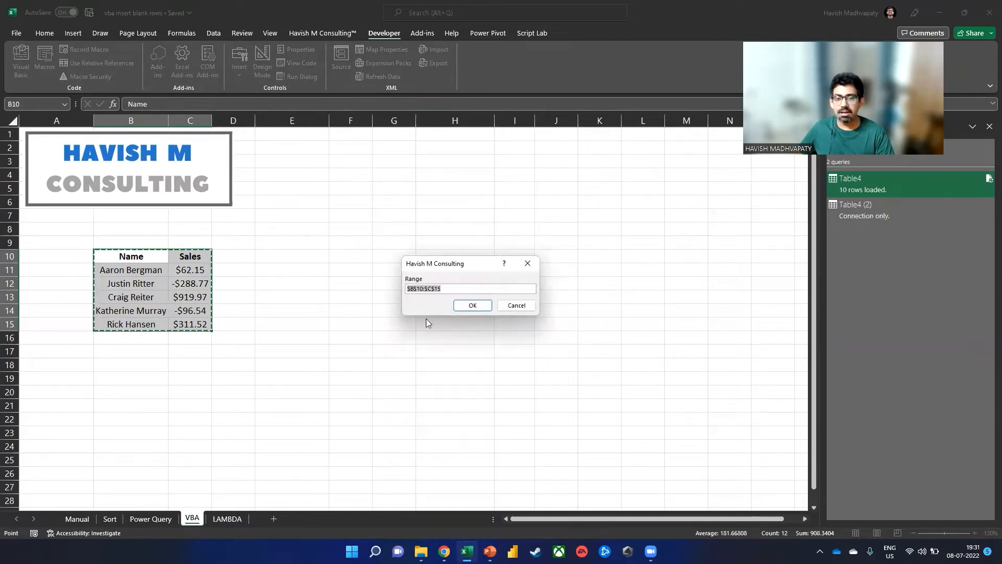
{"action": "left_click", "coordinate": [461, 306]}
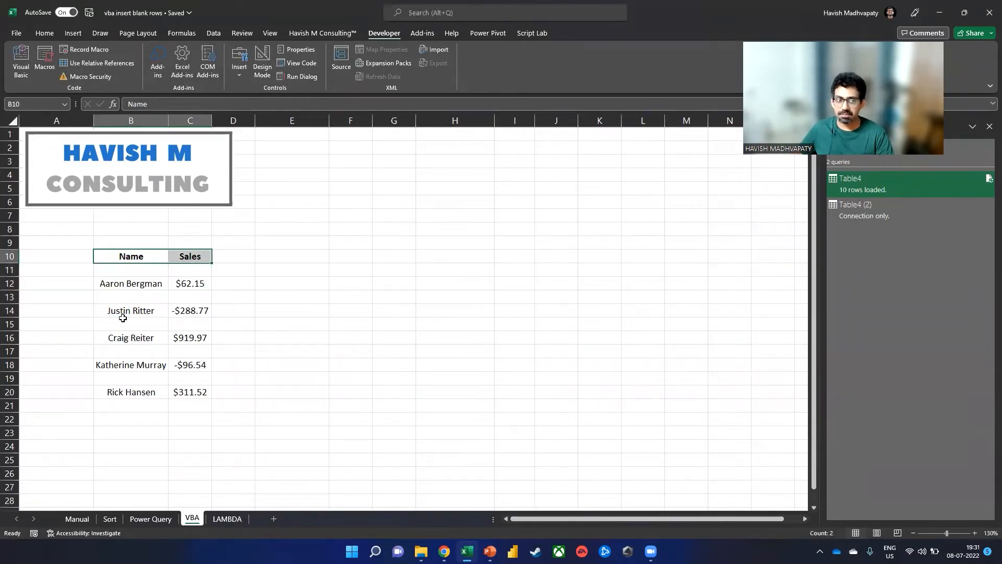
Delete the blank rows between the header and the records on the VBA sheet.
{"action": "key", "text": "Down"}
{"action": "key", "text": "shift+space"}
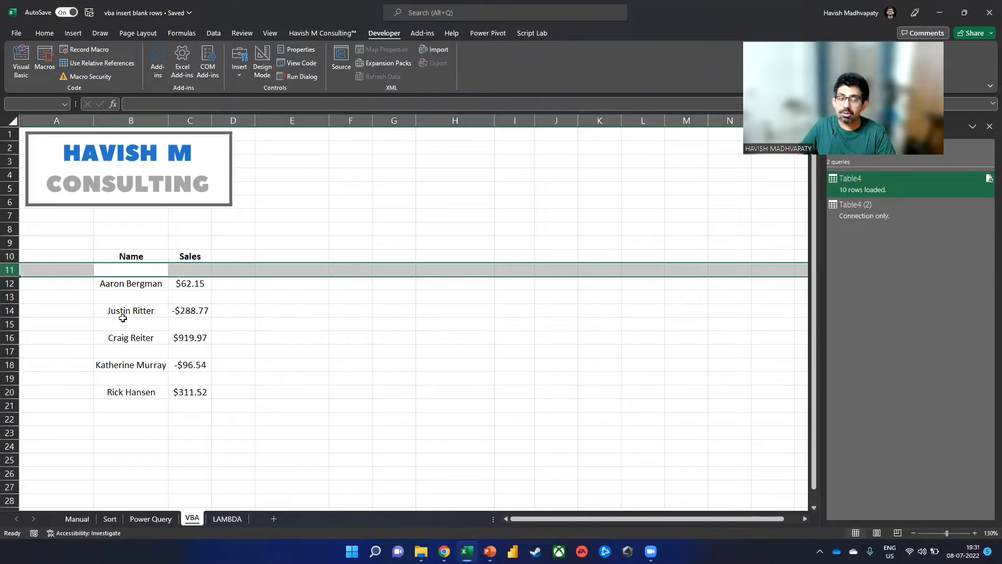
{"action": "key", "text": "ctrl+minus"}
{"action": "key", "text": "Down"}
{"action": "key", "text": "shift+space"}
{"action": "key", "text": "ctrl+minus"}
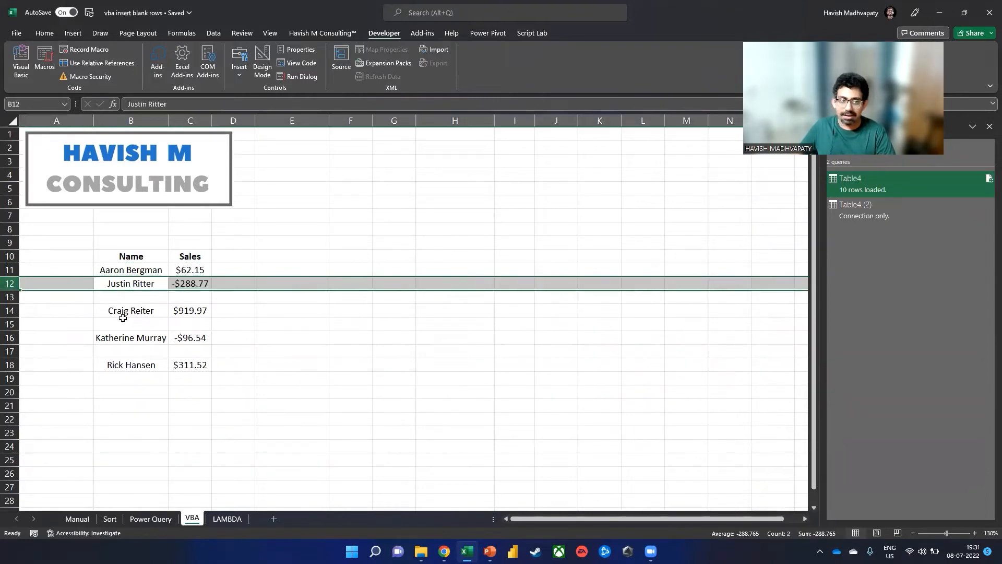
{"action": "key", "text": "Down"}
{"action": "key", "text": "shift+space"}
{"action": "key", "text": "ctrl+minus"}
{"action": "key", "text": "Down"}
{"action": "key", "text": "shift+space"}
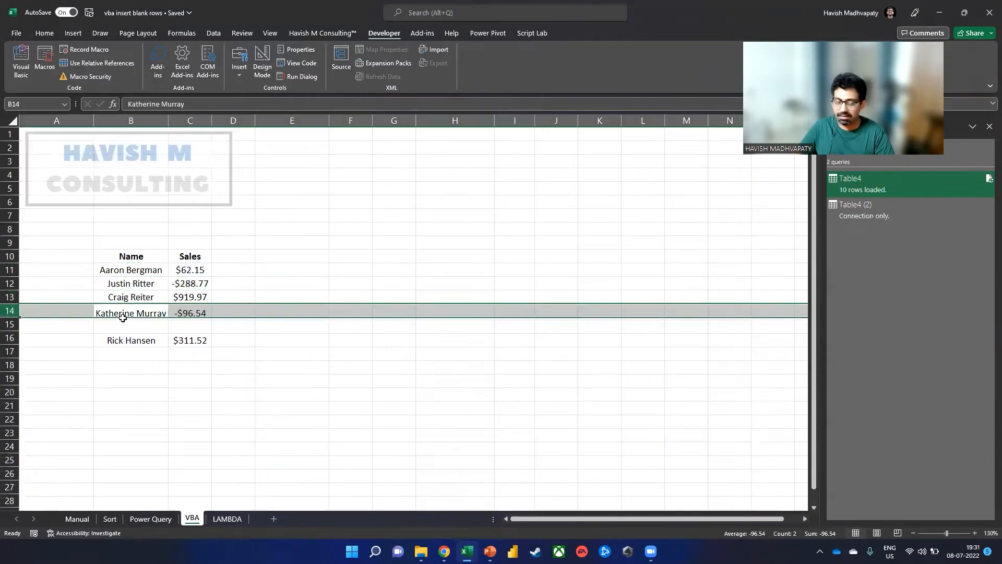
{"action": "key", "text": "ctrl+minus"}
{"action": "key", "text": "Down"}
{"action": "key", "text": "shift+space"}
{"action": "key", "text": "ctrl+minus"}
Run the InsertBlackRows macro on the data records only, B11:C15, leaving out the header row.
{"action": "key", "text": "Up"}
{"action": "key", "text": "Up"}
{"action": "key", "text": "Up"}
{"action": "key", "text": "Up"}
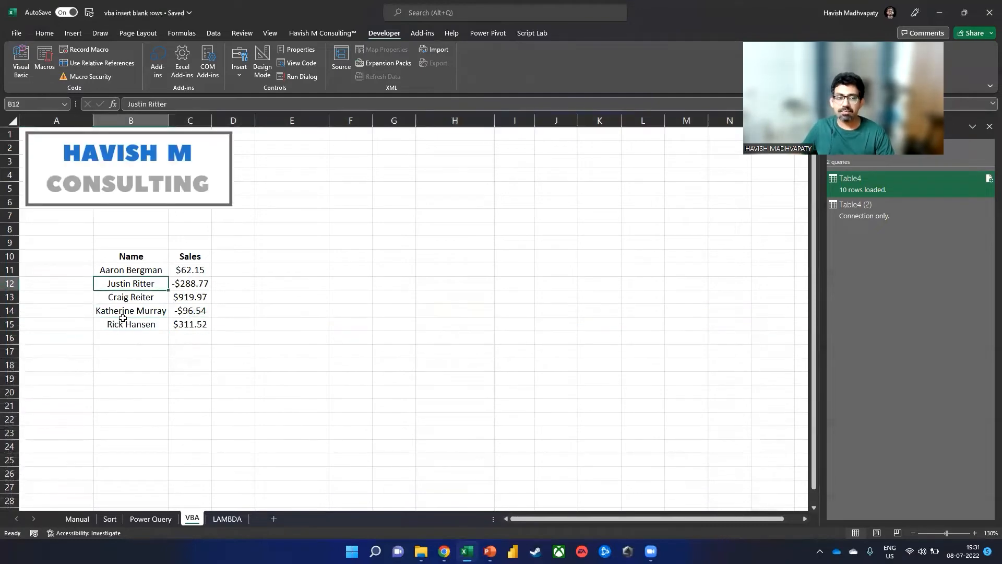
{"action": "key", "text": "shift+Right"}
{"action": "key", "text": "ctrl+shift+Down"}
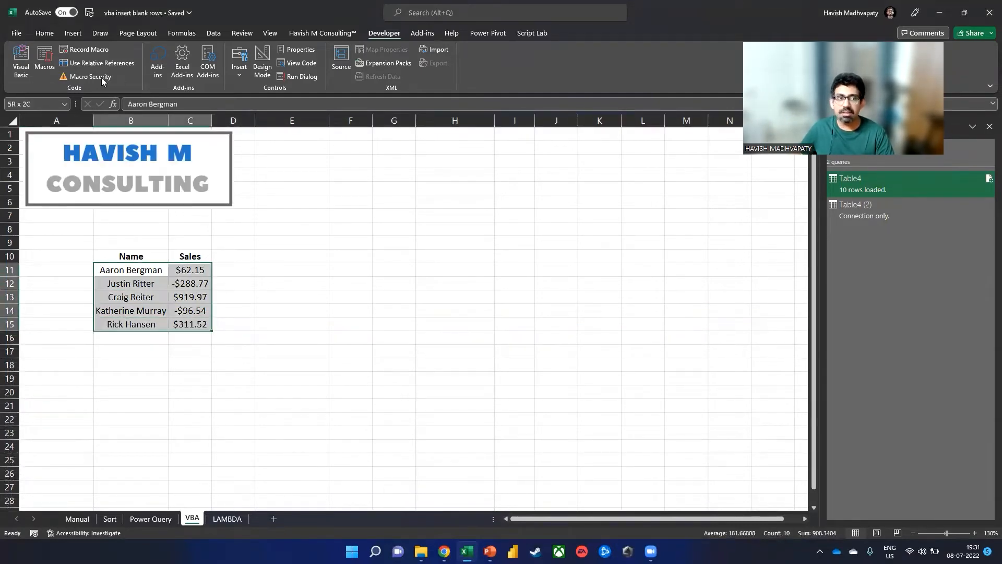
{"action": "left_click", "coordinate": [45, 75]}
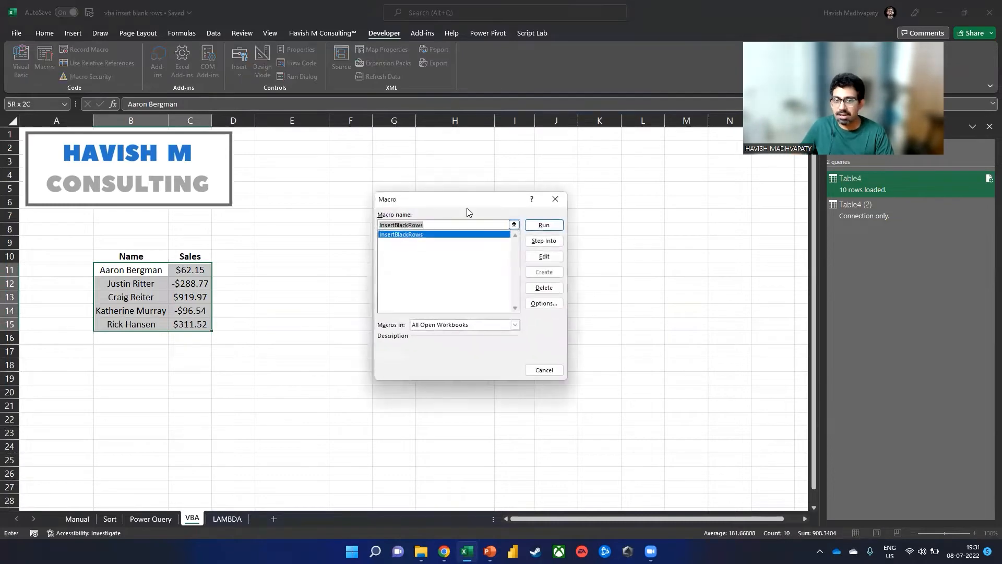
{"action": "left_click", "coordinate": [533, 225]}
{"action": "left_click", "coordinate": [472, 305]}
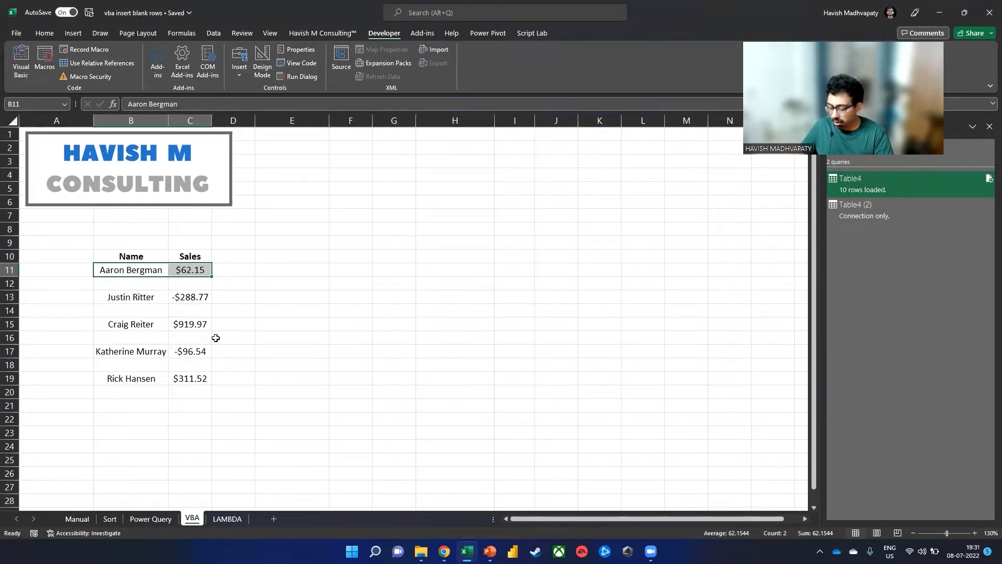
Open the Visual Basic editor and remove the Updateby20131127 comment from the InsertBlackRows macro.
{"action": "key", "text": "XF86AudioMute"}
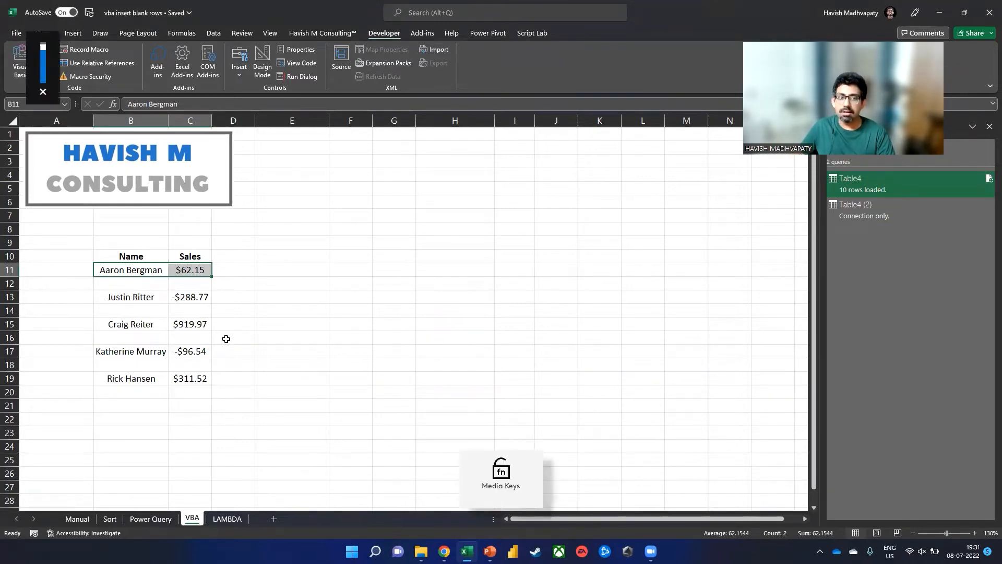
{"action": "left_click", "coordinate": [196, 381]}
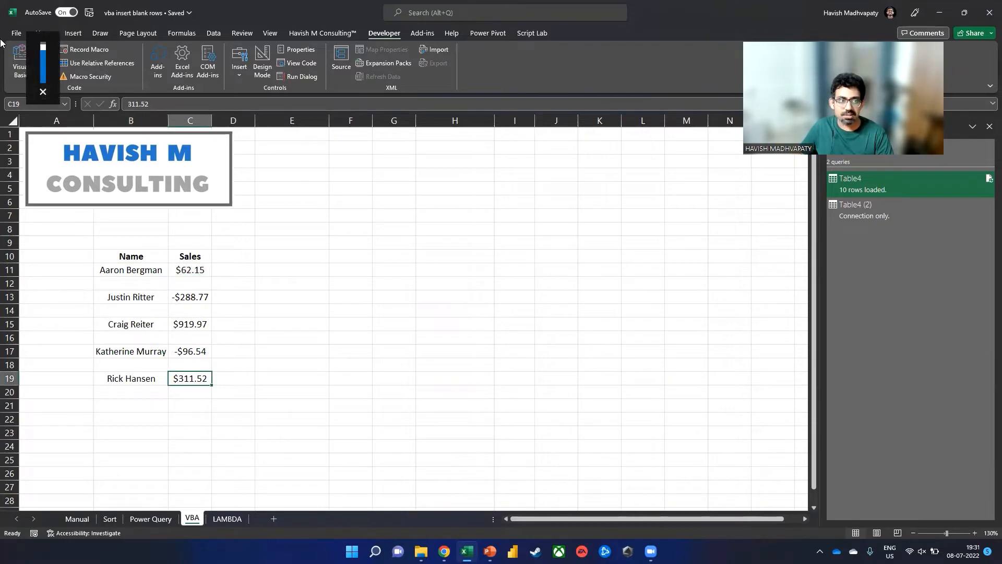
{"action": "left_click", "coordinate": [18, 55]}
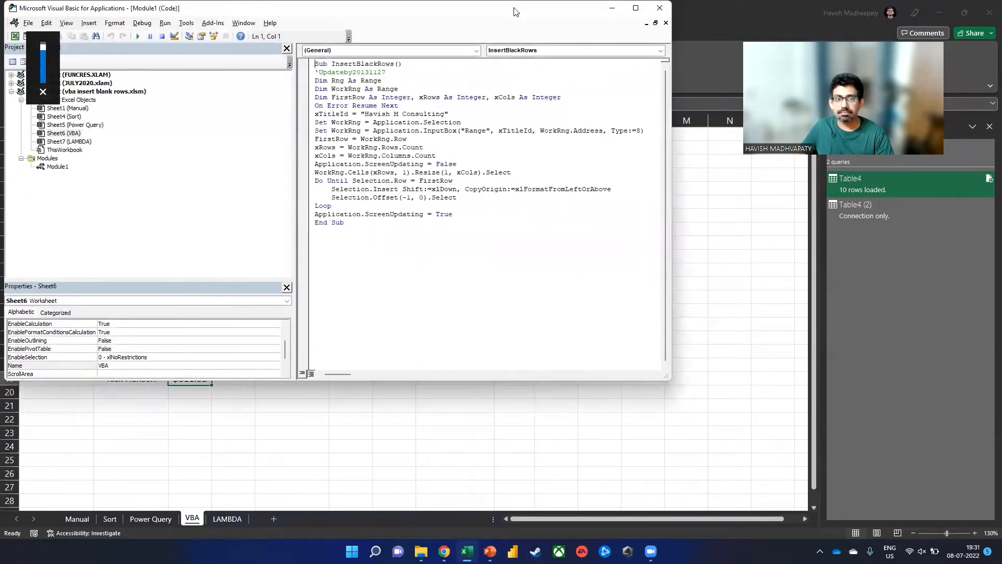
{"action": "double_click", "coordinate": [517, 12]}
{"action": "left_click_drag", "start_coordinate": [310, 68], "coordinate": [386, 69]}
{"action": "key", "text": "Delete"}
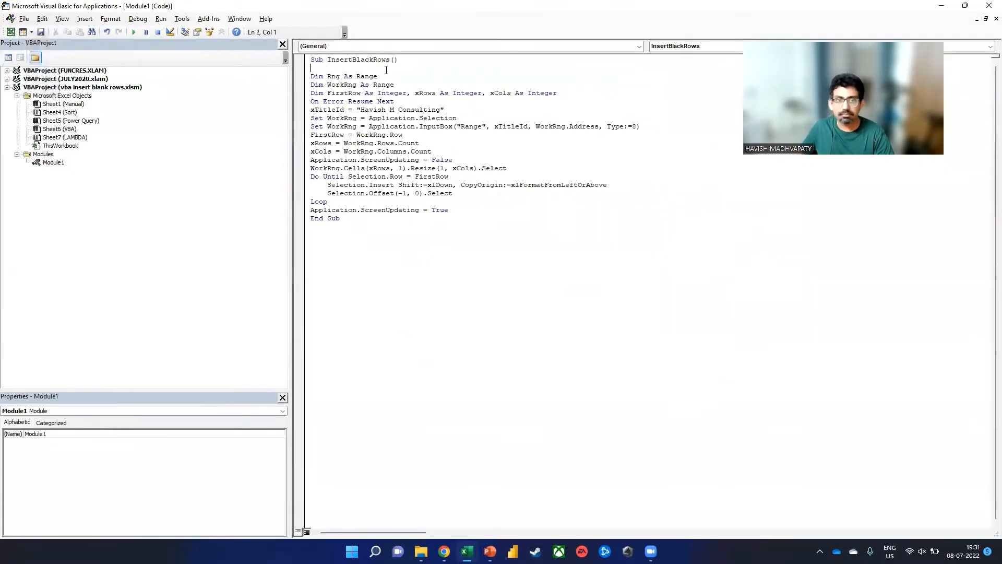
Rename the macro procedure as InsertBlankRows.
{"action": "key", "text": "Left"}
{"action": "key", "text": "Left"}
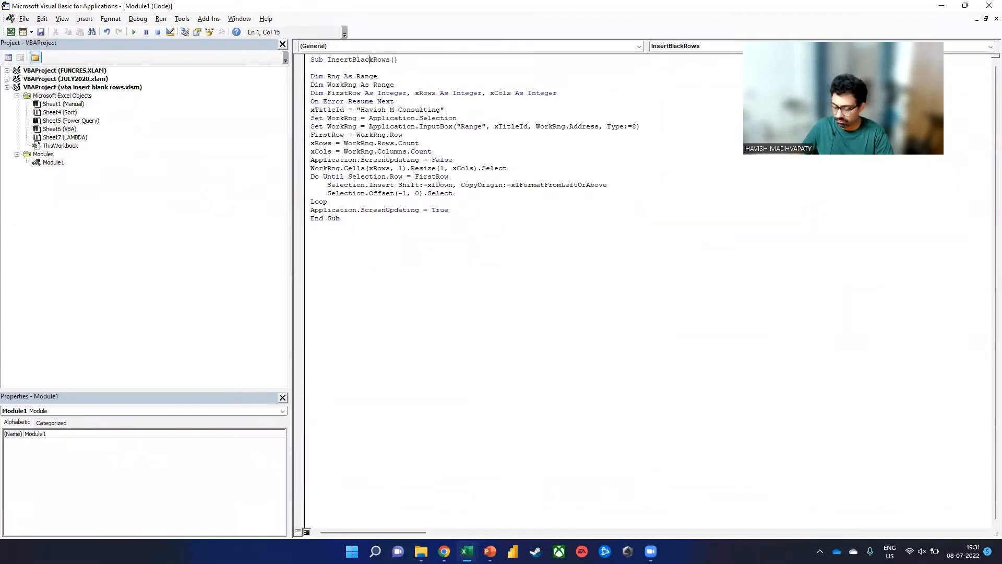
{"action": "key", "text": "Left"}
{"action": "key", "text": "BackSpace"}
{"action": "type", "text": "n"}
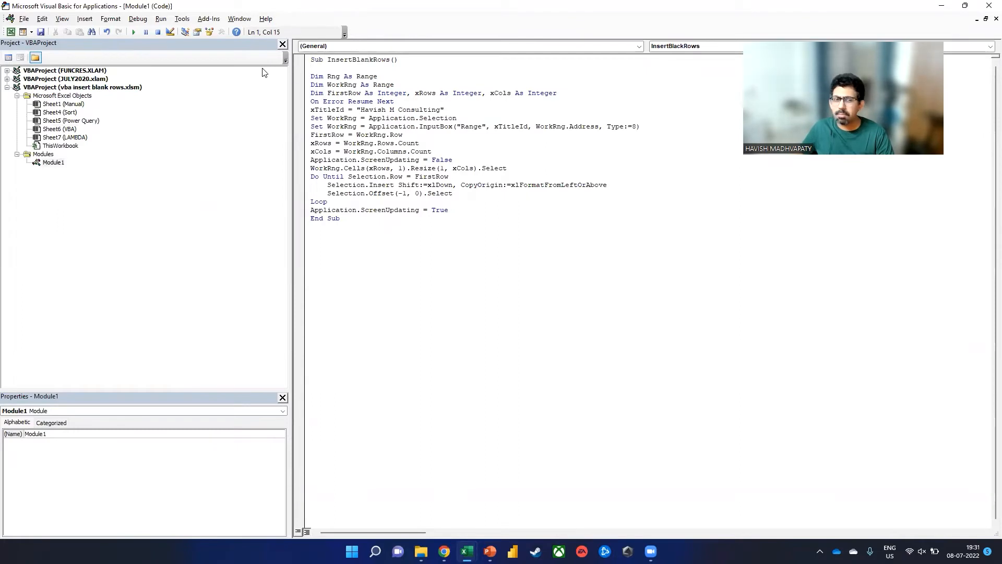
Add empty lines in the macro code before the On Error, FirstRow and Do Until lines to separate its sections.
{"action": "left_click", "coordinate": [311, 101]}
{"action": "key", "text": "Return"}
{"action": "key", "text": "Return"}
{"action": "key", "text": "Return"}
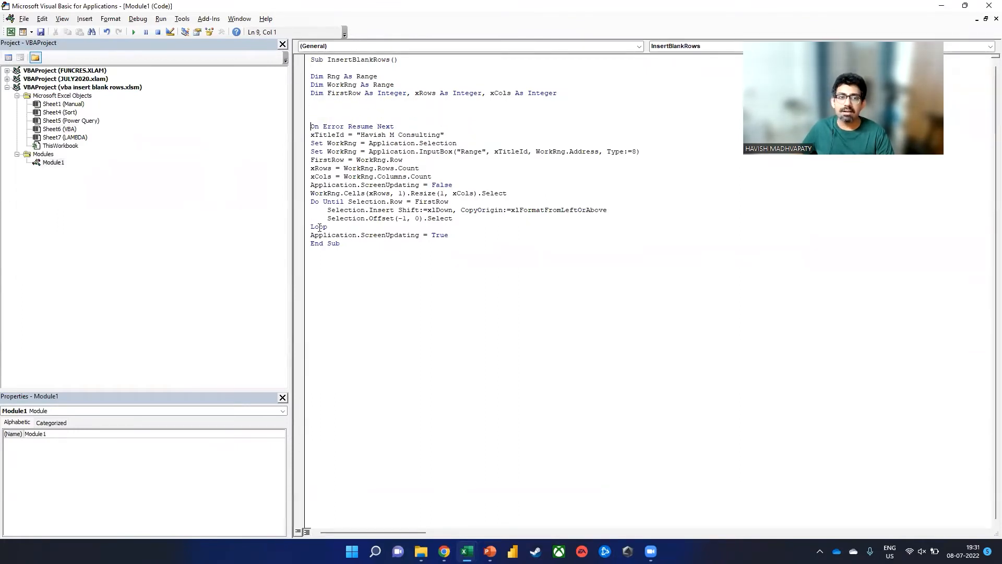
{"action": "left_click", "coordinate": [311, 160]}
{"action": "key", "text": "Return"}
{"action": "key", "text": "Return"}
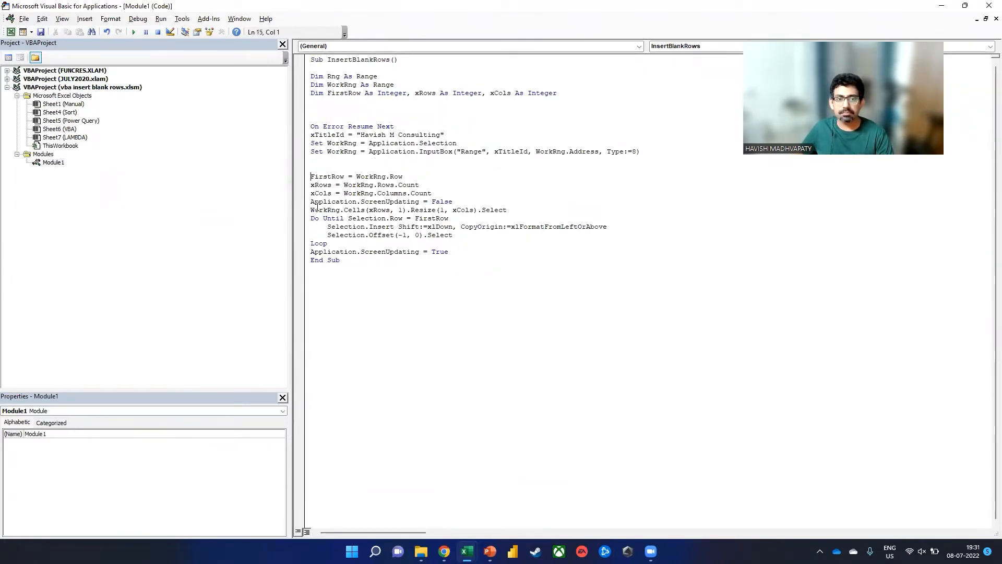
{"action": "left_click", "coordinate": [312, 218]}
{"action": "key", "text": "Return"}
{"action": "key", "text": "Return"}
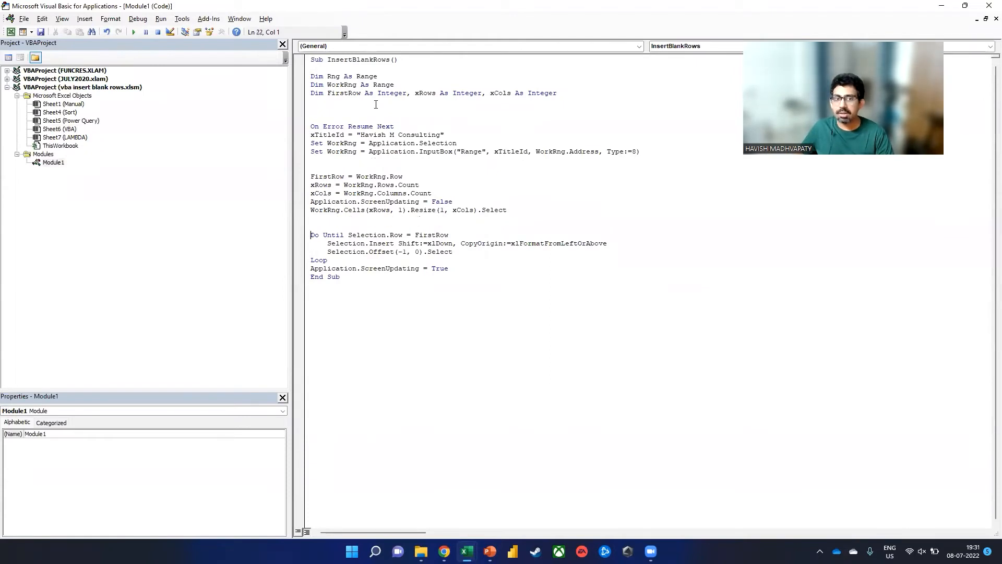
Examine the macro's variable declarations, range input box, row count, range selection and Do Until loop, and close the code editor.
{"action": "left_click_drag", "start_coordinate": [327, 77], "coordinate": [511, 98]}
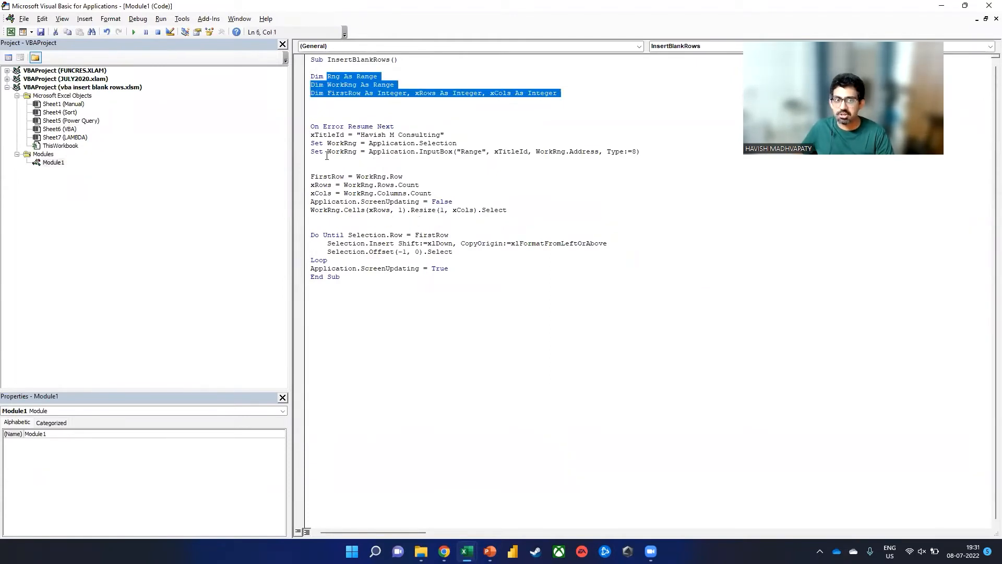
{"action": "left_click_drag", "start_coordinate": [370, 144], "coordinate": [514, 153]}
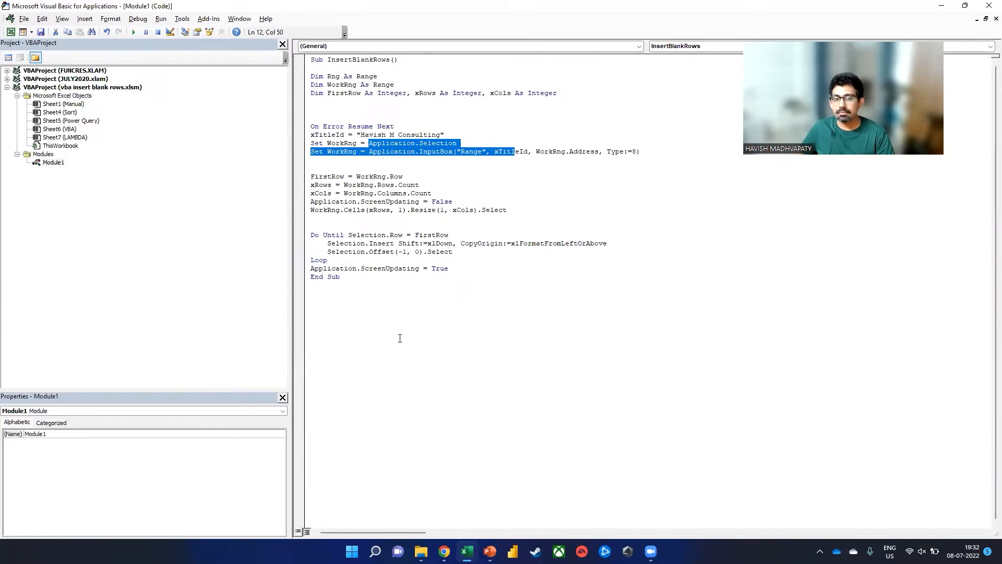
{"action": "left_click_drag", "start_coordinate": [323, 177], "coordinate": [344, 176]}
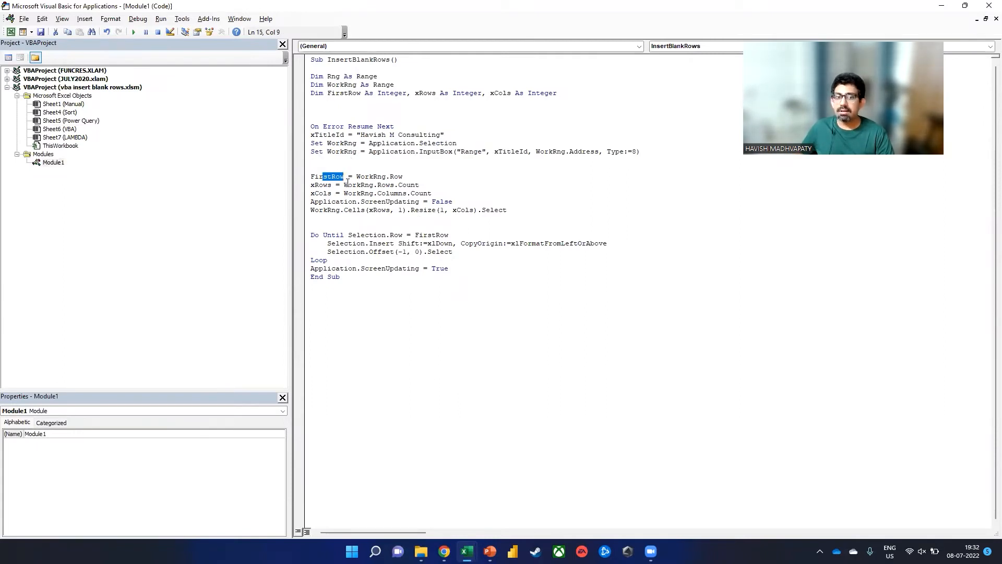
{"action": "left_click_drag", "start_coordinate": [343, 185], "coordinate": [443, 186]}
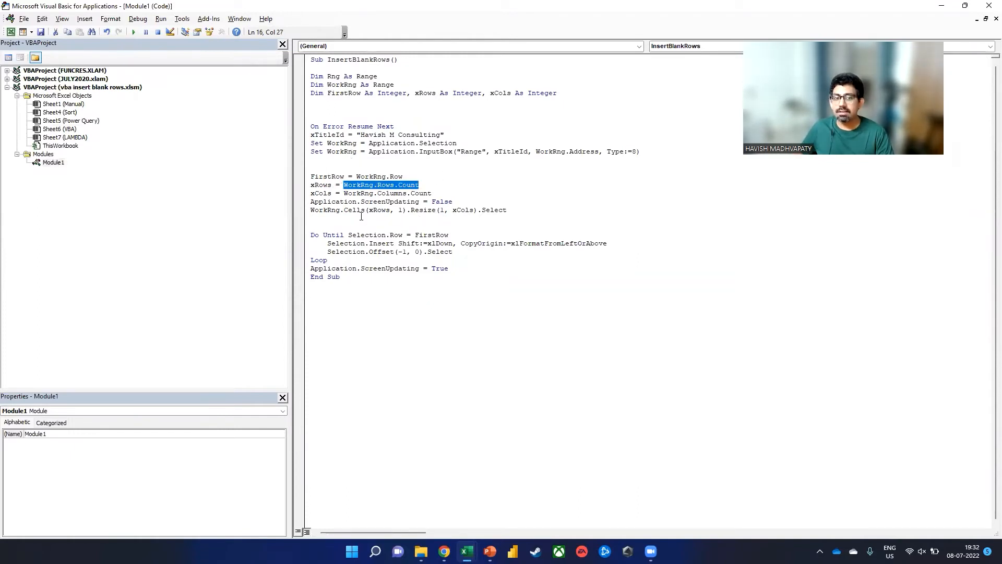
{"action": "left_click_drag", "start_coordinate": [323, 210], "coordinate": [512, 210]}
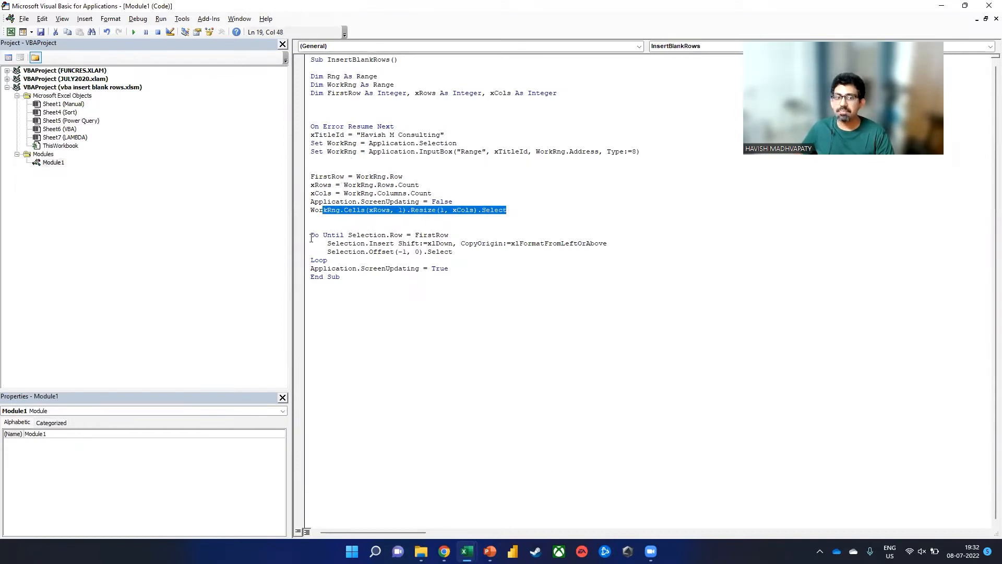
{"action": "left_click_drag", "start_coordinate": [323, 235], "coordinate": [340, 259]}
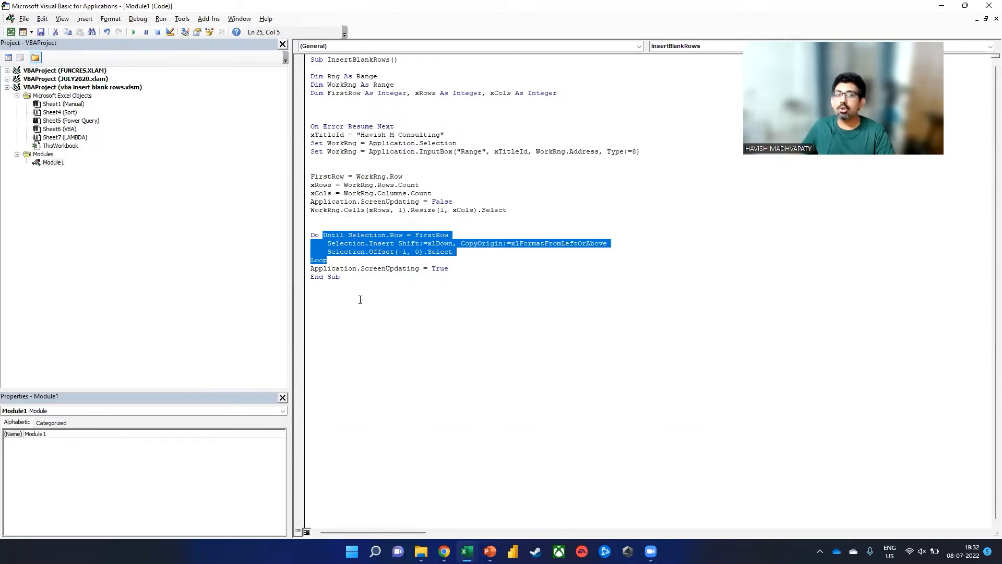
{"action": "left_click", "coordinate": [384, 225]}
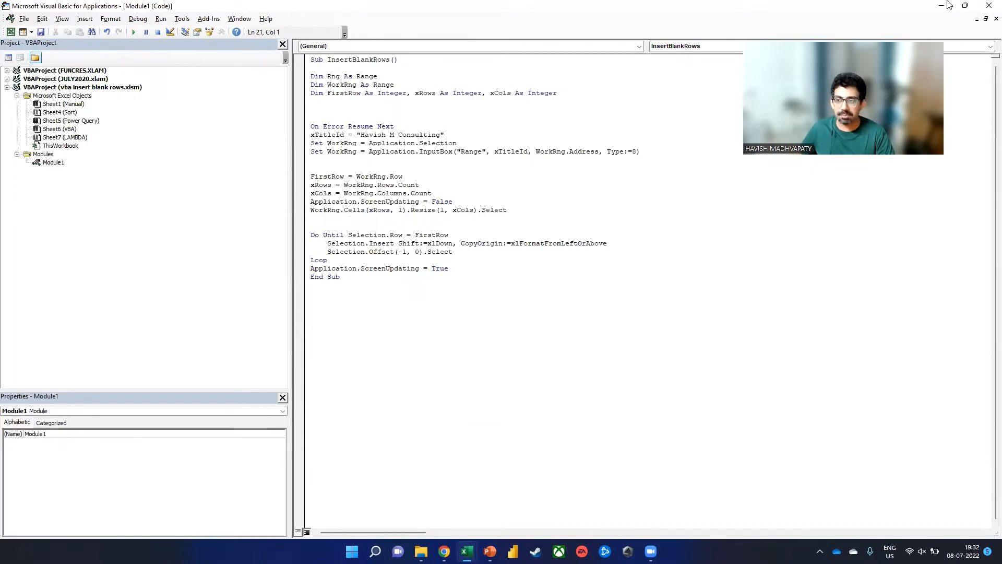
{"action": "left_click", "coordinate": [989, 6]}
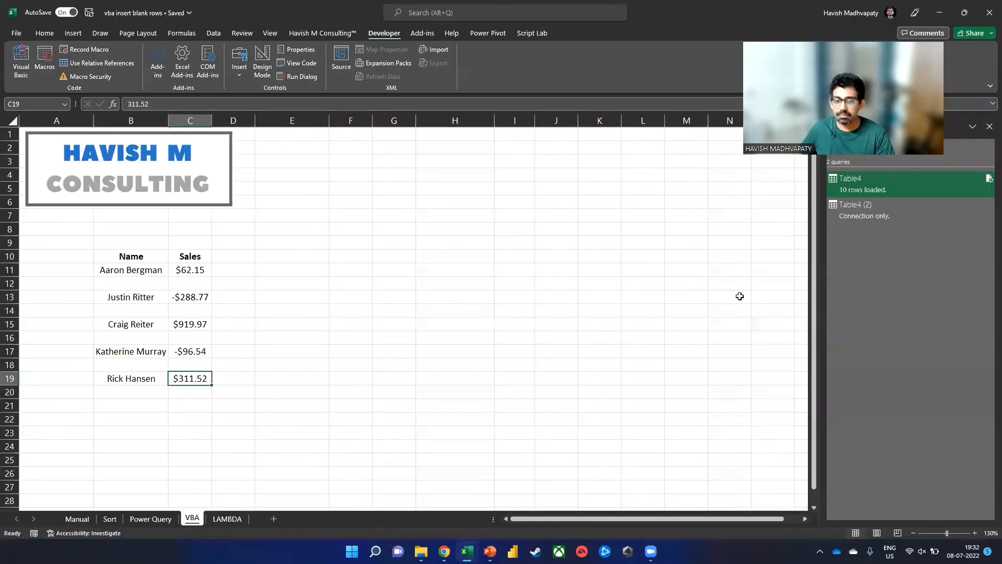
On the LAMBDA sheet, close the queries list and move the LET formula picture over to begin at about column K.
{"action": "left_click", "coordinate": [235, 522]}
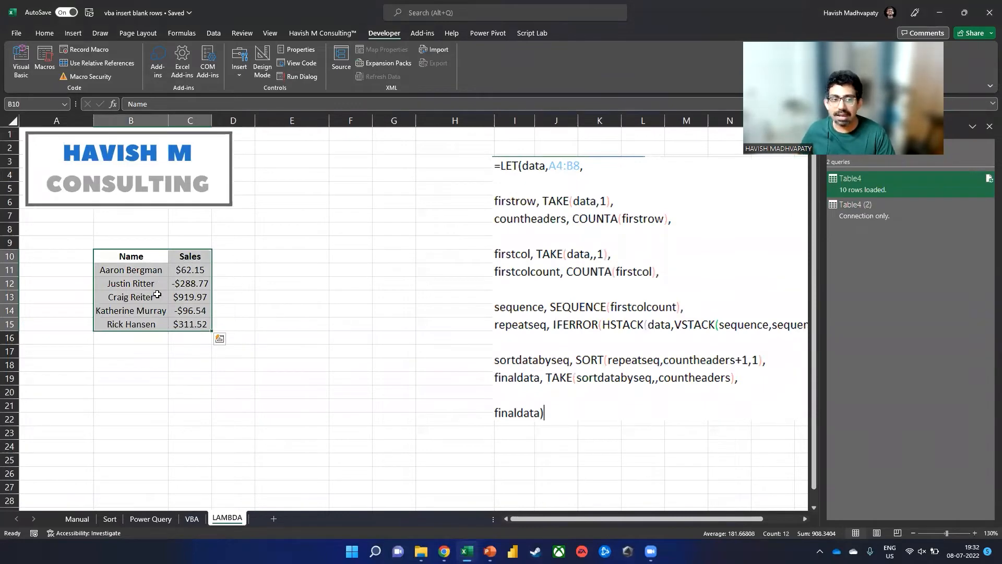
{"action": "left_click", "coordinate": [158, 296]}
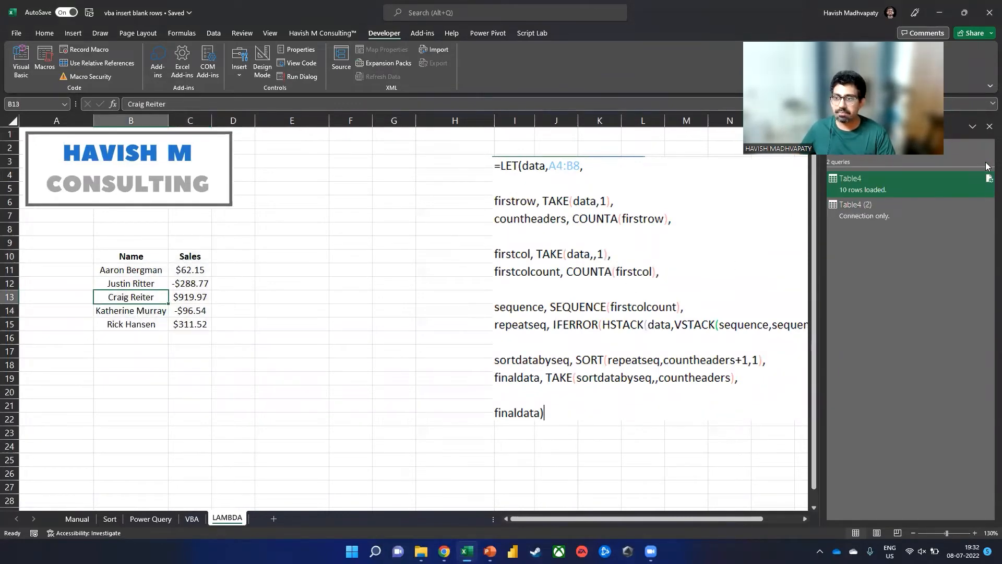
{"action": "left_click", "coordinate": [989, 126]}
{"action": "left_click_drag", "start_coordinate": [701, 233], "coordinate": [795, 238]}
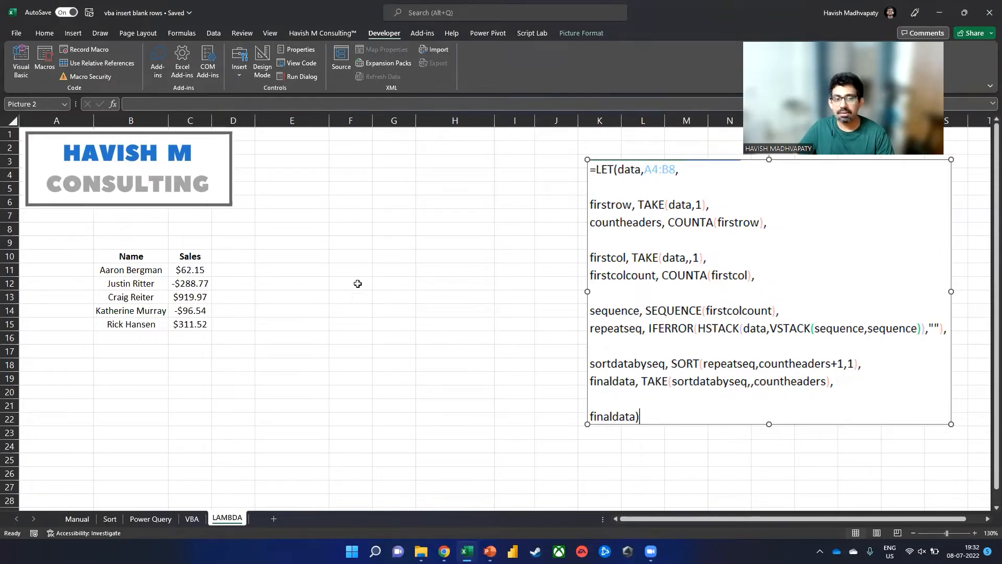
Start a LET formula in cell E10 that defines data as B11:C15, followed by an empty line.
{"action": "left_click", "coordinate": [308, 257]}
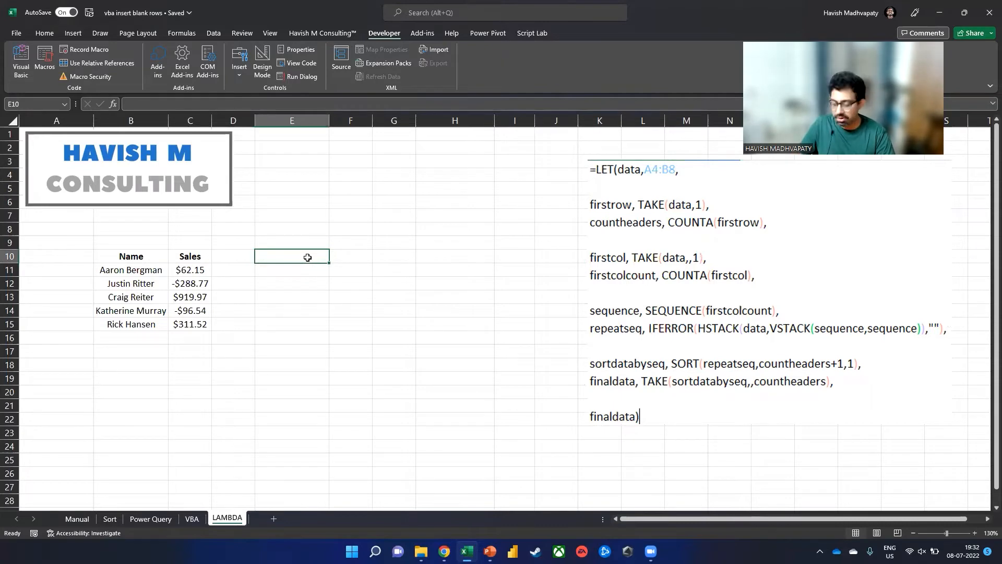
{"action": "type", "text": "=LET("}
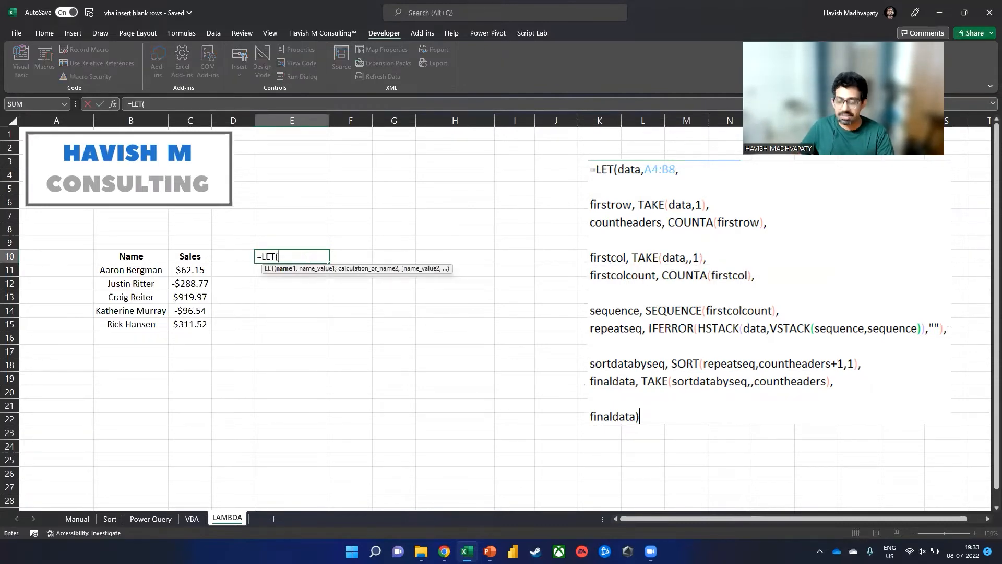
{"action": "type", "text": "data"}
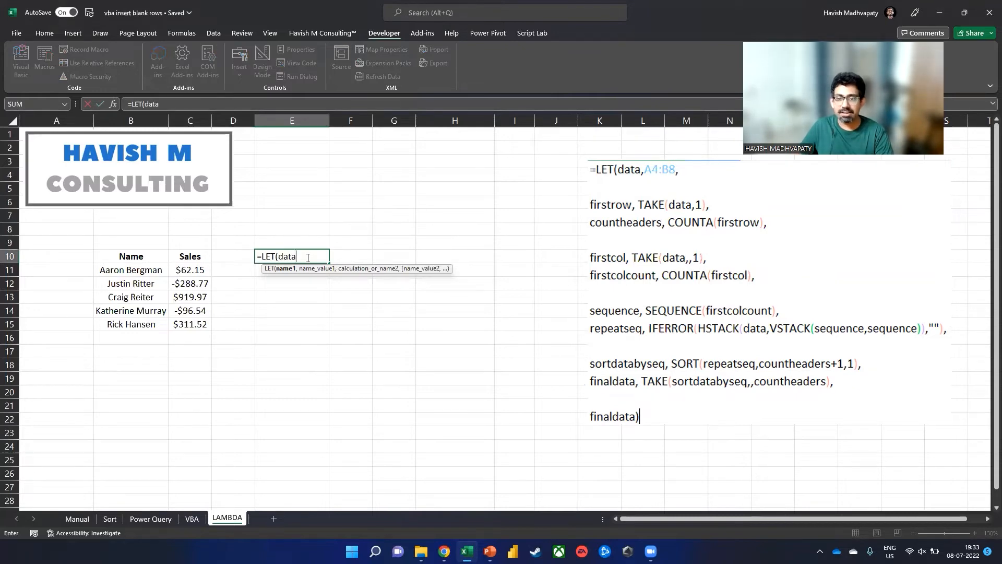
{"action": "type", "text": ","}
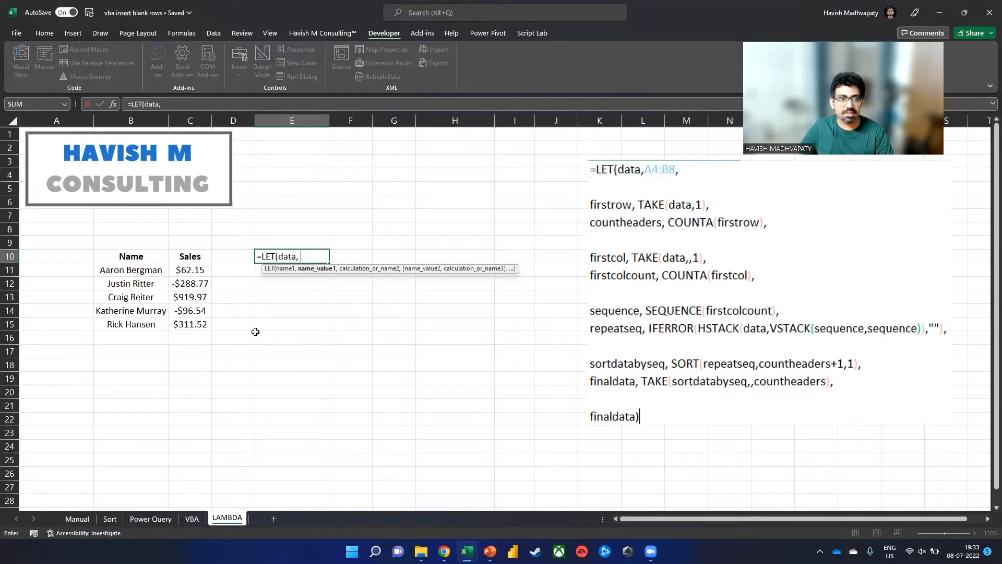
{"action": "left_click_drag", "start_coordinate": [128, 270], "coordinate": [184, 318]}
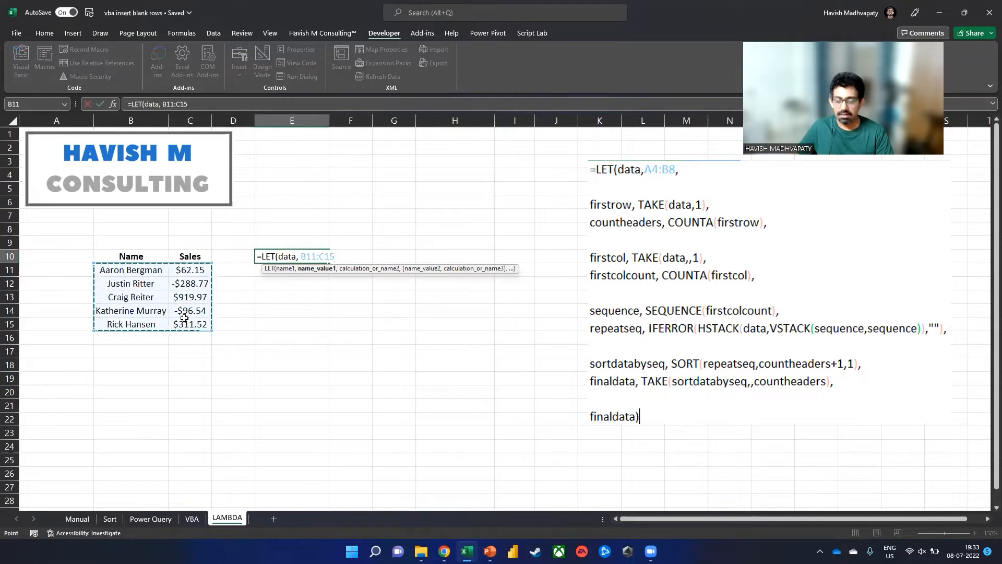
{"action": "type", "text": ","}
{"action": "key", "text": "alt+Return"}
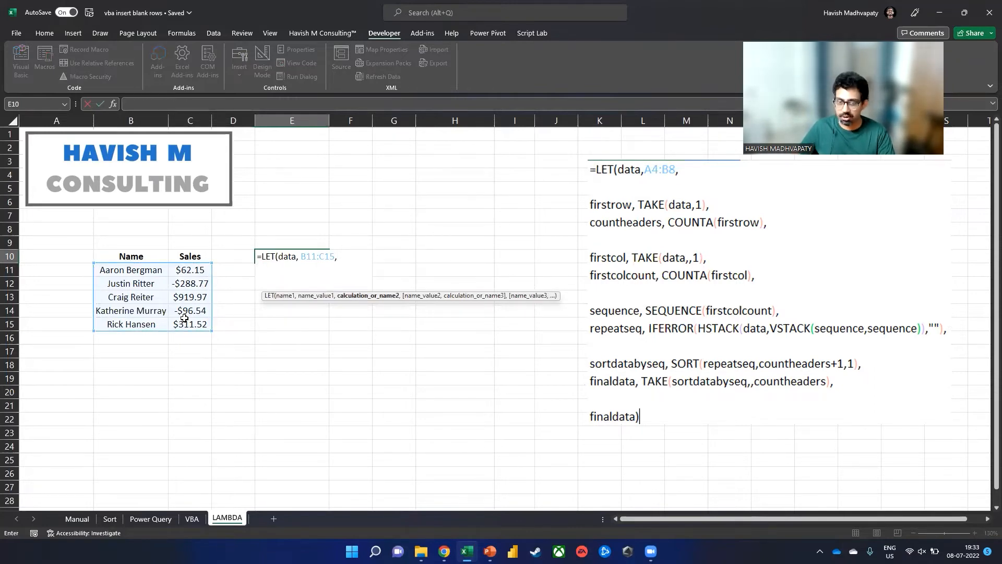
Define firstrow as TAKE(data,1) in the LET formula and return firstrow as the result.
{"action": "type", "text": "f"}
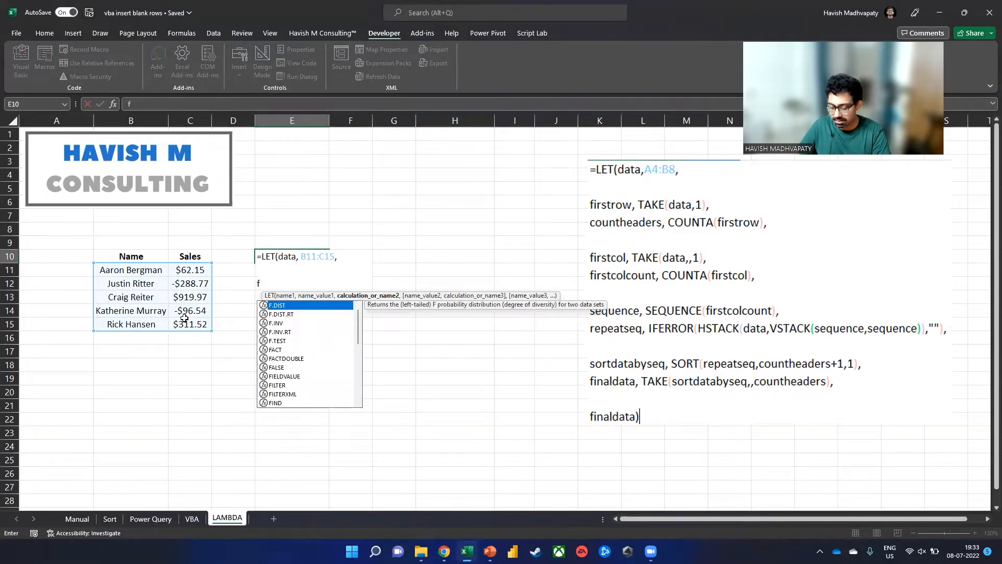
{"action": "type", "text": "irstrow, "}
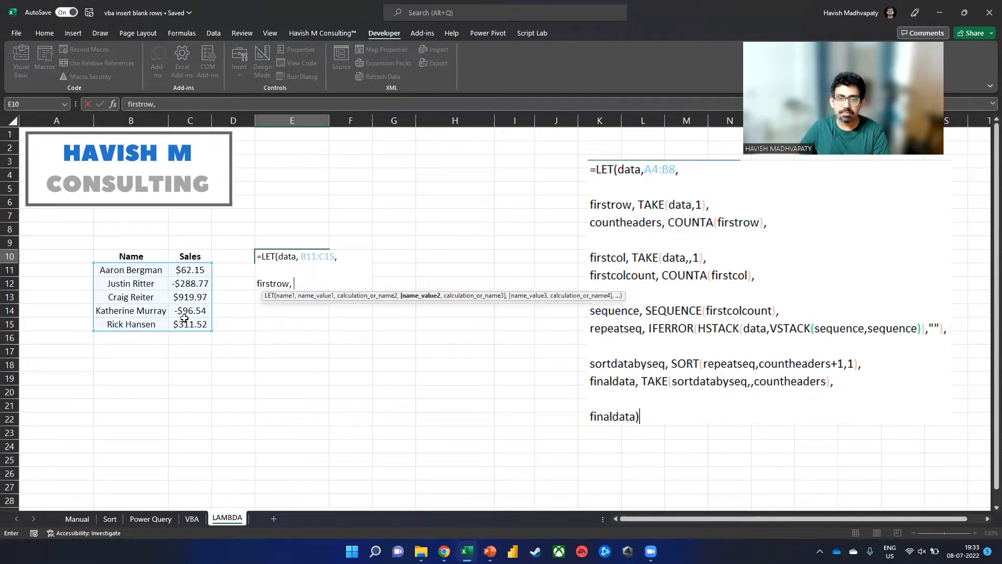
{"action": "type", "text": "take"}
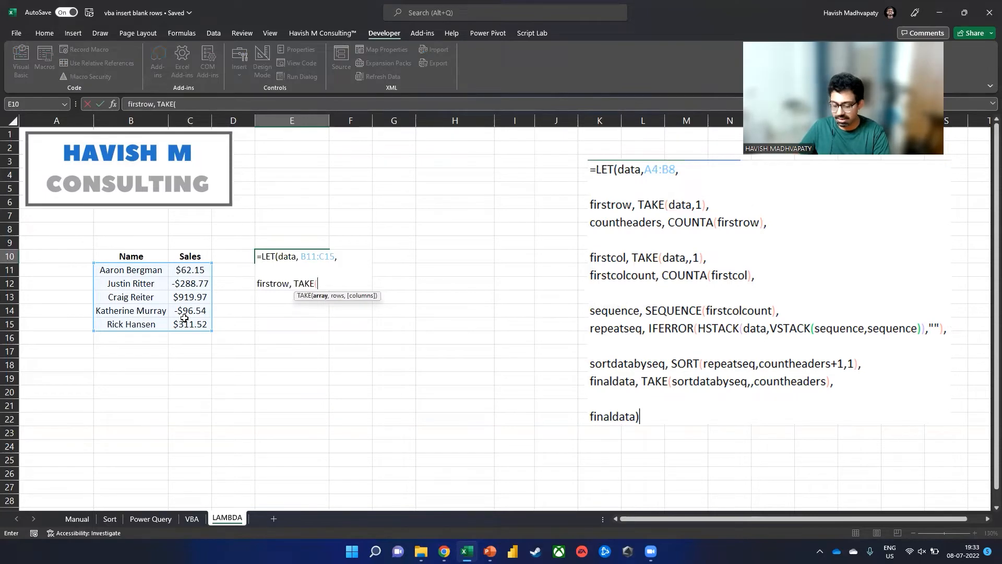
{"action": "type", "text": "data,"}
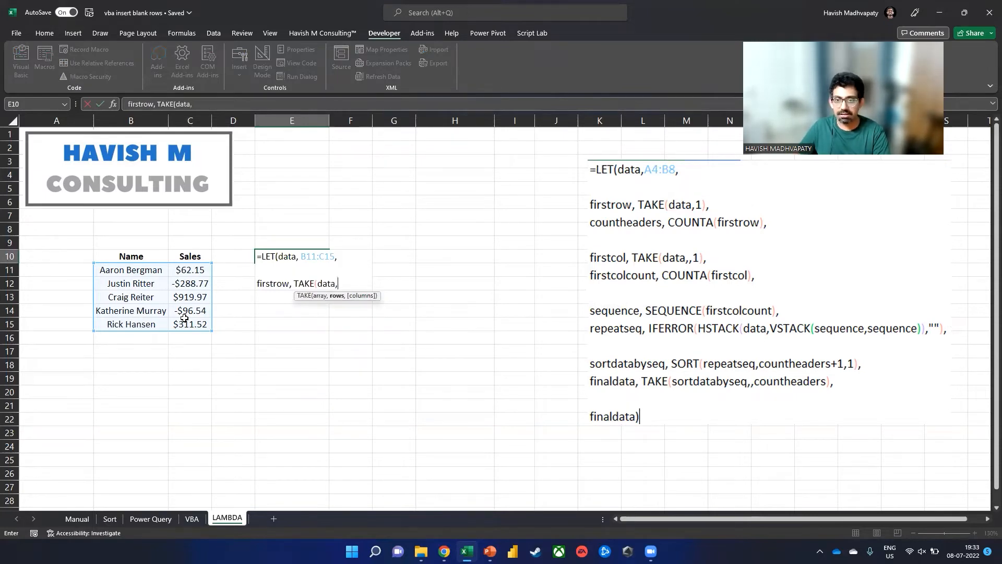
{"action": "type", "text": "1), "}
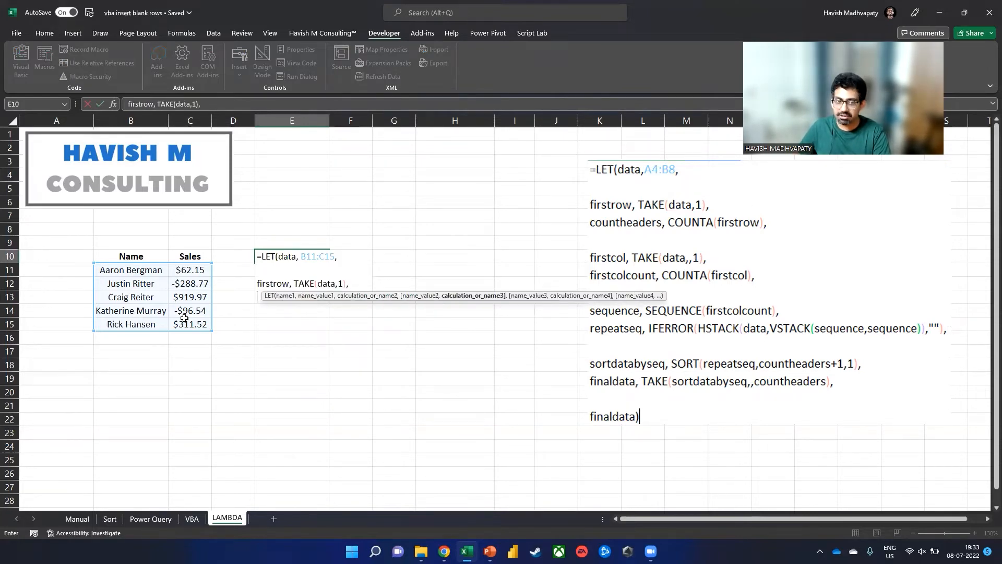
{"action": "type", "text": "firstrow)"}
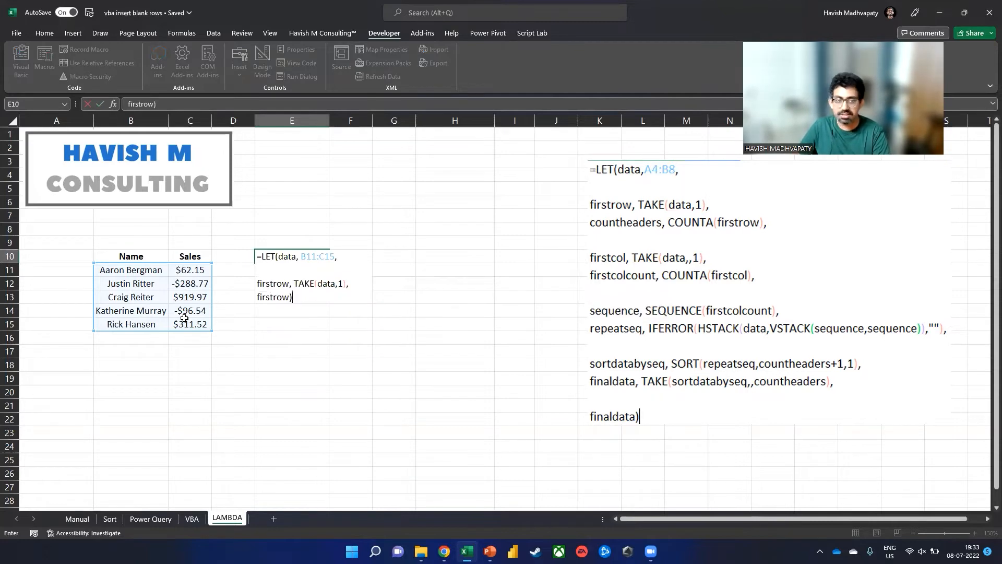
{"action": "key", "text": "ctrl+Return"}
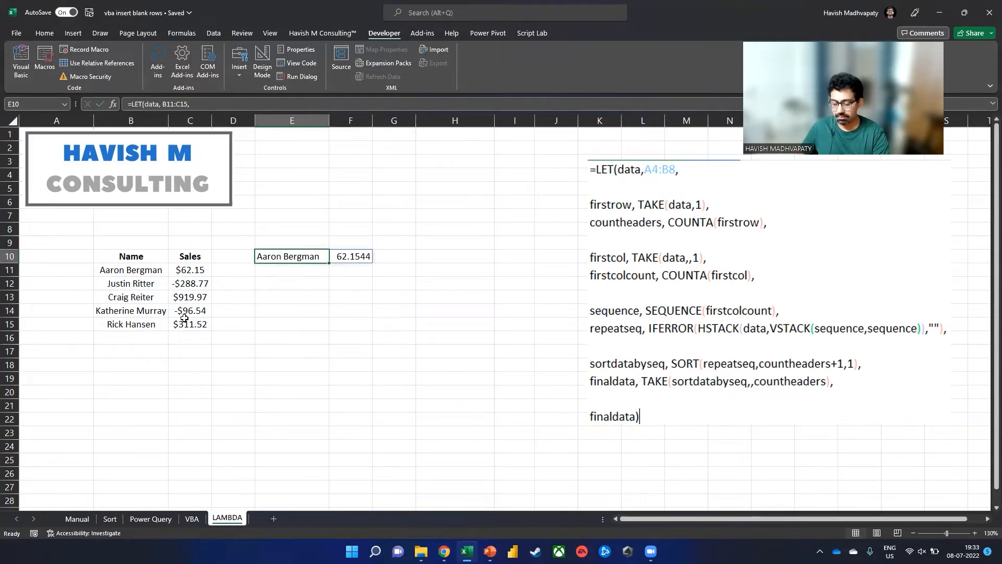
Replace the formula's firstrow output with a countheaders variable defined as COUNTA(firstrow), and return countheaders.
{"action": "key", "text": "F2"}
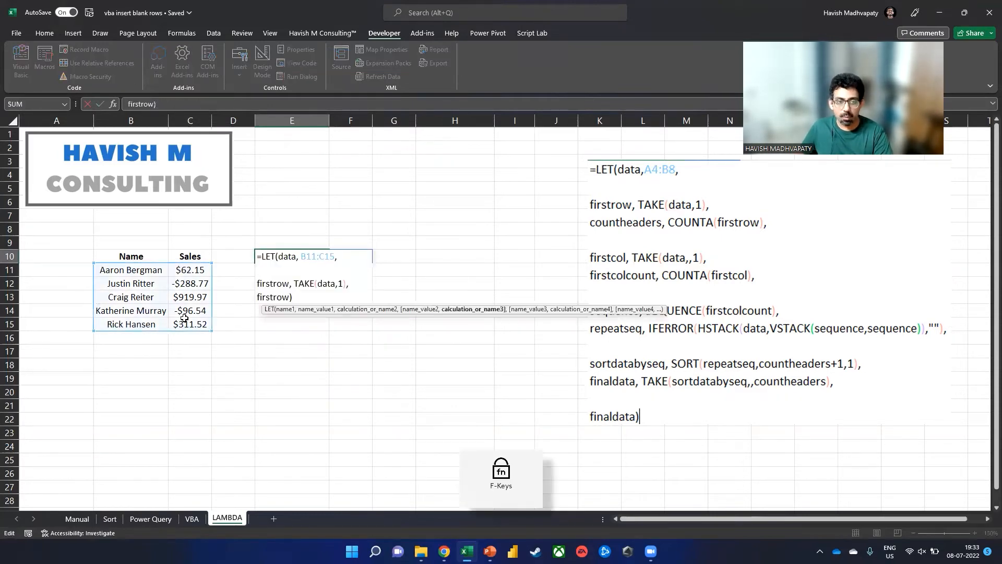
{"action": "key", "text": "Left"}
{"action": "key", "text": "ctrl+shift+Left"}
{"action": "type", "text": "counth"}
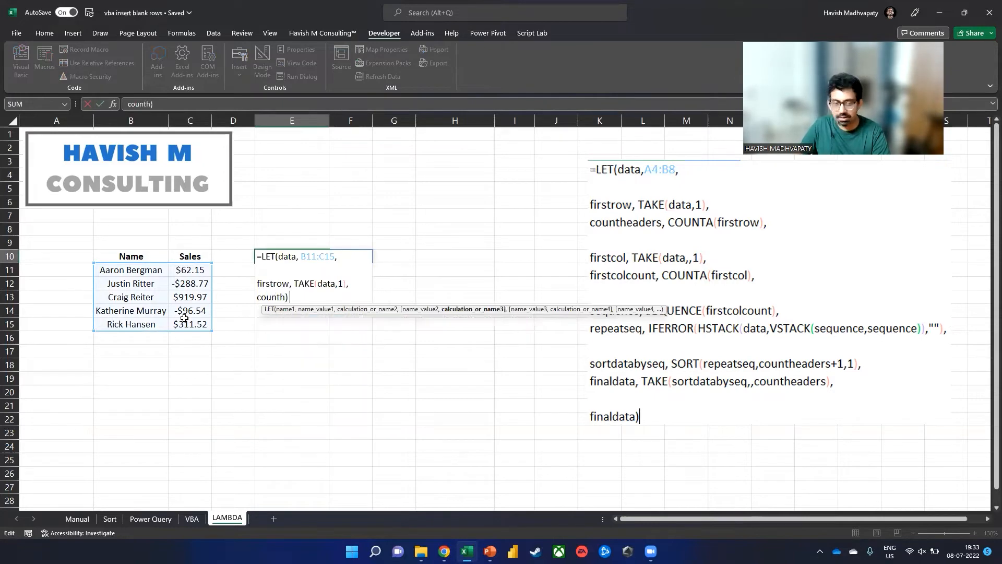
{"action": "type", "text": "eaders"}
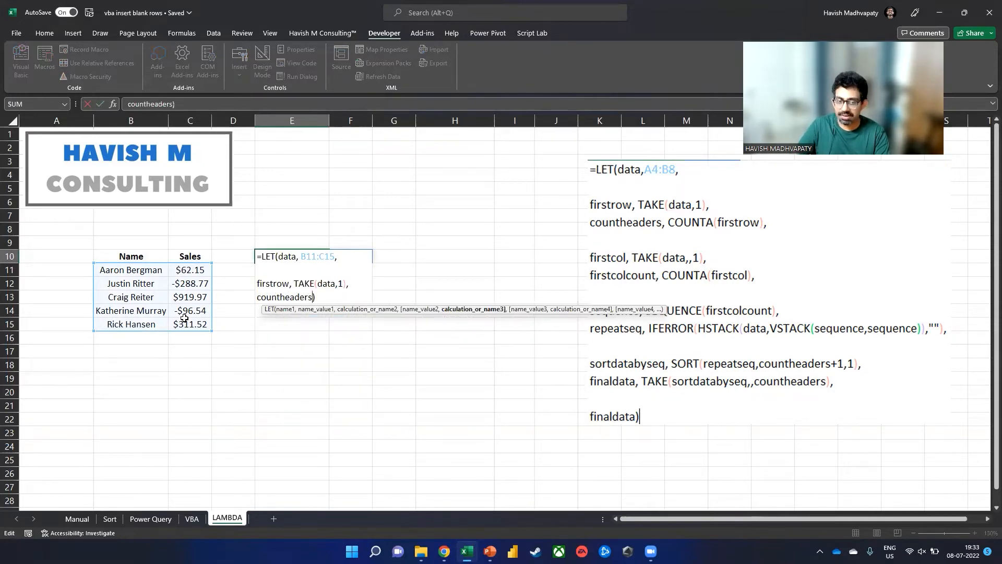
{"action": "type", "text": ", counta"}
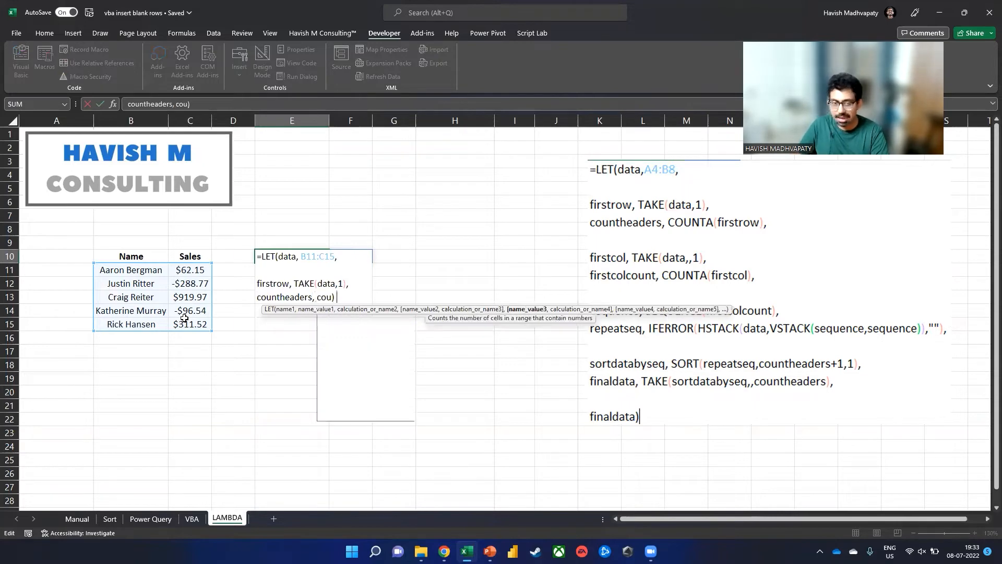
{"action": "key", "text": "Tab"}
{"action": "type", "text": "firstrow)"}
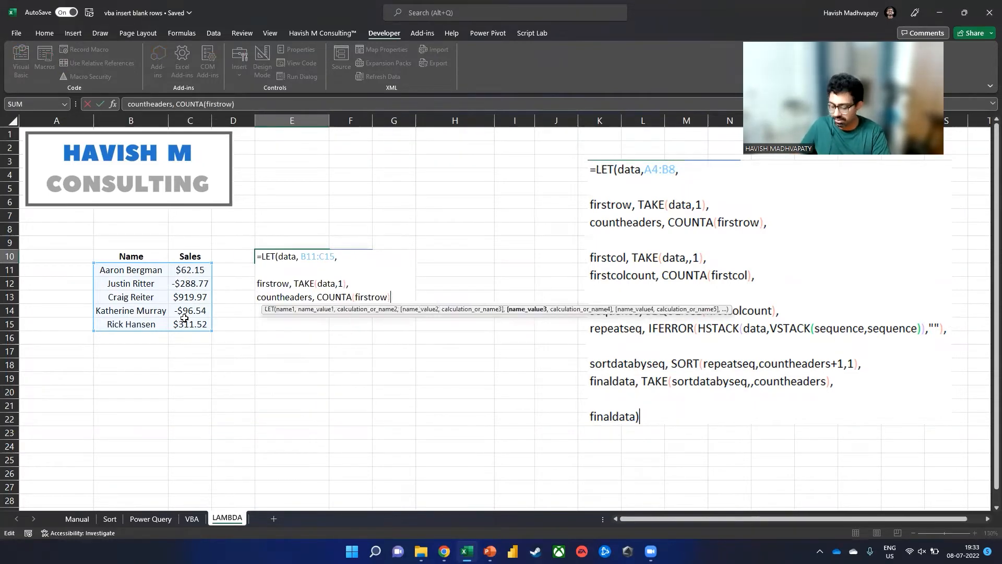
{"action": "type", "text": ","}
{"action": "key", "text": "alt+Return"}
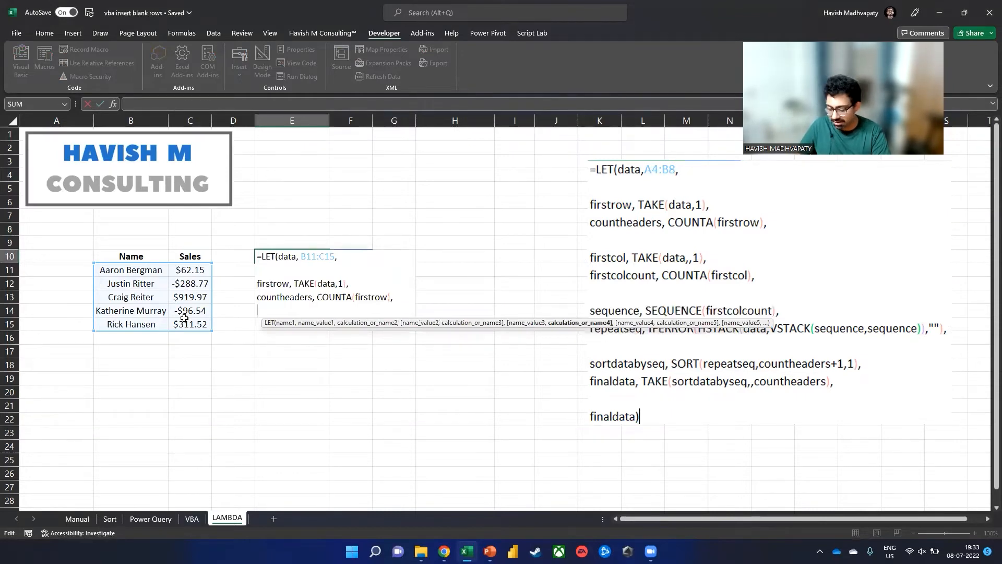
{"action": "type", "text": "co"}
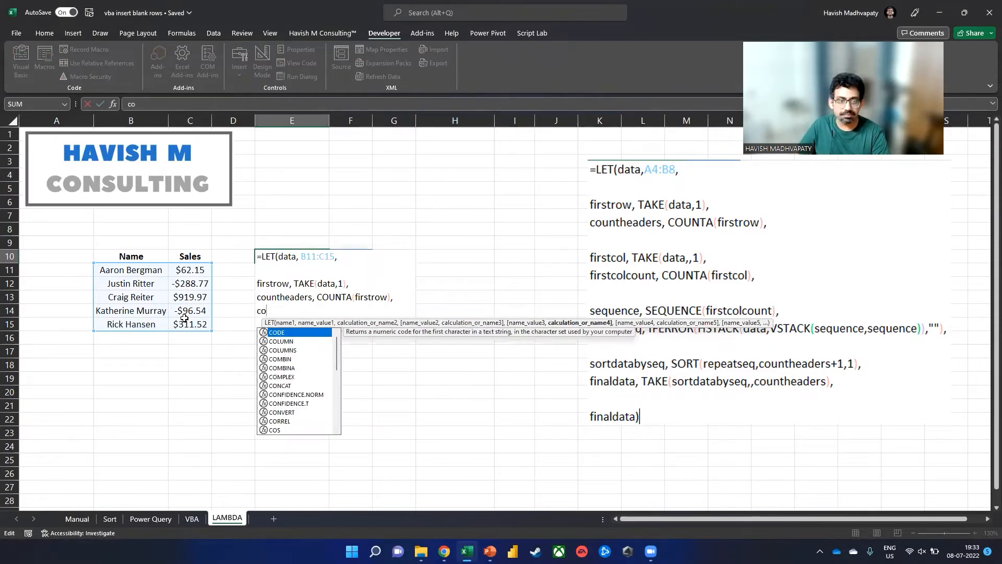
{"action": "type", "text": "untheaders"}
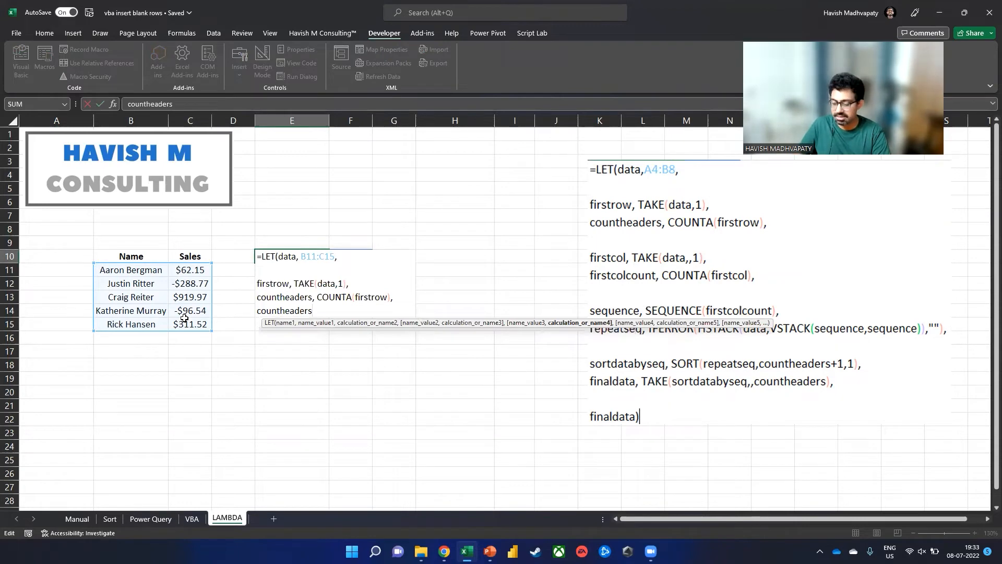
{"action": "key", "text": "Return"}
Remove the countheaders output from the end of the E10 formula and leave an empty line before the closing parenthesis.
{"action": "key", "text": "Up"}
{"action": "key", "text": "F2"}
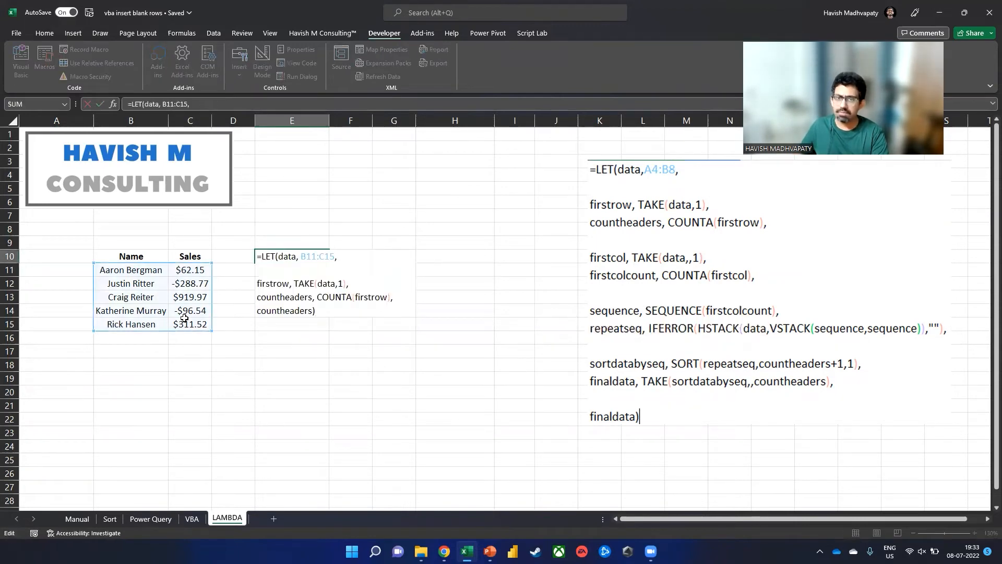
{"action": "key", "text": "Left"}
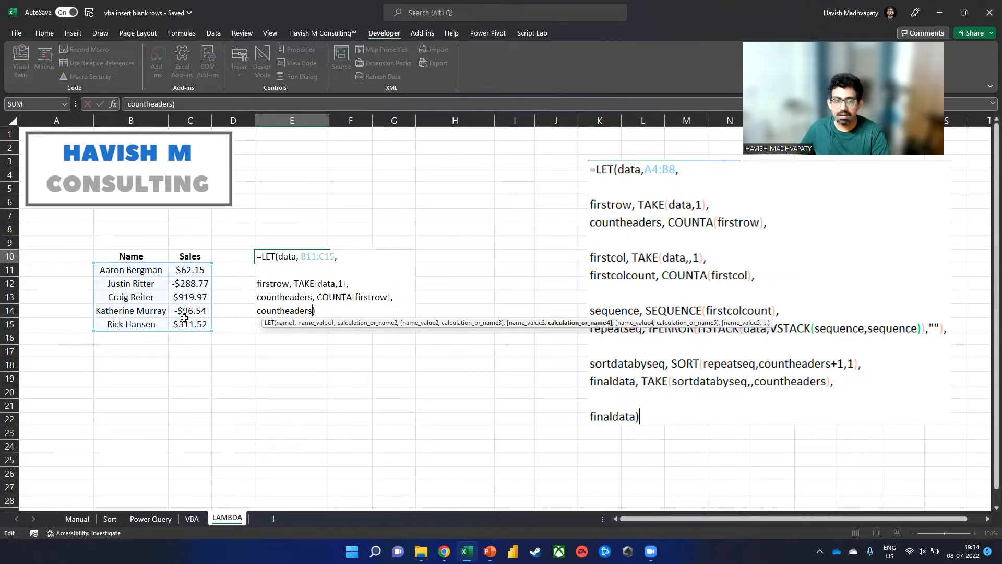
{"action": "key", "text": "ctrl+shift+Left"}
{"action": "key", "text": "BackSpace"}
{"action": "key", "text": "alt+Return"}
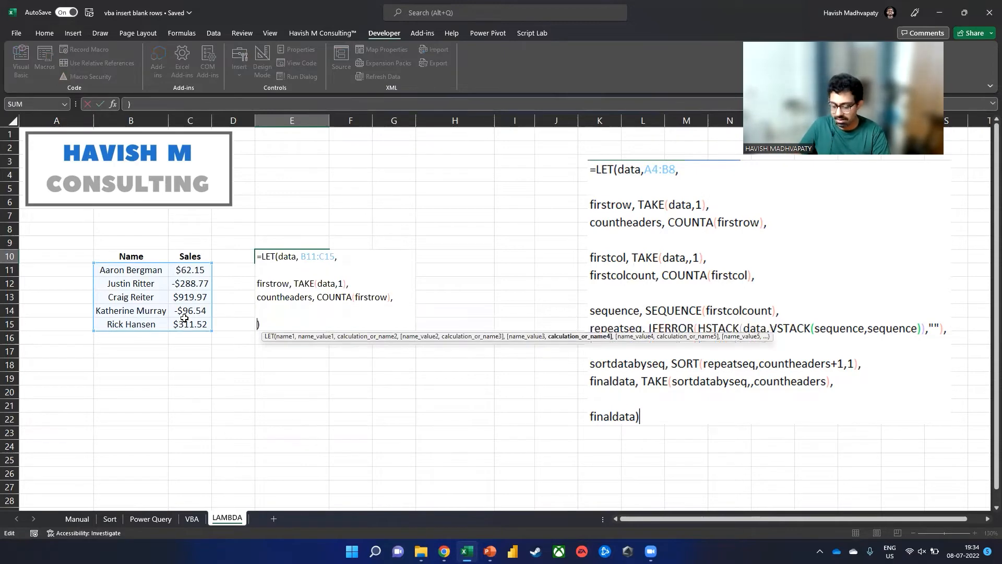
Define firstcol as TAKE(data,,1) in the LET formula and return firstcol as the result.
{"action": "type", "text": "first"}
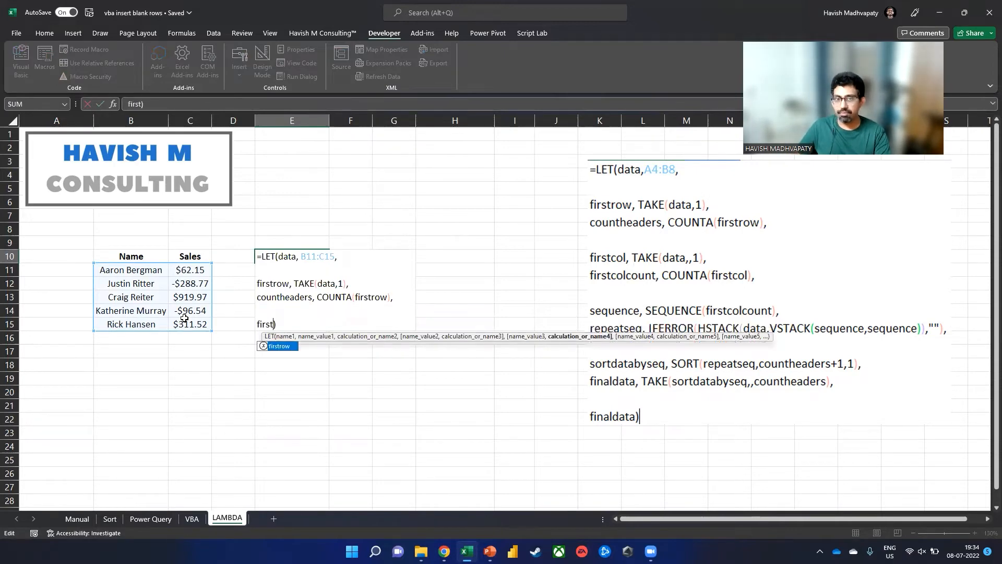
{"action": "type", "text": "col"}
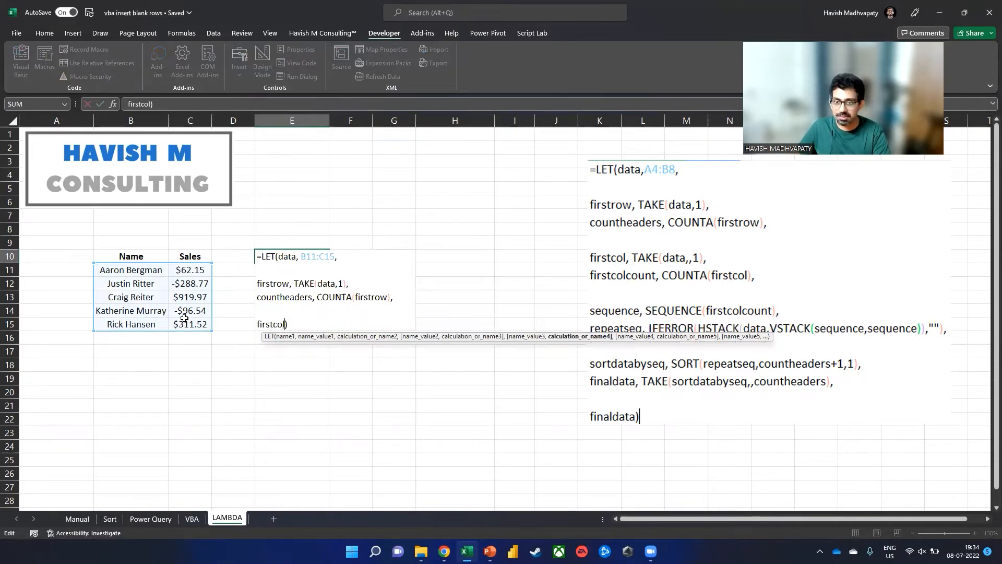
{"action": "type", "text": ", take("}
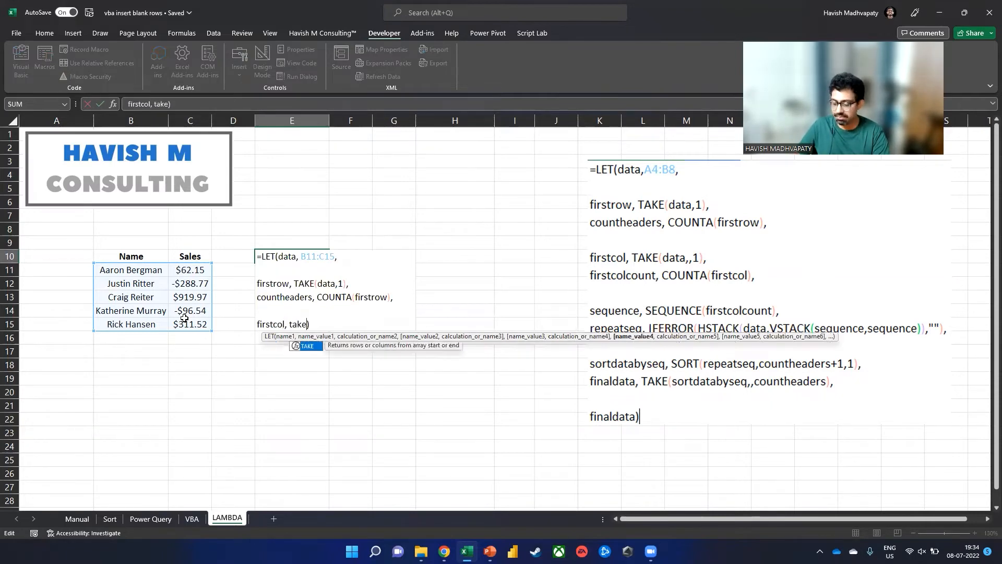
{"action": "type", "text": "data"}
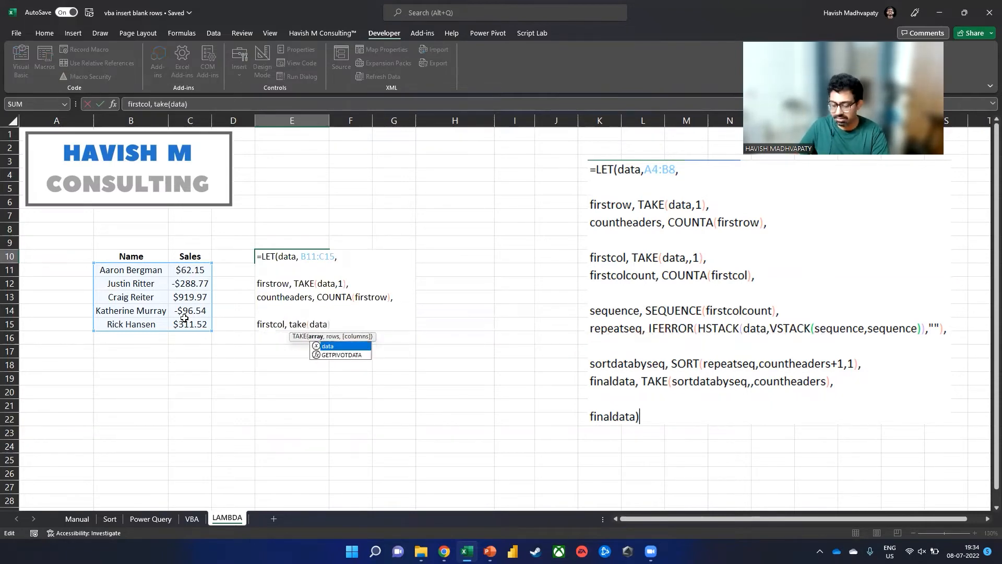
{"action": "type", "text": ",,1"}
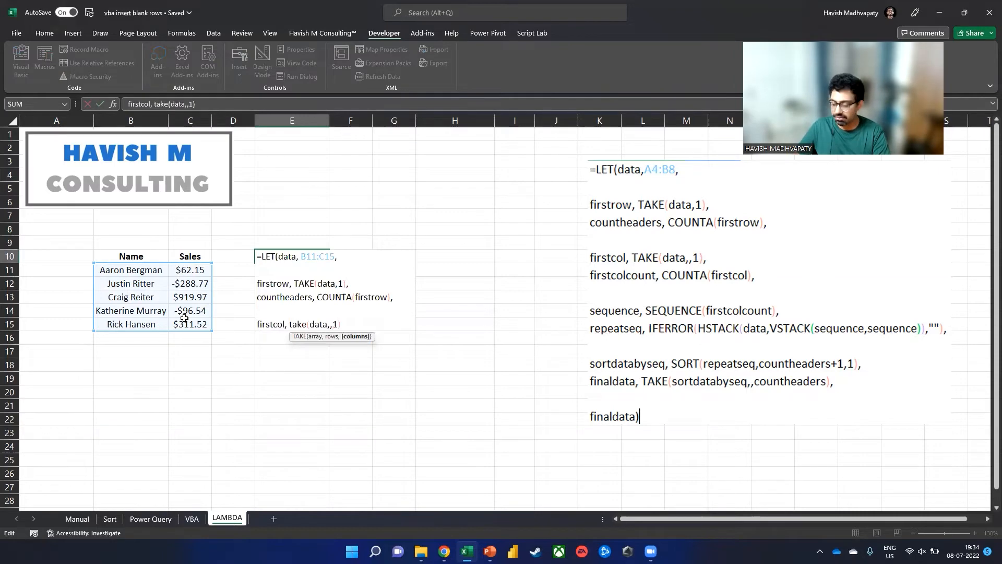
{"action": "type", "text": "),"}
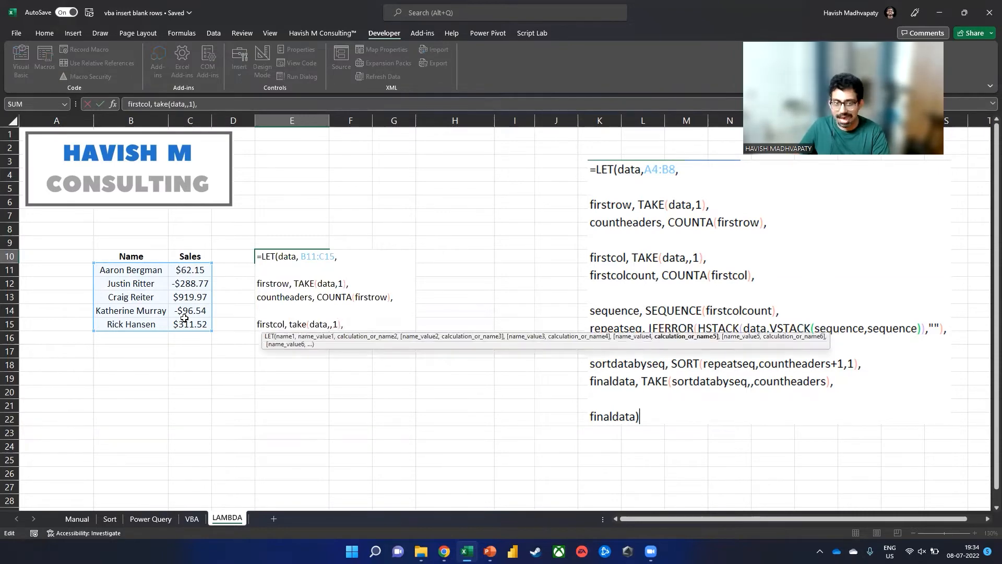
{"action": "key", "text": "alt+Return"}
{"action": "type", "text": "firstcol"}
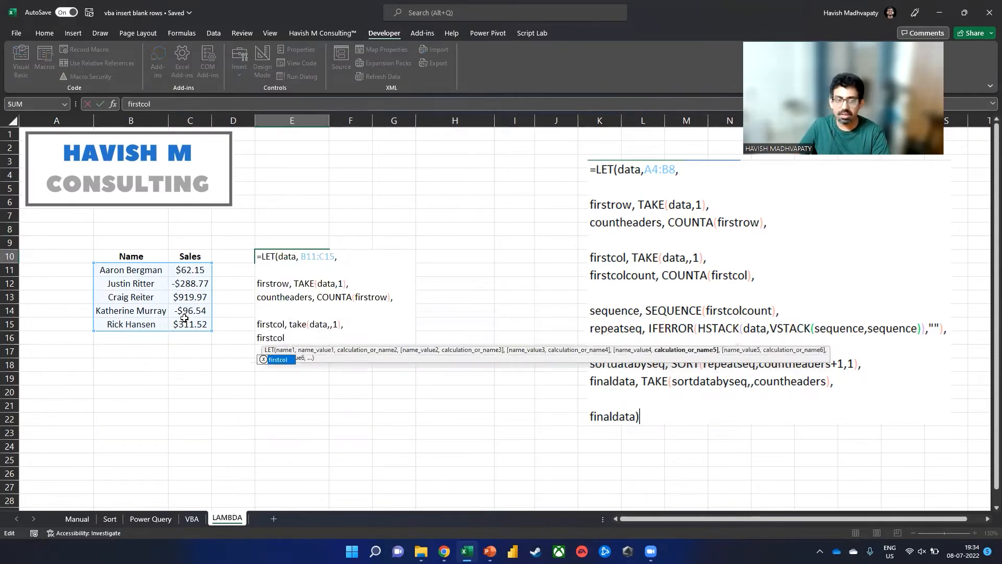
{"action": "key", "text": "Return"}
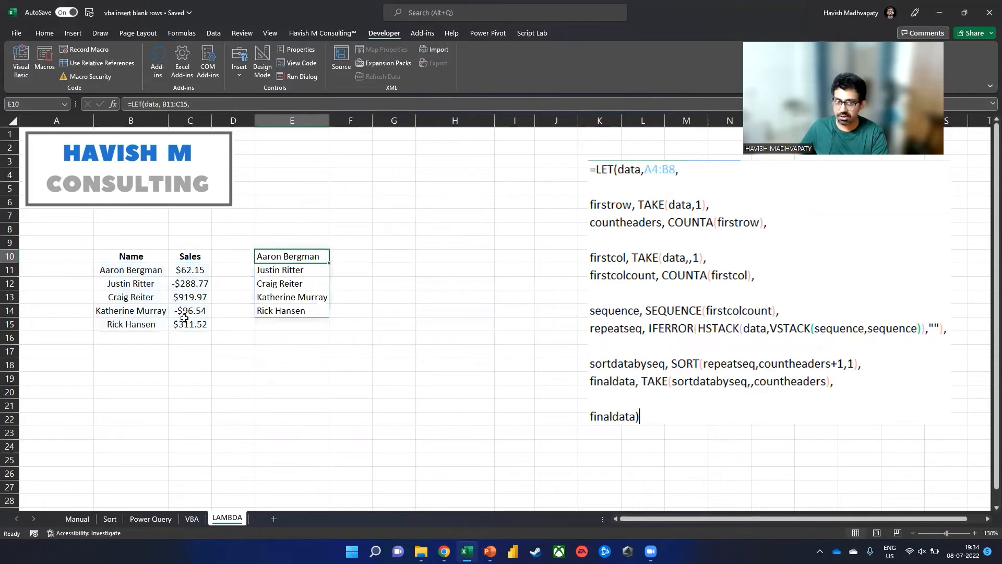
Replace the E10 formula's firstcol output with a firstcolcount variable defined as COUNTA(firstcol).
{"action": "key", "text": "F2"}
{"action": "key", "text": "Up"}
{"action": "key", "text": "Down"}
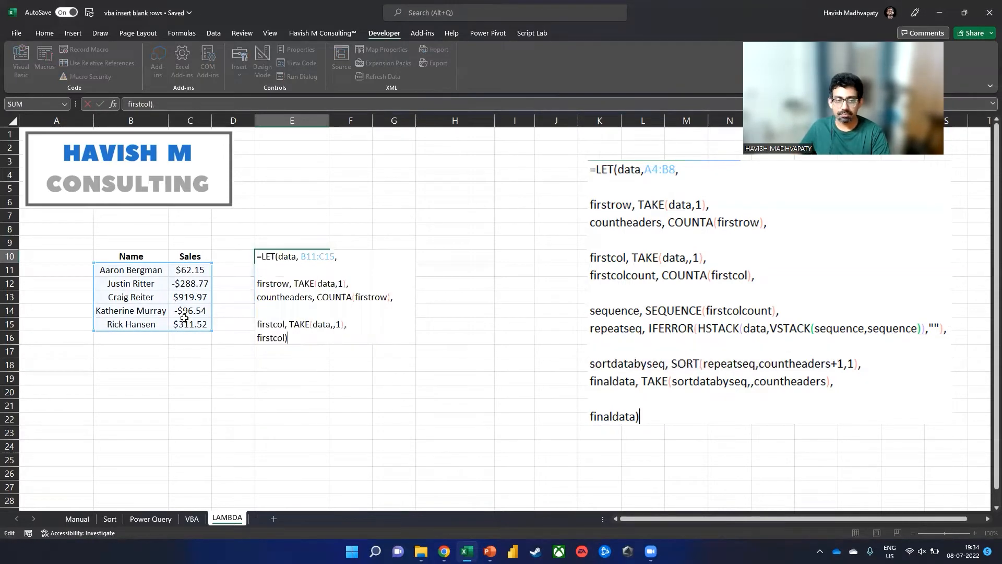
{"action": "key", "text": "Left"}
{"action": "key", "text": "ctrl+shift+Left"}
{"action": "key", "text": "BackSpace"}
{"action": "type", "text": "firstco"}
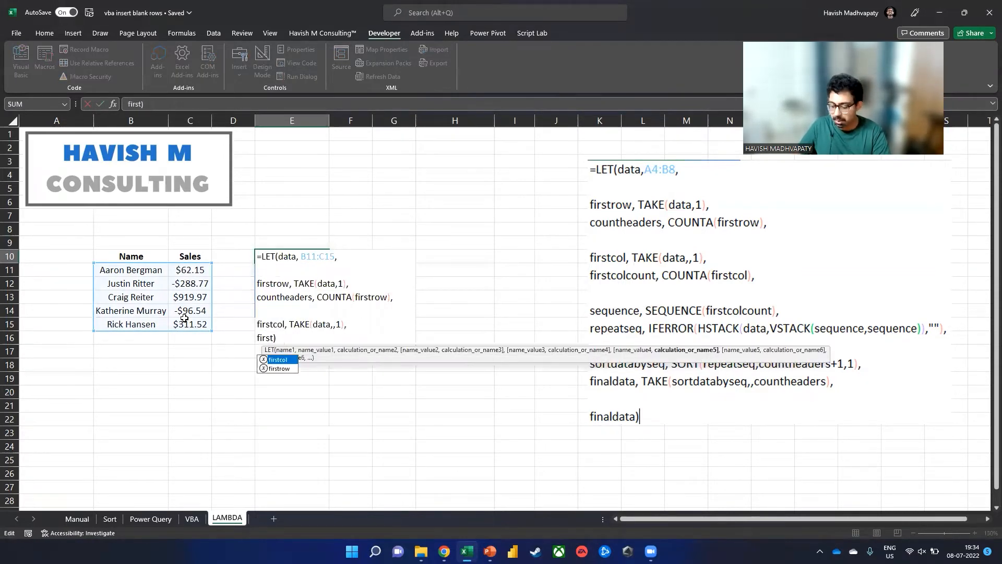
{"action": "type", "text": "lcount"}
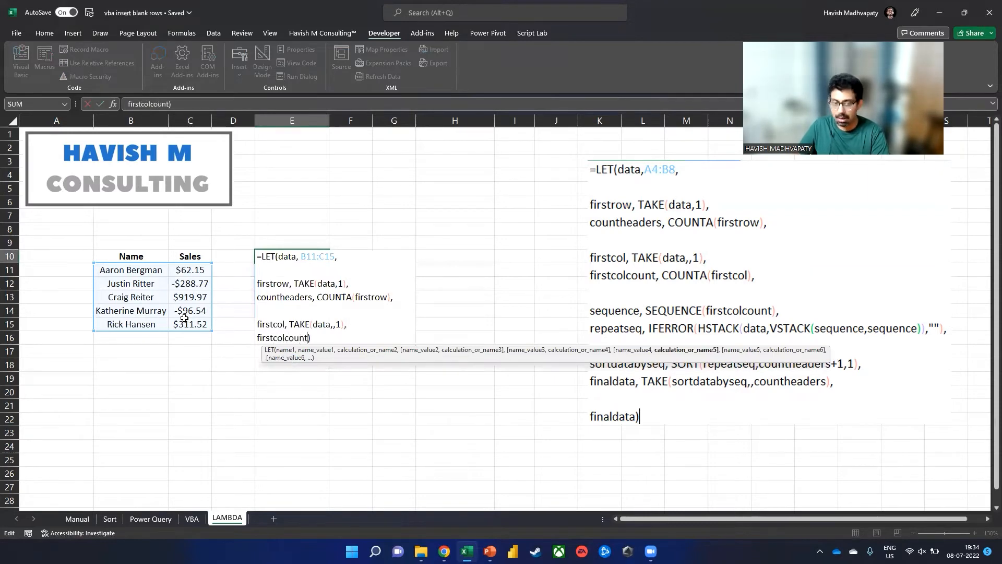
{"action": "type", "text": ", count"}
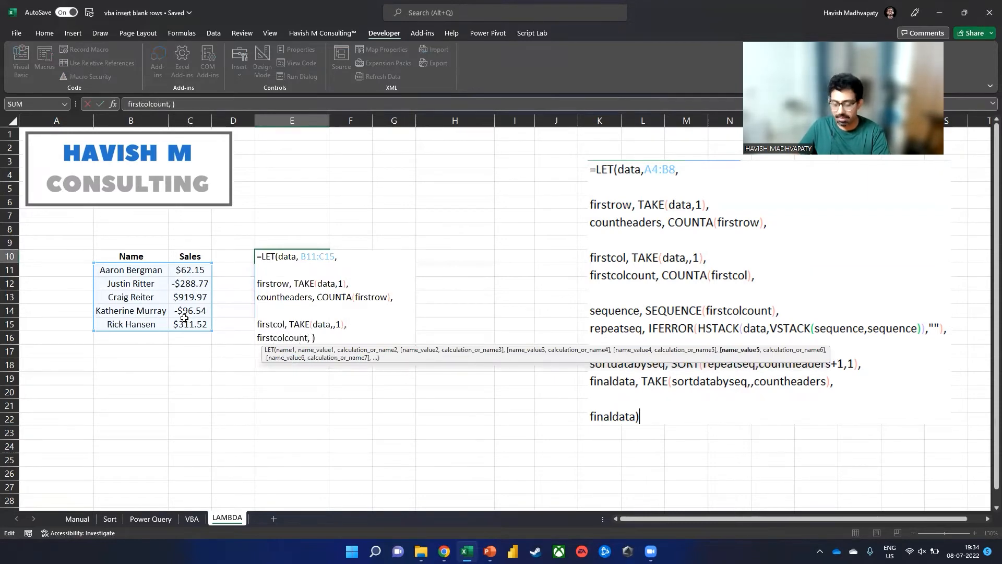
{"action": "key", "text": "Down"}
{"action": "key", "text": "Tab"}
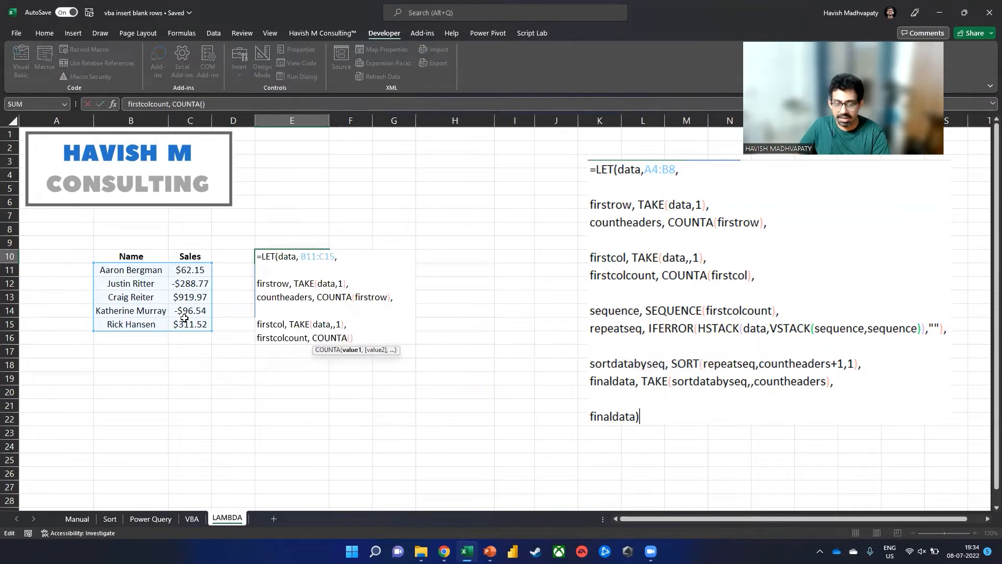
{"action": "type", "text": "first"}
{"action": "key", "text": "Tab"}
{"action": "type", "text": ")"}
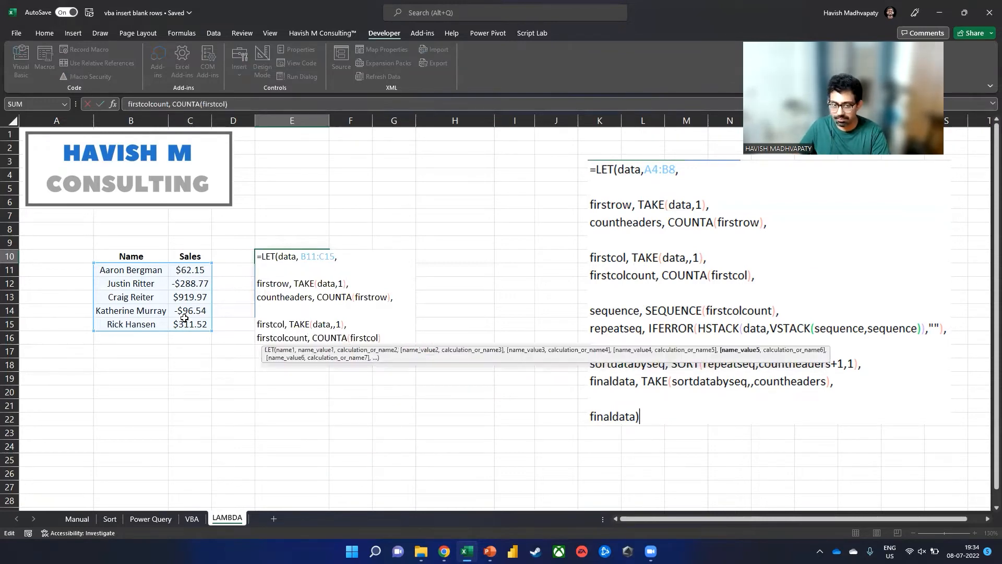
Leave an empty line after the firstcolcount definition and return firstcolcount as the LET formula's result.
{"action": "type", "text": ","}
{"action": "key", "text": "alt+Return"}
{"action": "key", "text": "alt+Return"}
{"action": "type", "text": "firstcolcount)"}
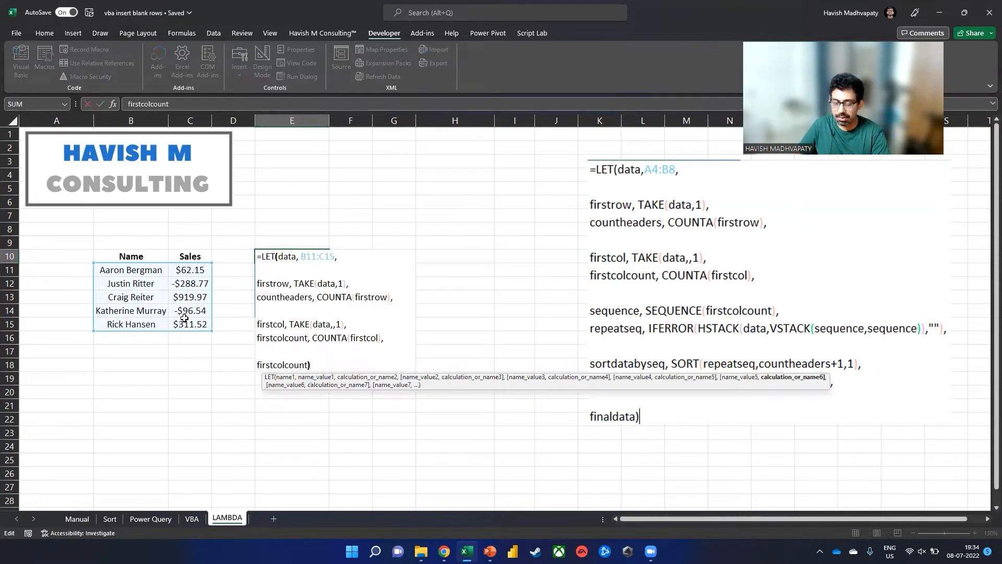
{"action": "key", "text": "Return"}
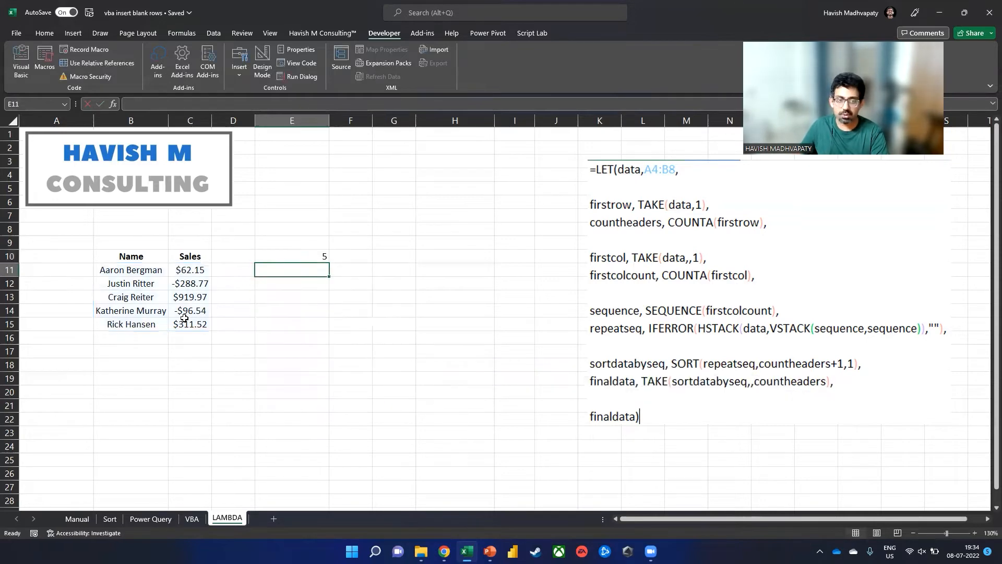
Remove the firstcolcount output from the end of the E10 formula, keeping the closing parenthesis.
{"action": "key", "text": "Up"}
{"action": "key", "text": "F2"}
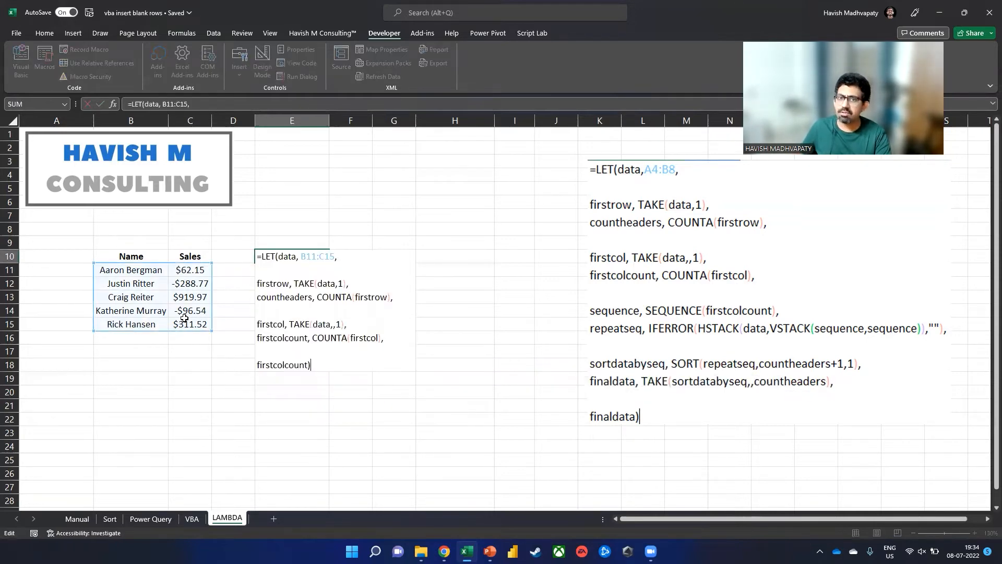
{"action": "key", "text": "Left"}
{"action": "key", "text": "shift+Home"}
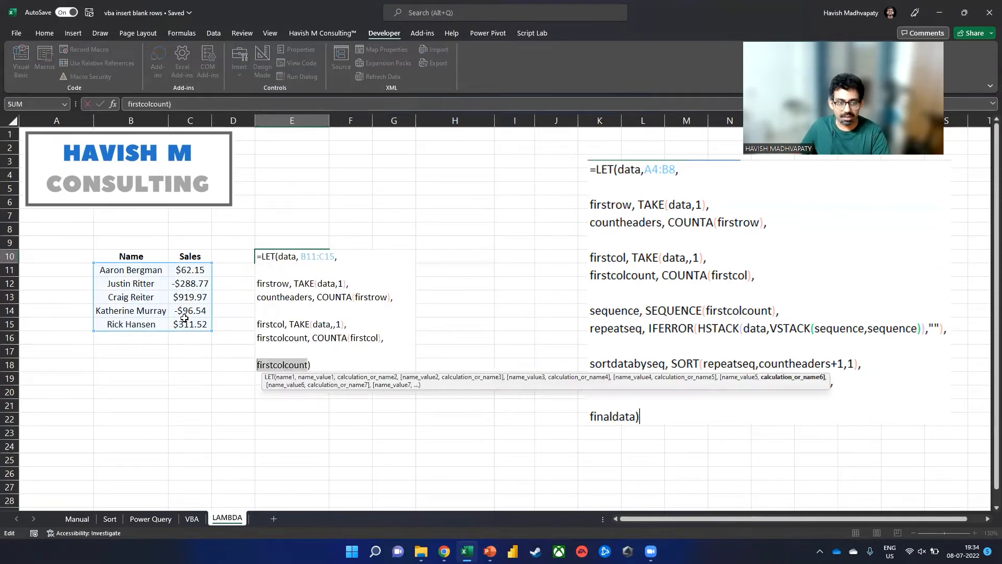
{"action": "key", "text": "BackSpace"}
{"action": "type", "text": "seq"}
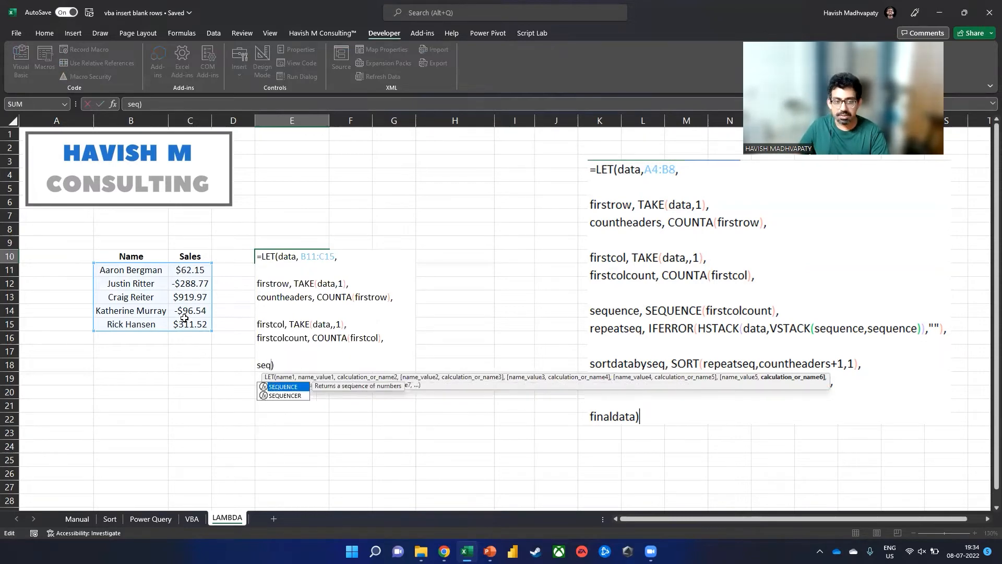
{"action": "key", "text": "Tab"}
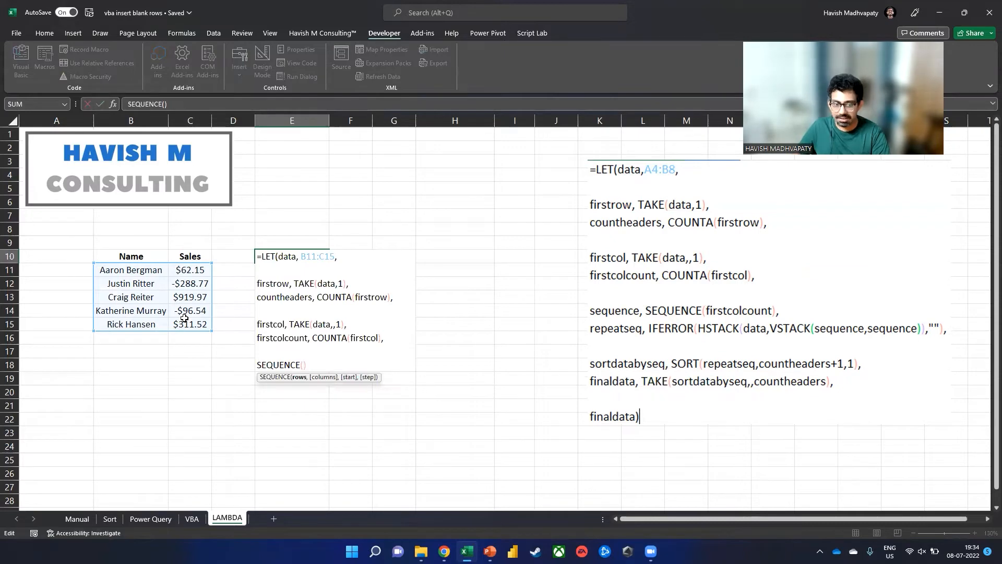
{"action": "key", "text": "BackSpace"}
{"action": "key", "text": "shift+Home"}
Define a variable named sequence as SEQUENCE(firstcolcount) on the last line of the LET formula.
{"action": "key", "text": "Caps_Lock"}
{"action": "type", "text": "se"}
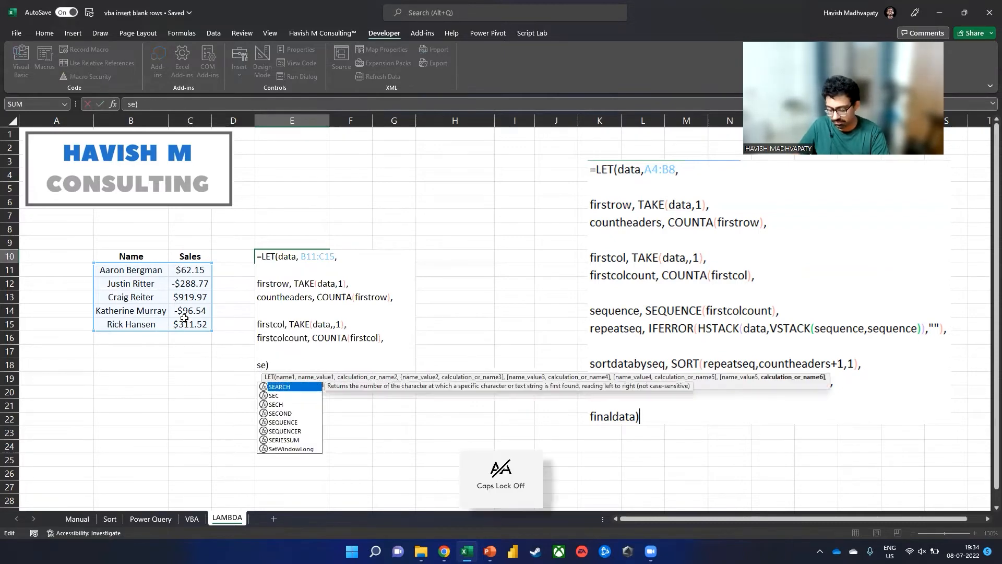
{"action": "type", "text": "quence, sequen"}
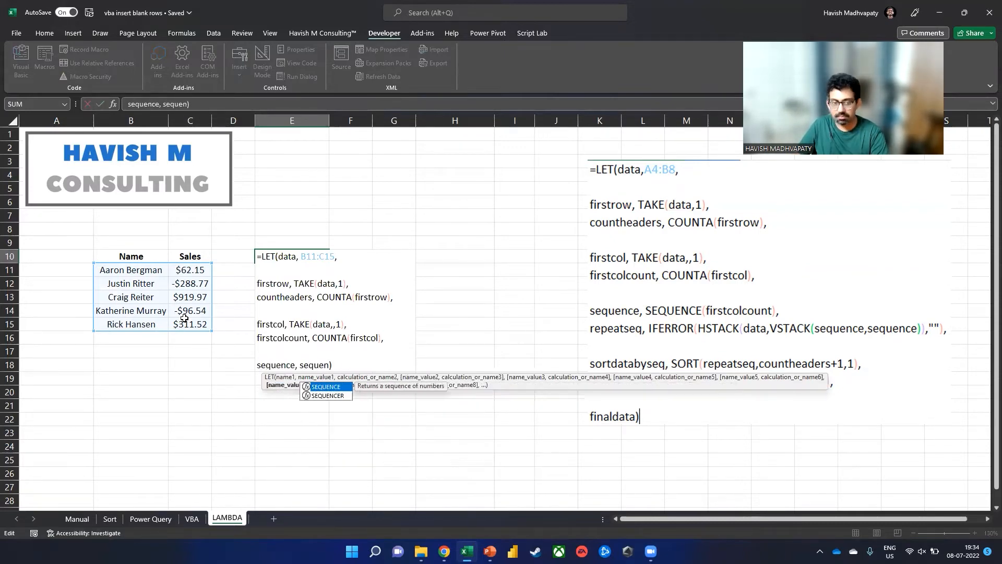
{"action": "type", "text": "ce(first"}
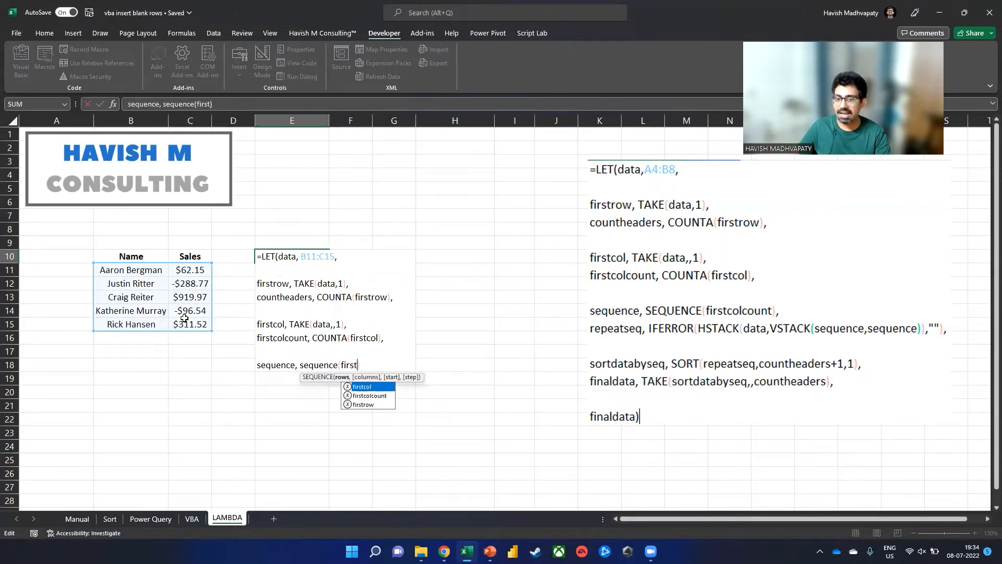
{"action": "type", "text": "colcount"}
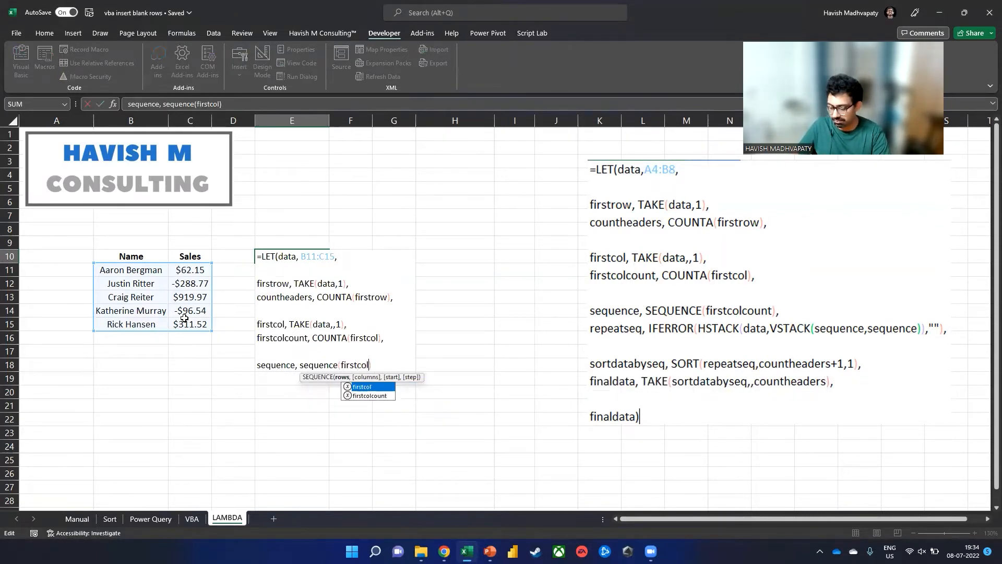
{"action": "key", "text": "Right"}
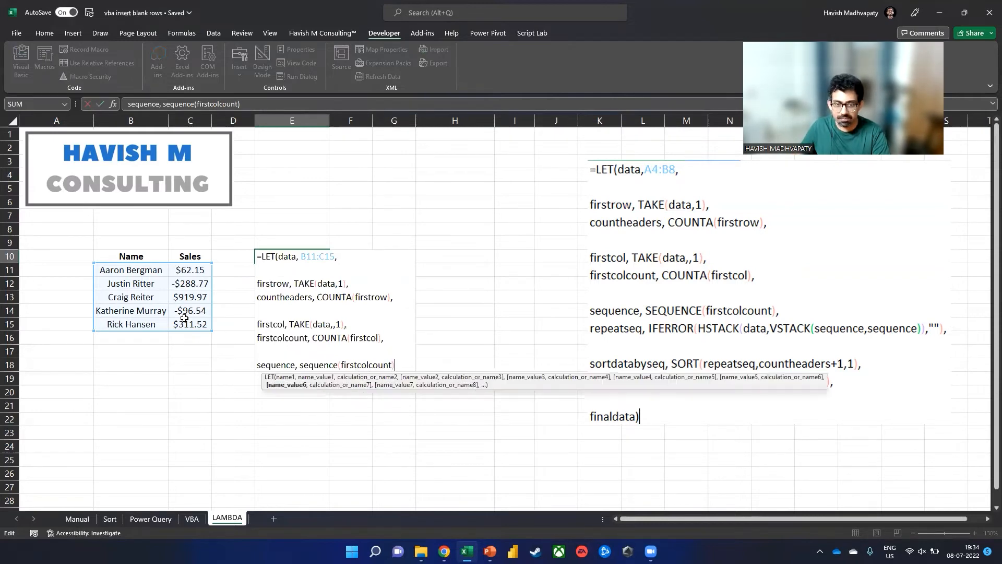
Return sequence as the LET formula's result on a new line.
{"action": "type", "text": ","}
{"action": "key", "text": "alt+Return"}
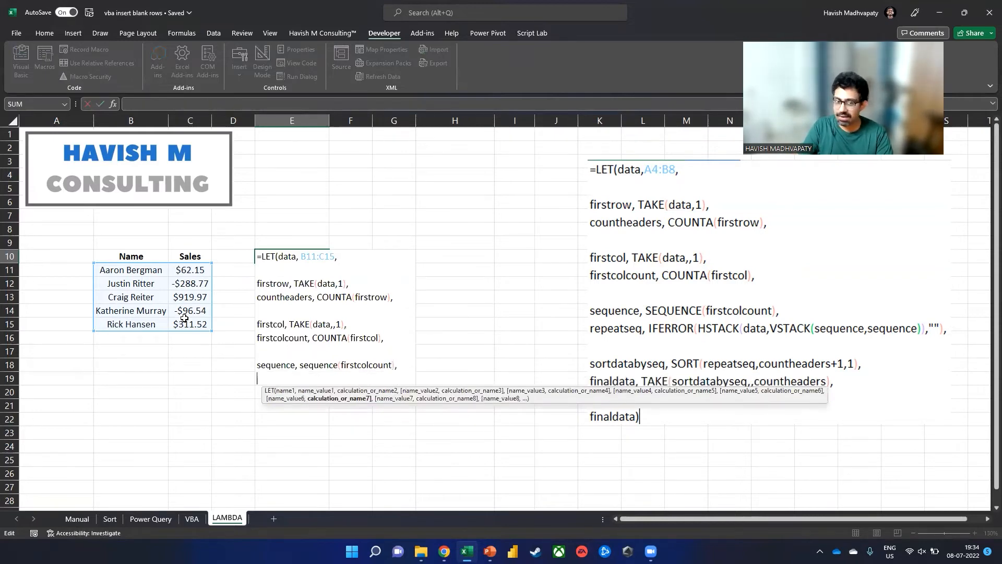
{"action": "type", "text": "sequence"}
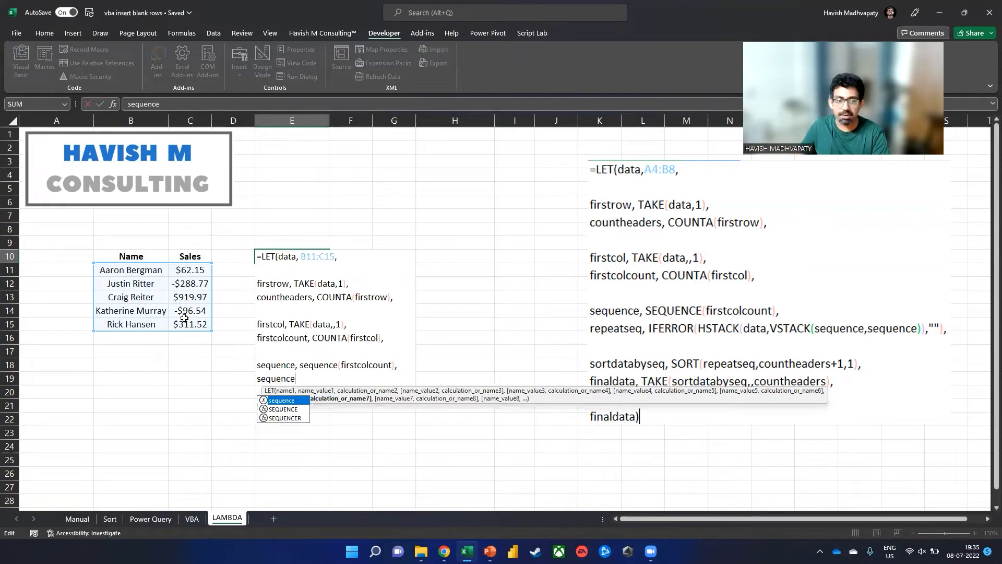
{"action": "key", "text": "Escape"}
{"action": "key", "text": "Return"}
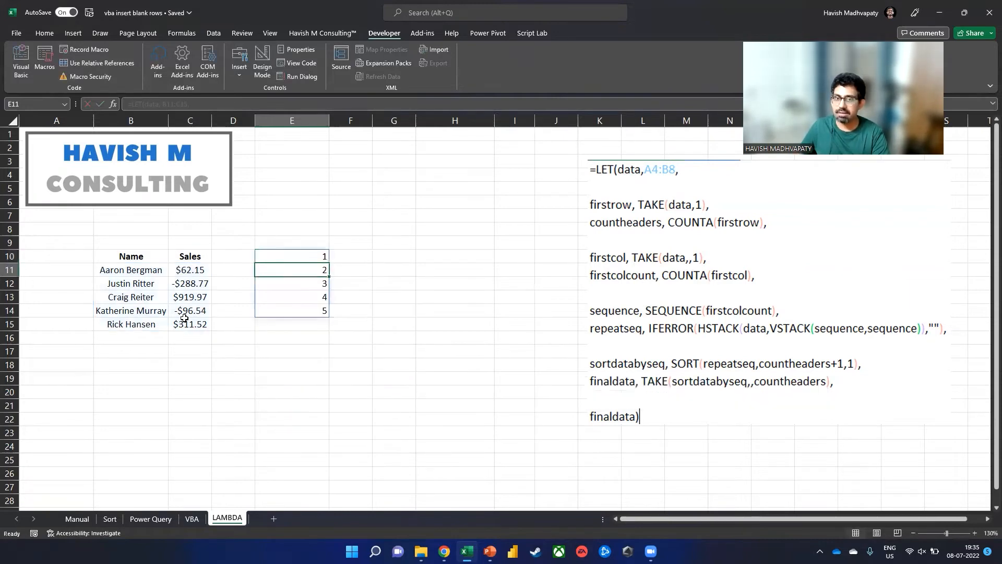
Replace the E10 formula's sequence output with a repeatsequence variable defined as VSTACK(sequence,sequence).
{"action": "key", "text": "Up"}
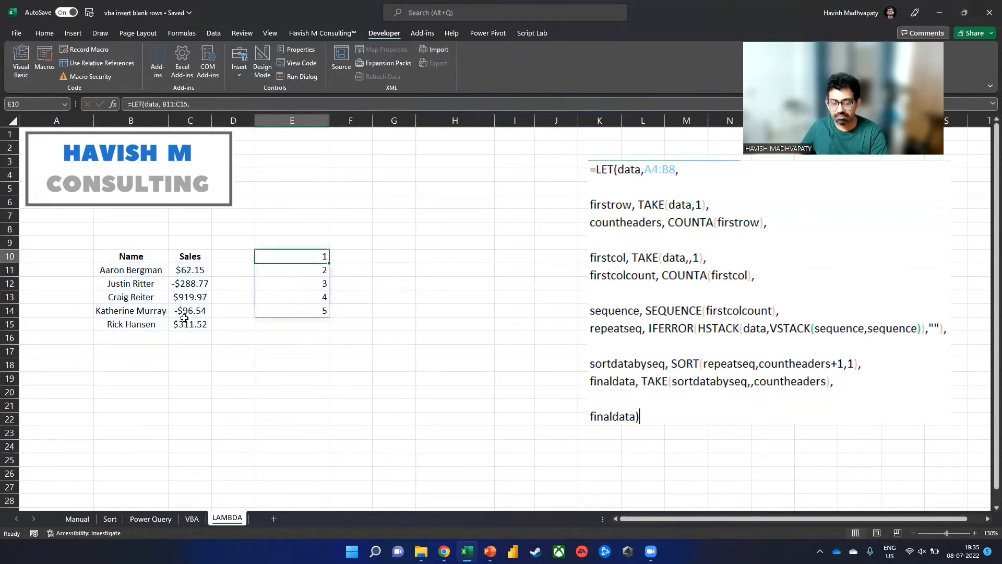
{"action": "key", "text": "F2"}
{"action": "key", "text": "Left"}
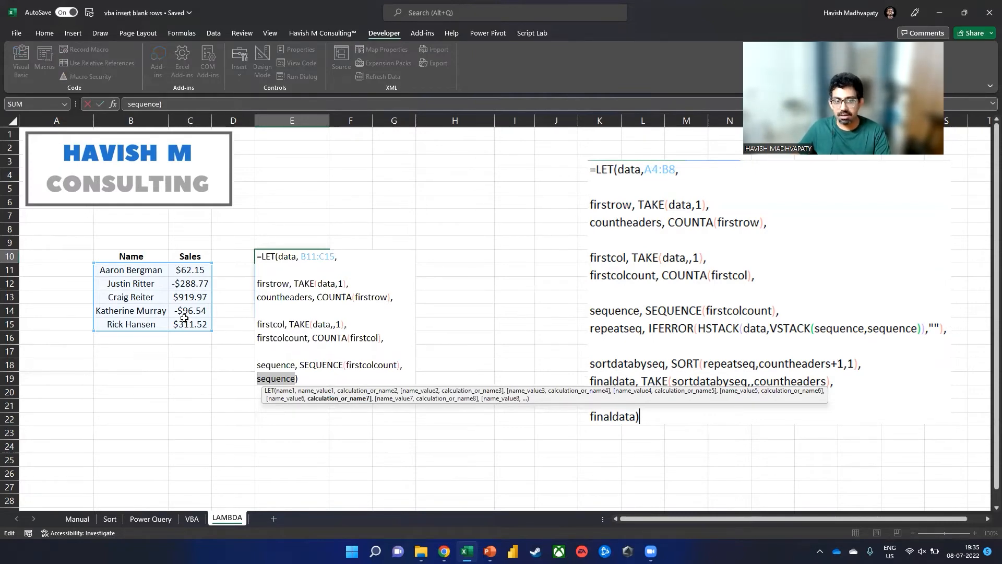
{"action": "key", "text": "Left"}
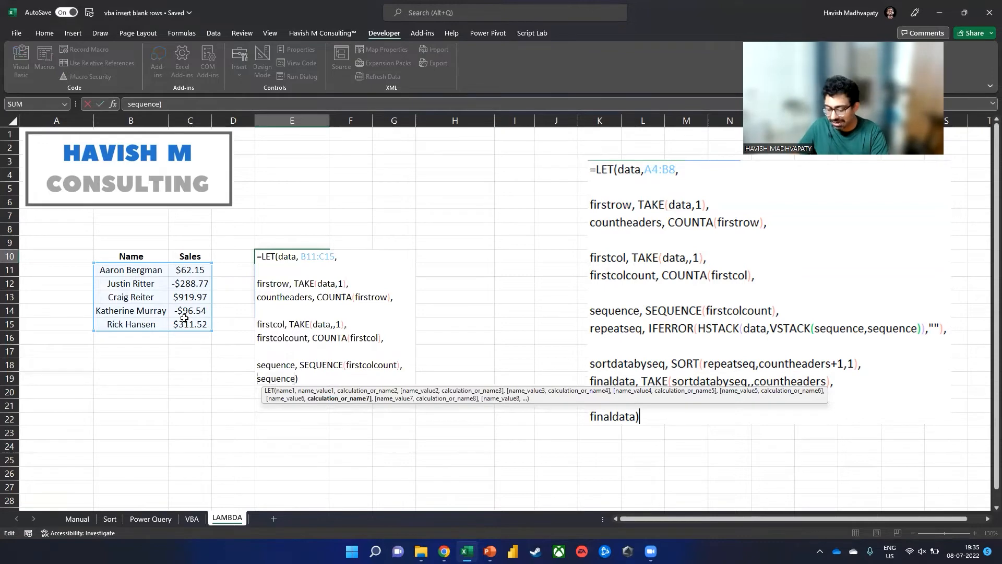
{"action": "type", "text": "repeatsequence"}
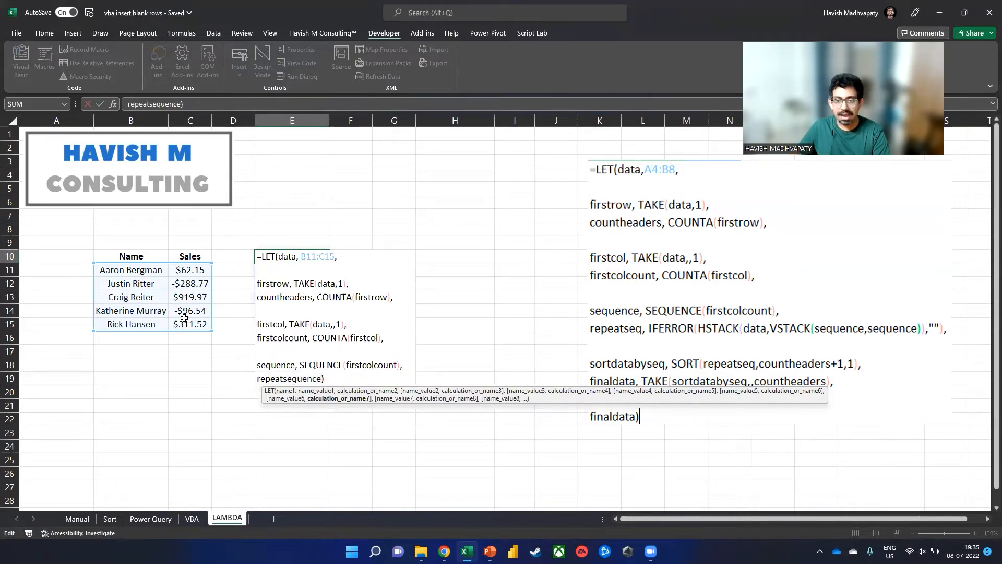
{"action": "type", "text": ", "}
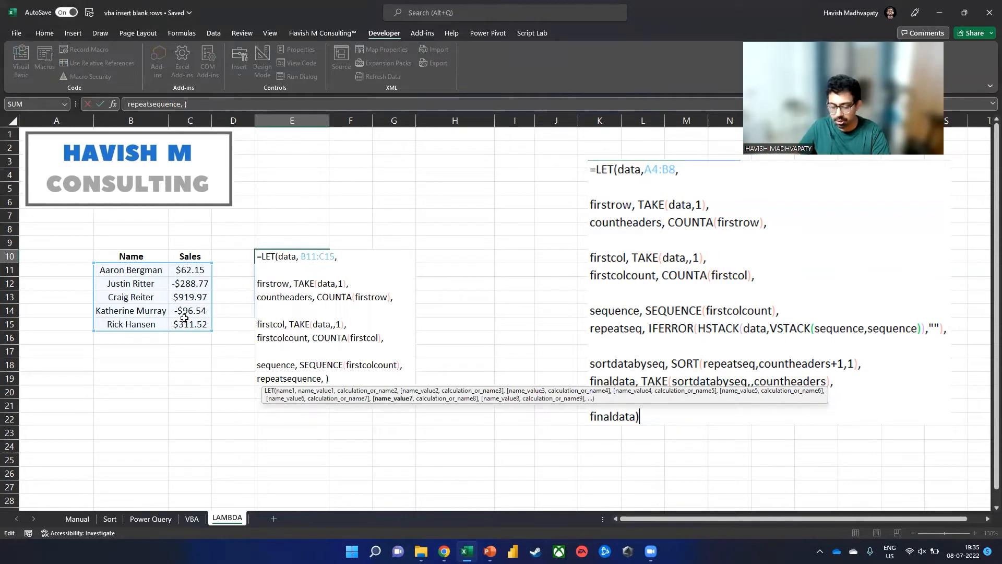
{"action": "type", "text": "VSTACK("}
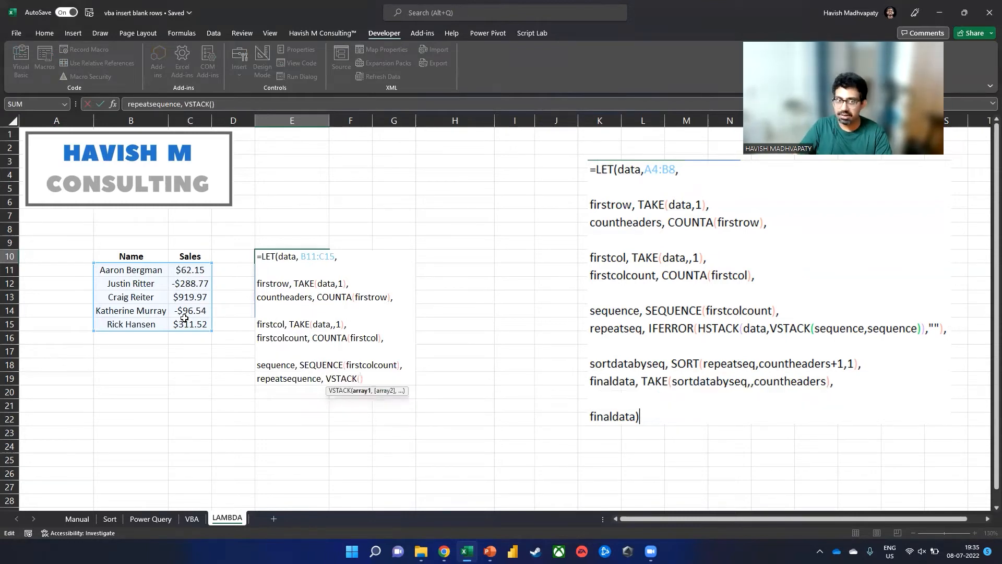
{"action": "type", "text": "sequence,"}
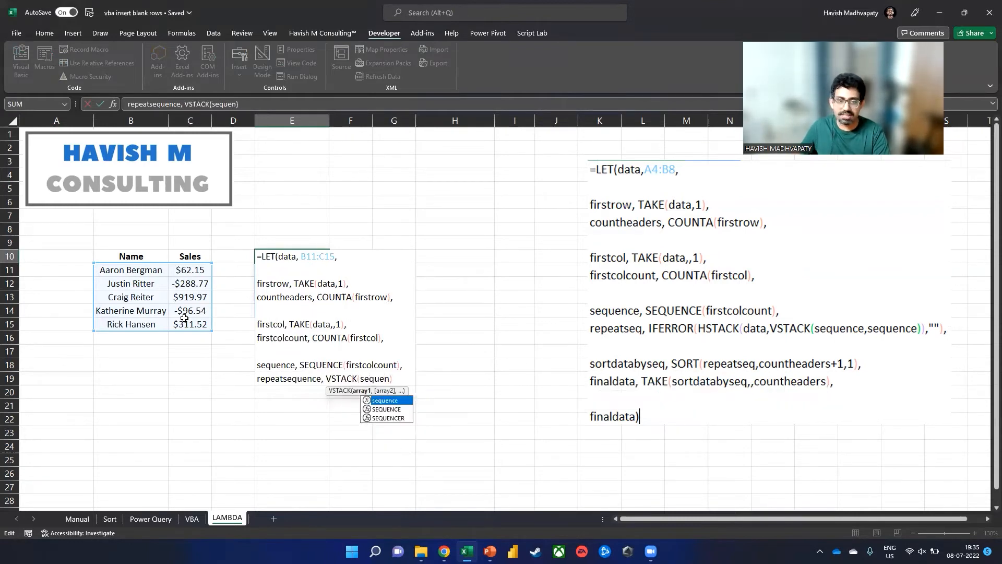
{"action": "type", "text": "sequence"}
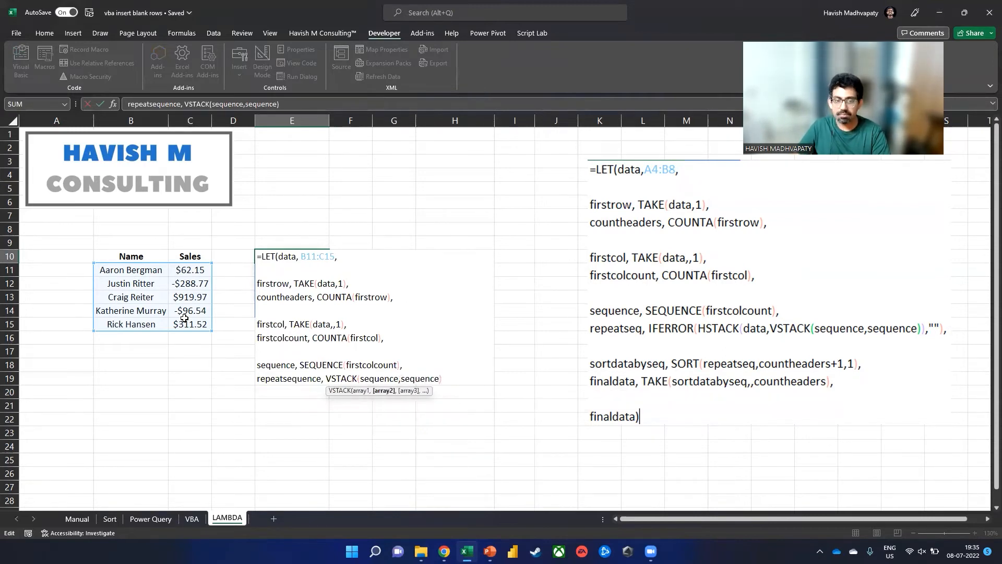
{"action": "type", "text": ")"}
{"action": "key", "text": "Return"}
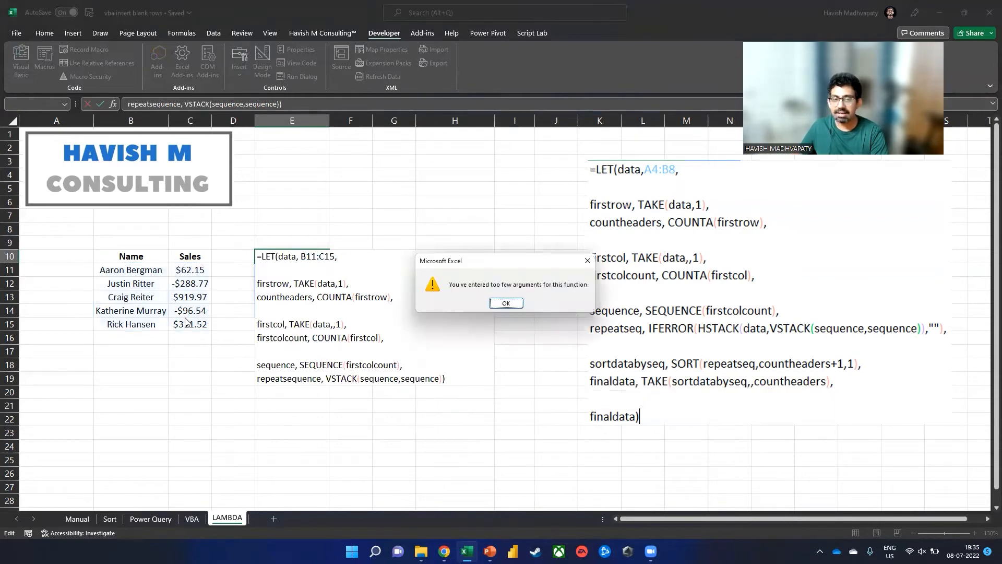
{"action": "key", "text": "Return"}
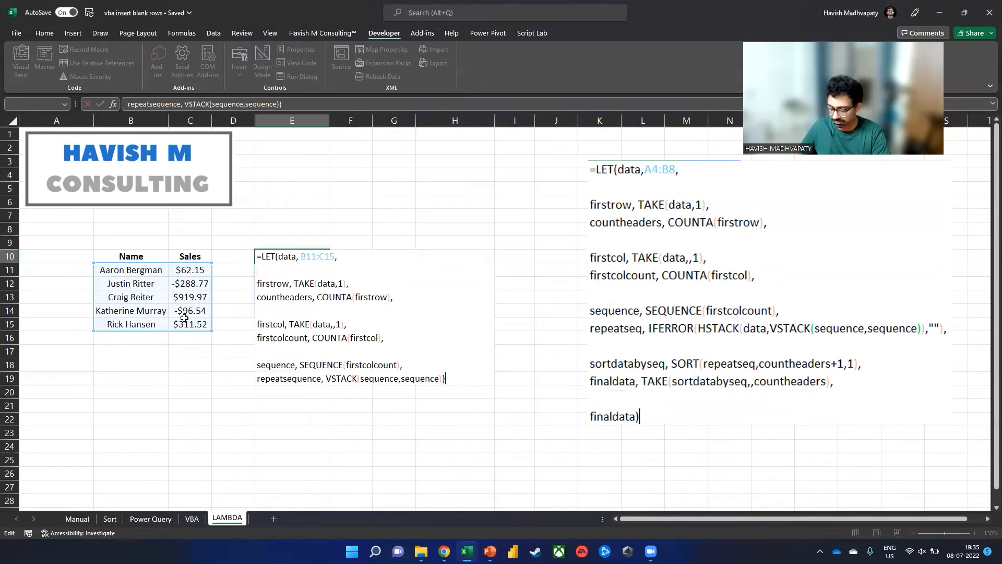
Add repeatsequence as the LET formula's returned result, separated from the definitions by an empty line.
{"action": "key", "text": "Left"}
{"action": "type", "text": ","}
{"action": "key", "text": "alt+Return"}
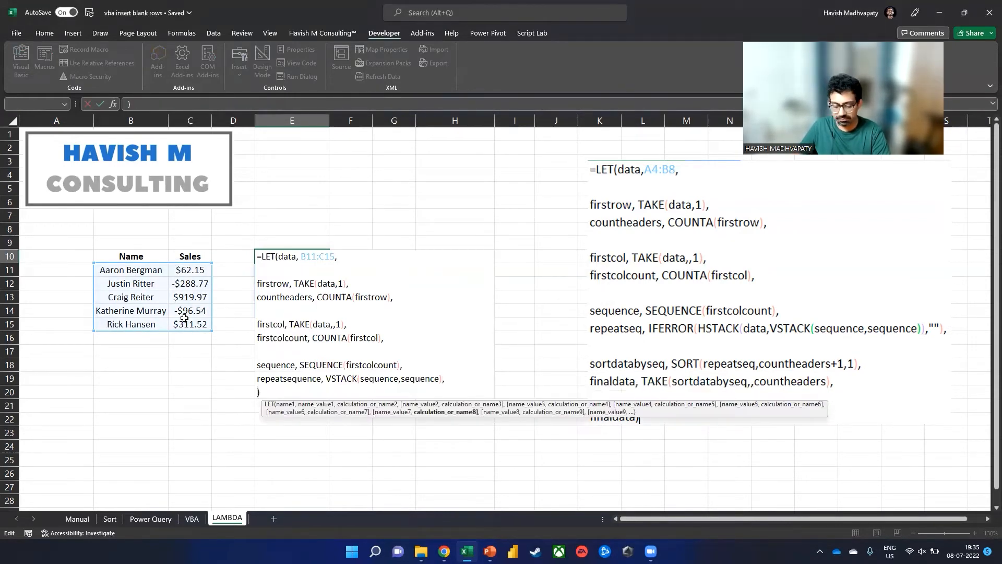
{"action": "type", "text": "repeatsequence"}
{"action": "key", "text": "Return"}
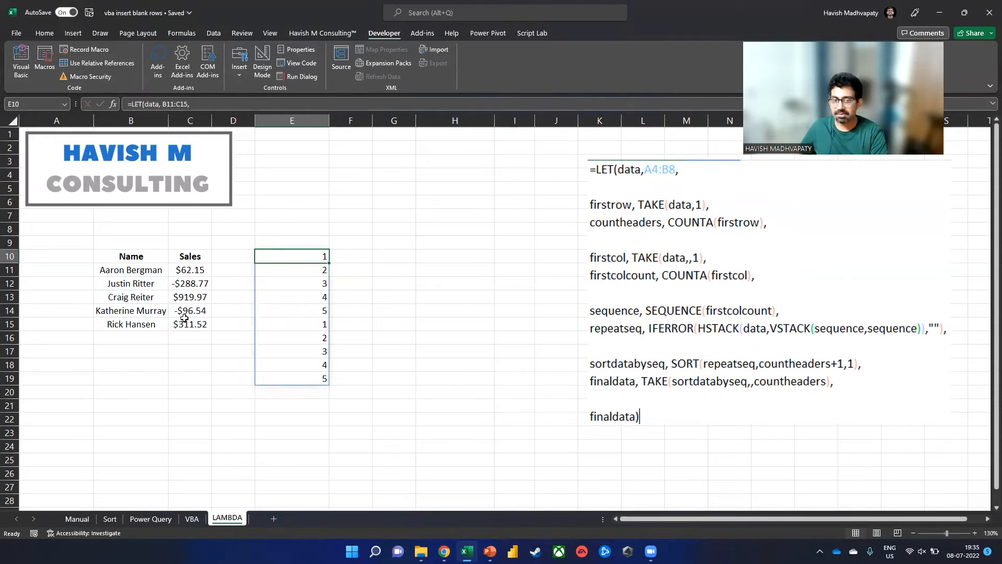
Insert HSTACK(data, before VSTACK(sequence,sequence) in the E10 formula's repeatsequence definition and try to commit the formula.
{"action": "double_click", "coordinate": [292, 256]}
{"action": "left_click", "coordinate": [279, 376]}
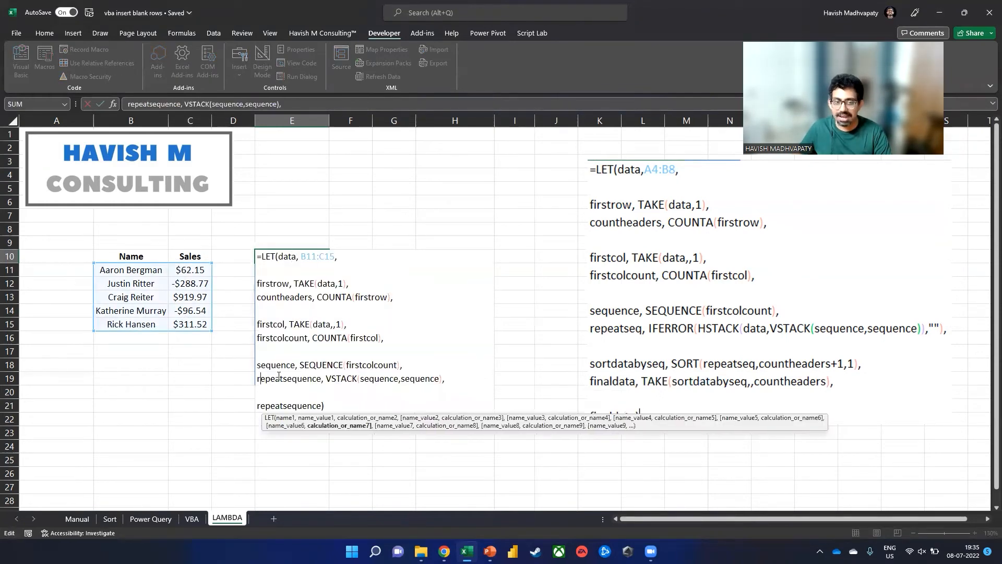
{"action": "left_click", "coordinate": [325, 378]}
{"action": "type", "text": "HSTACK(d"}
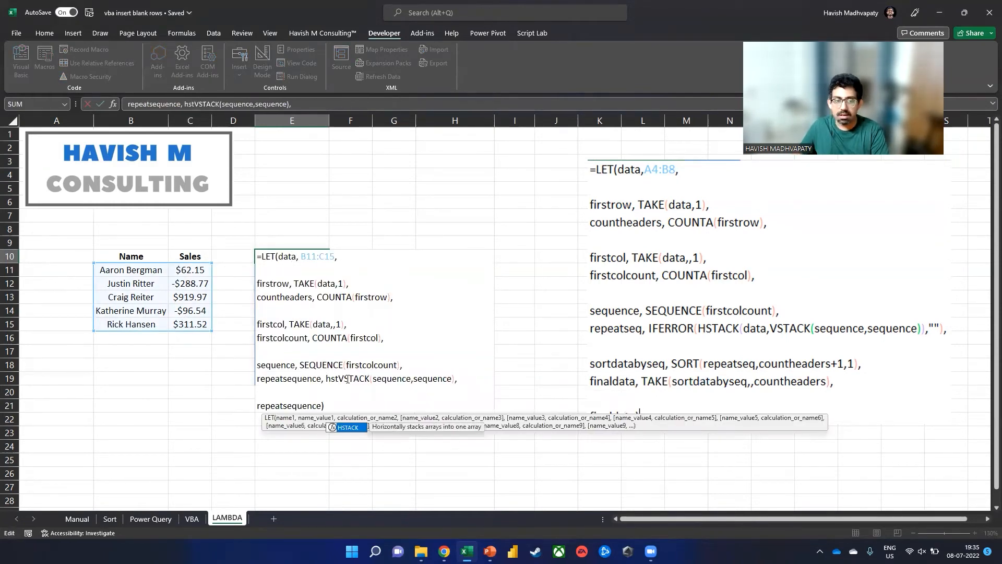
{"action": "type", "text": "ata,"}
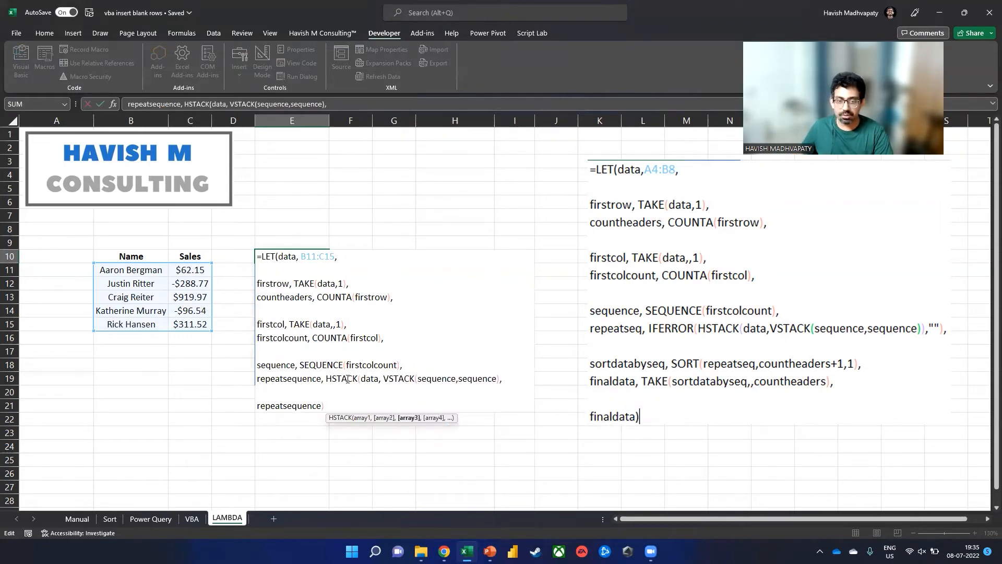
{"action": "key", "text": "Down"}
{"action": "key", "text": "Down"}
{"action": "key", "text": "shift+Home"}
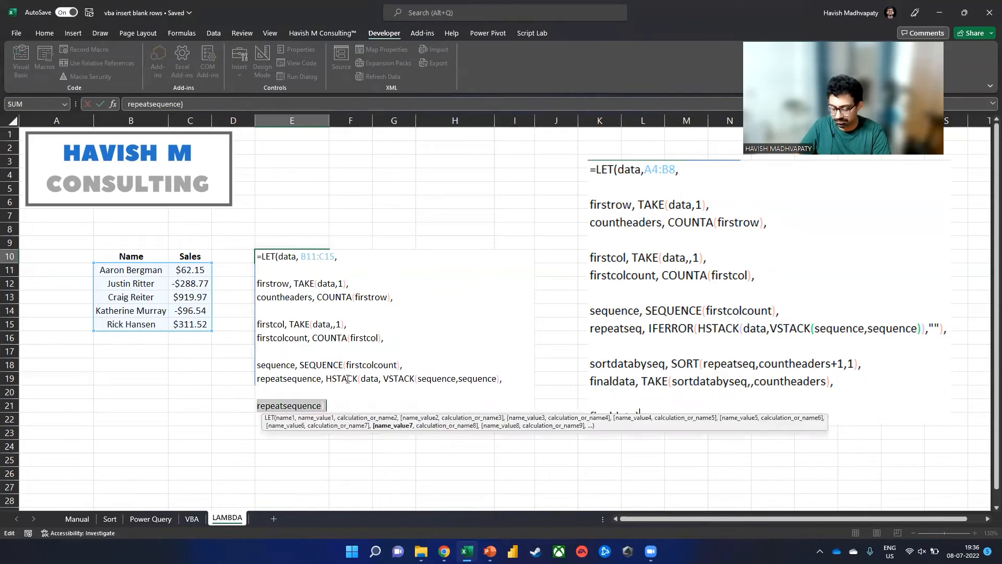
{"action": "key", "text": "Return"}
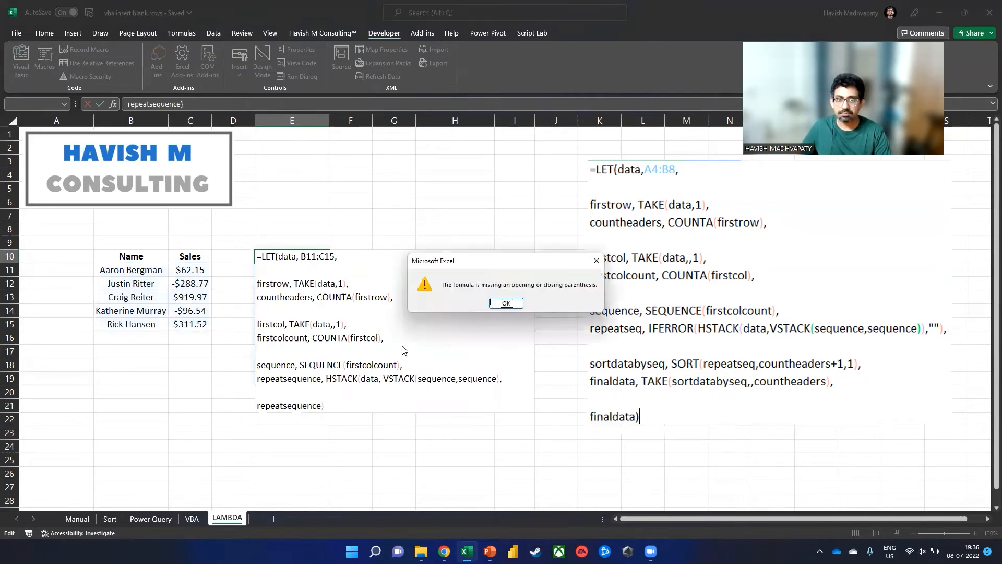
Add the missing closing parenthesis of HSTACK at the end of the repeatsequence definition and commit the formula.
{"action": "key", "text": "Return"}
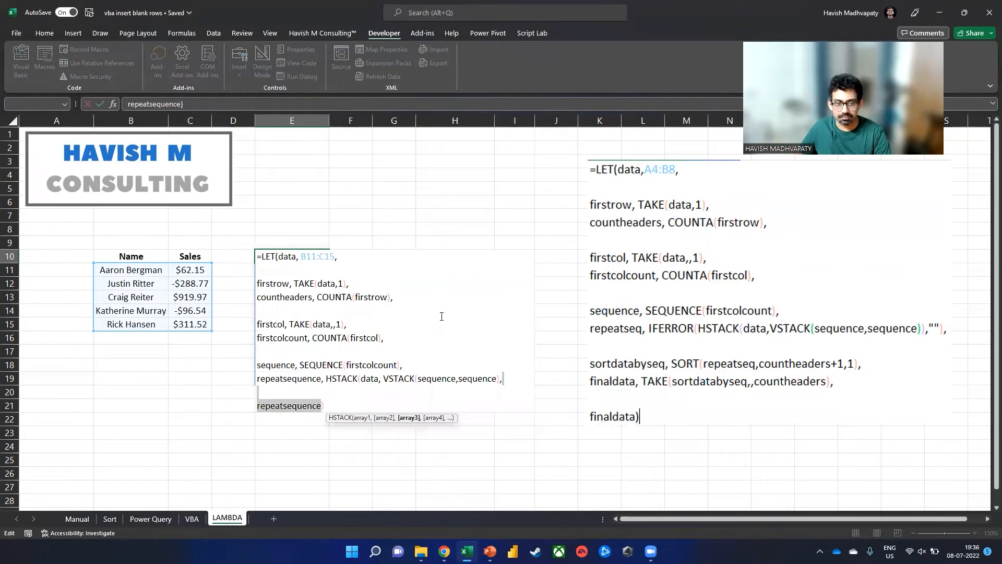
{"action": "left_click", "coordinate": [500, 378]}
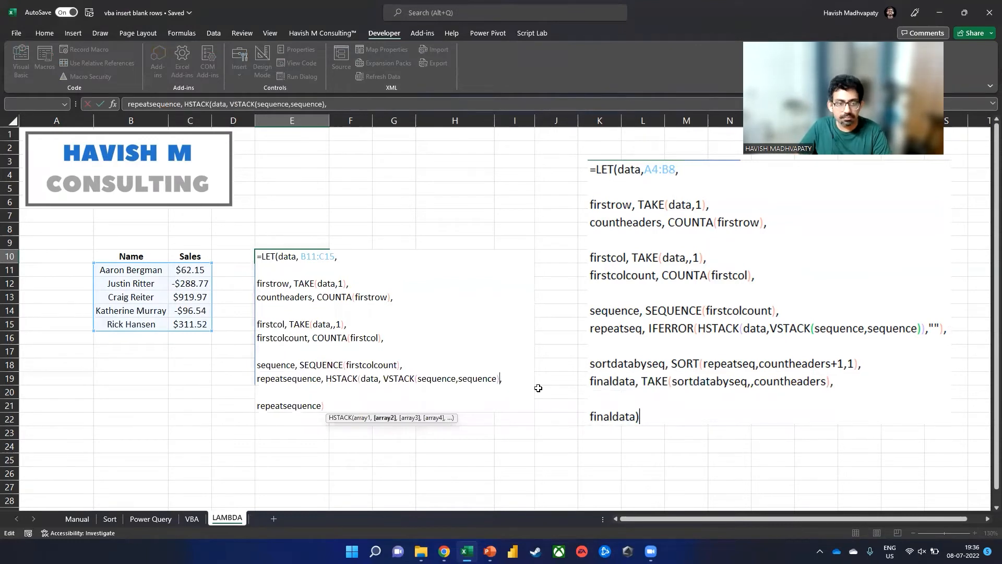
{"action": "type", "text": ")"}
{"action": "key", "text": "Return"}
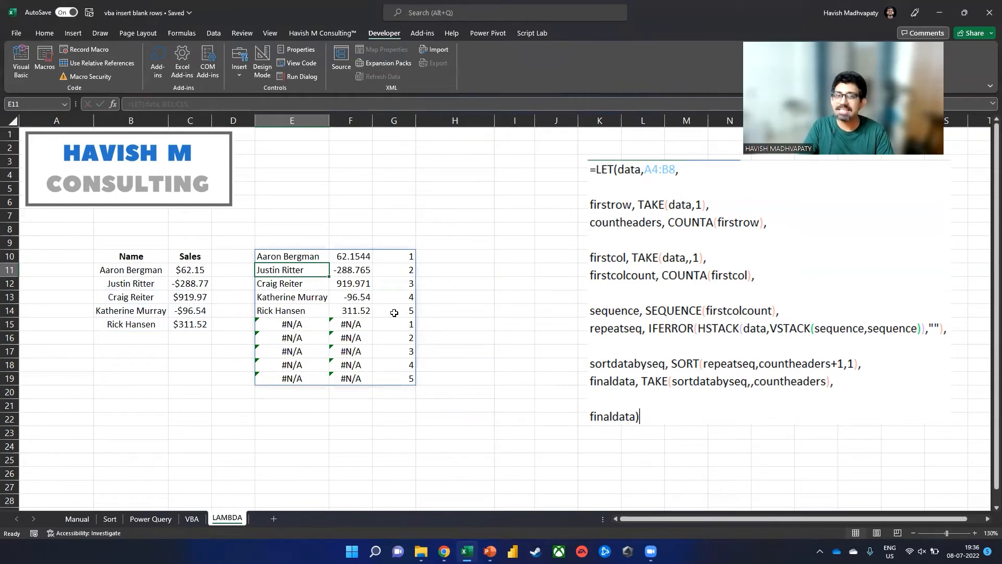
Wrap the HSTACK expression of repeatsequence in IFERROR with "" as the error value and commit the formula.
{"action": "double_click", "coordinate": [281, 256]}
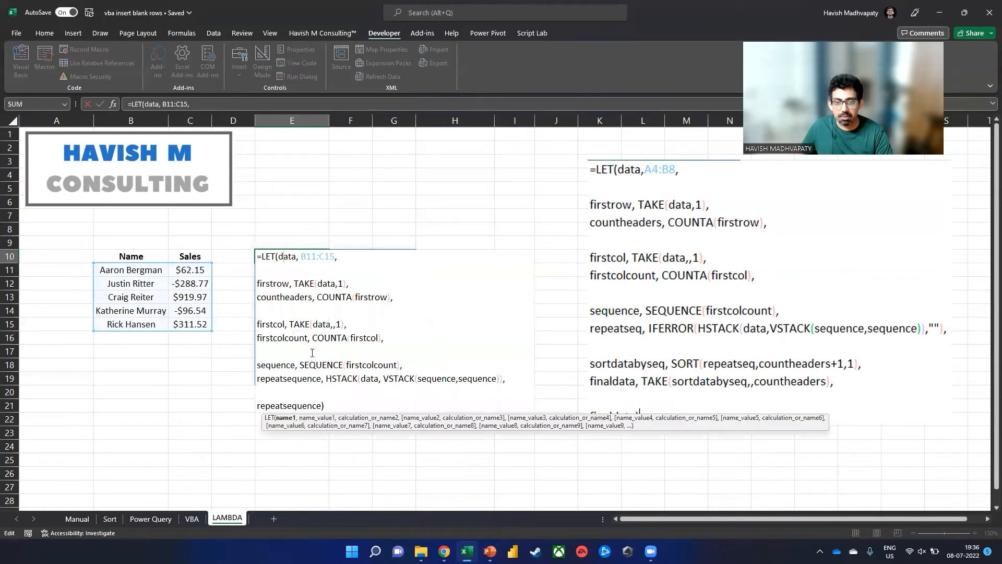
{"action": "left_click", "coordinate": [341, 379]}
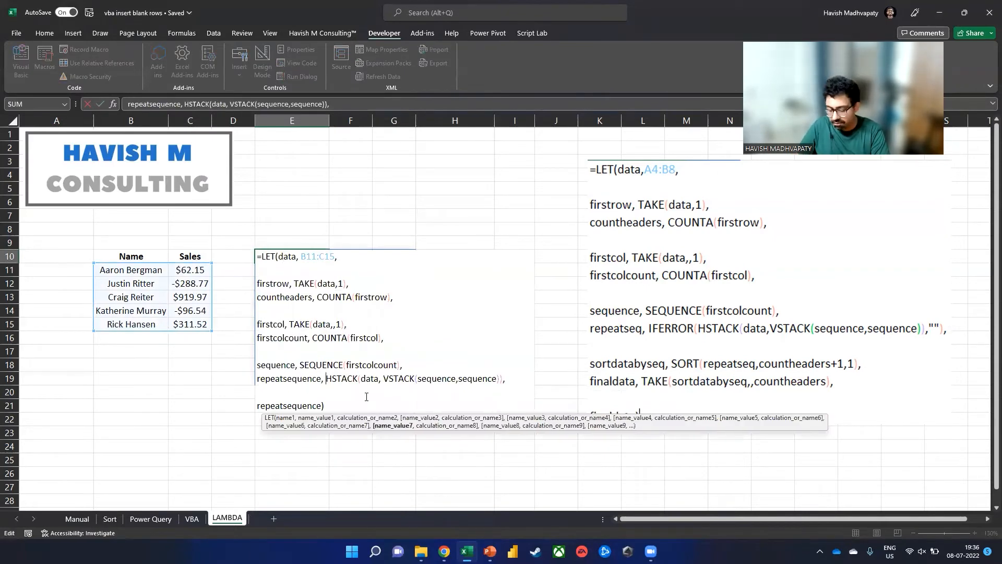
{"action": "type", "text": "IFERROR("}
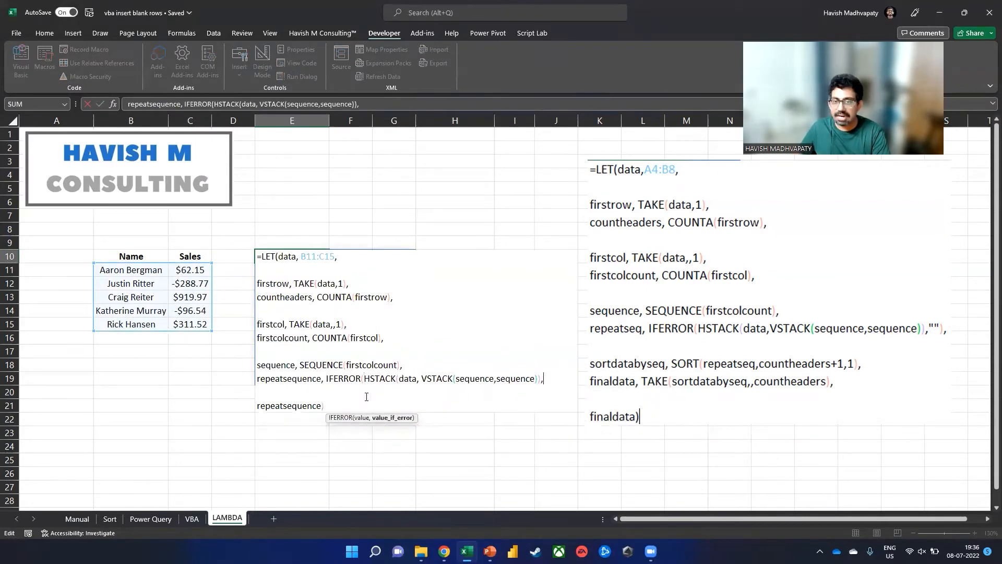
{"action": "type", "text": ",\"\""}
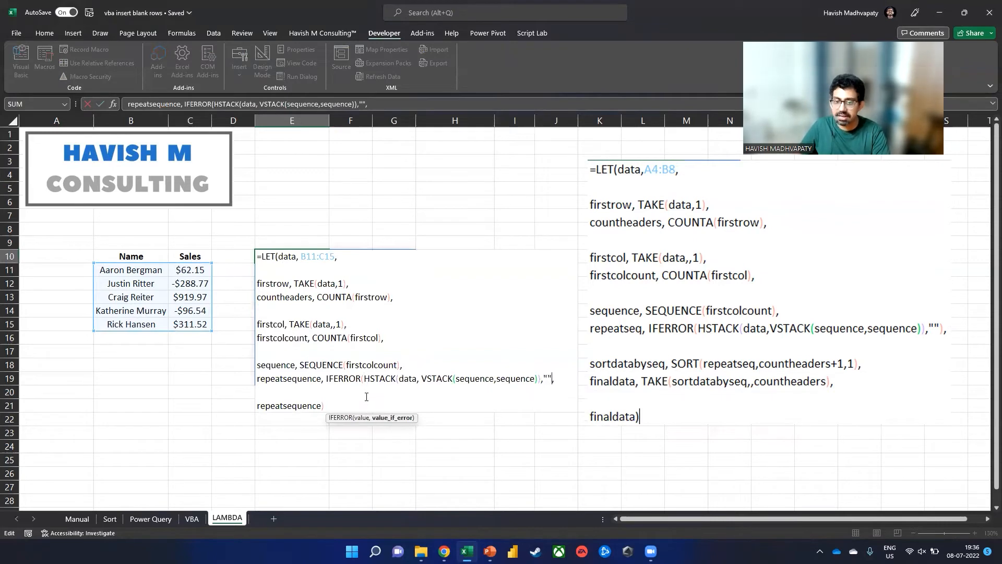
{"action": "type", "text": ")"}
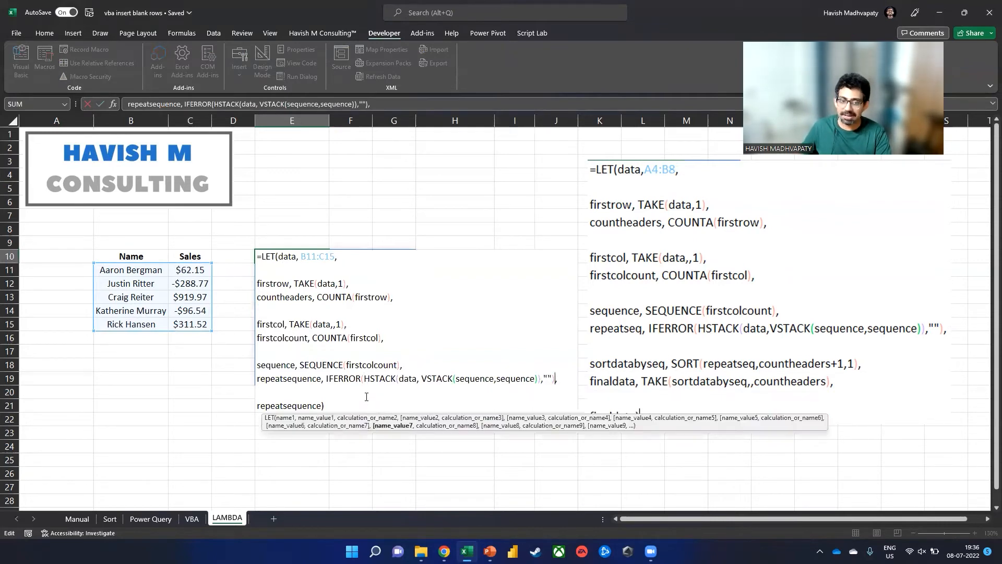
{"action": "key", "text": "Return"}
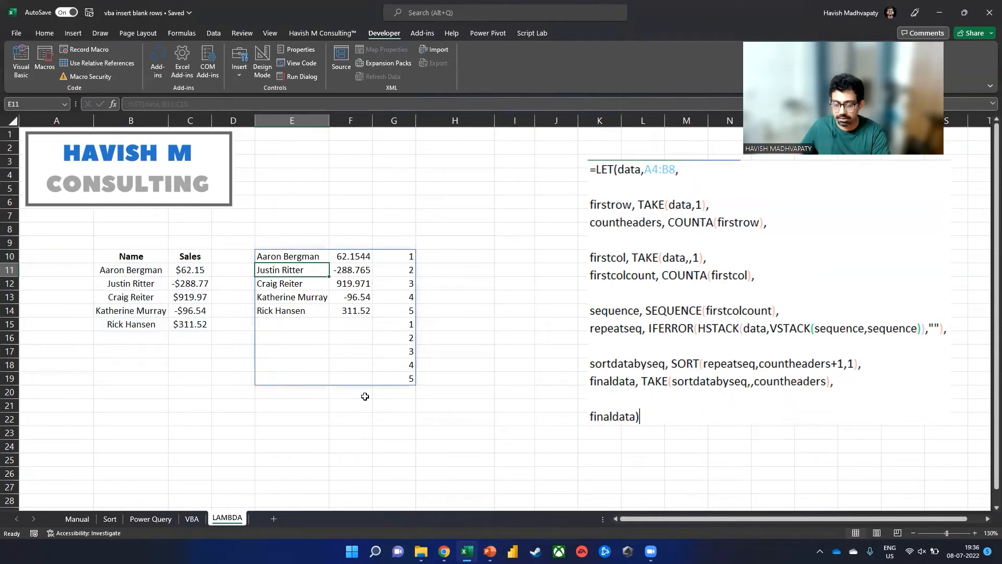
Begin a new variable named sortdatabyseq in the E10 formula, below an empty line and above the returned result.
{"action": "key", "text": "Up"}
{"action": "key", "text": "F2"}
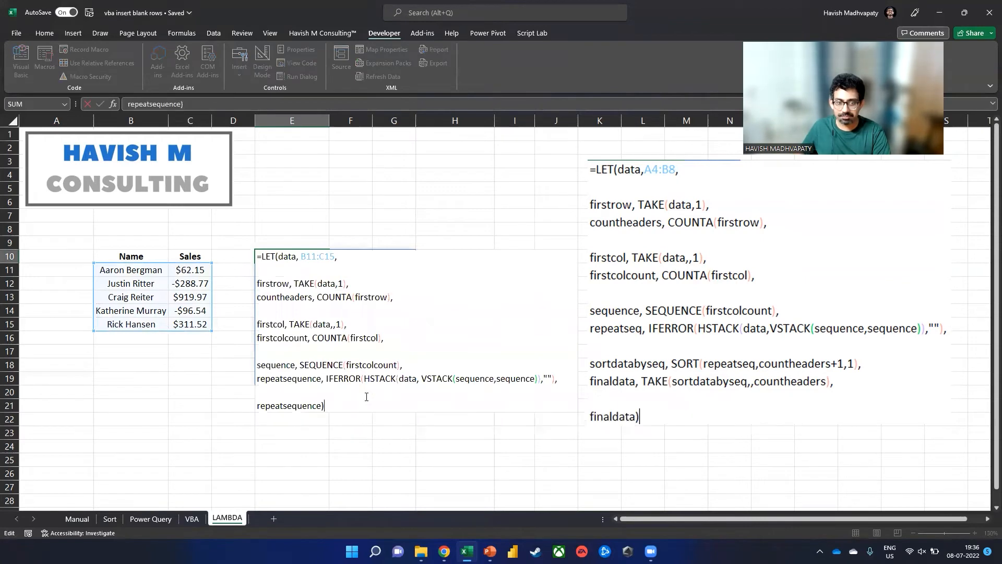
{"action": "left_click", "coordinate": [366, 396]}
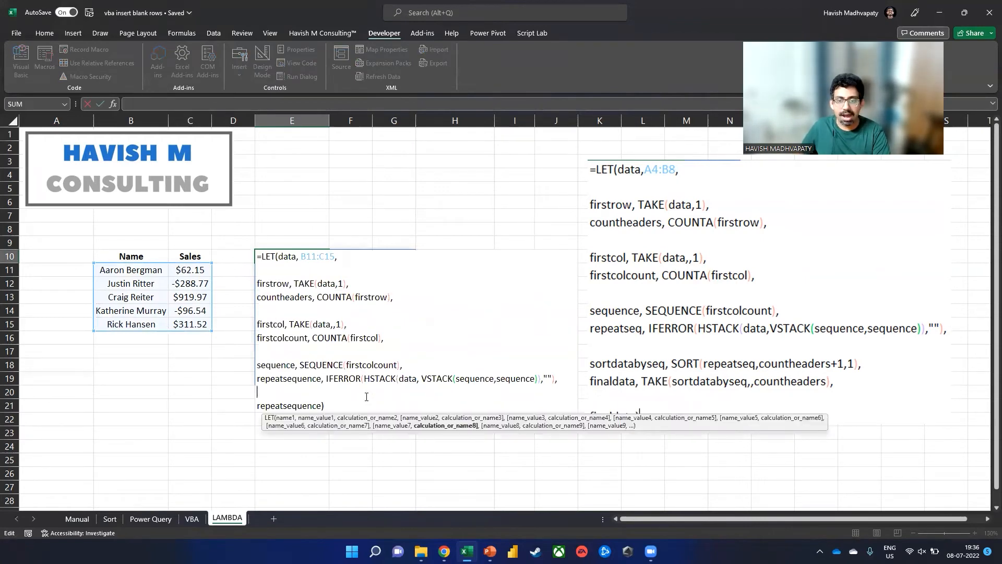
{"action": "key", "text": "alt+Return"}
{"action": "type", "text": "sortdata"}
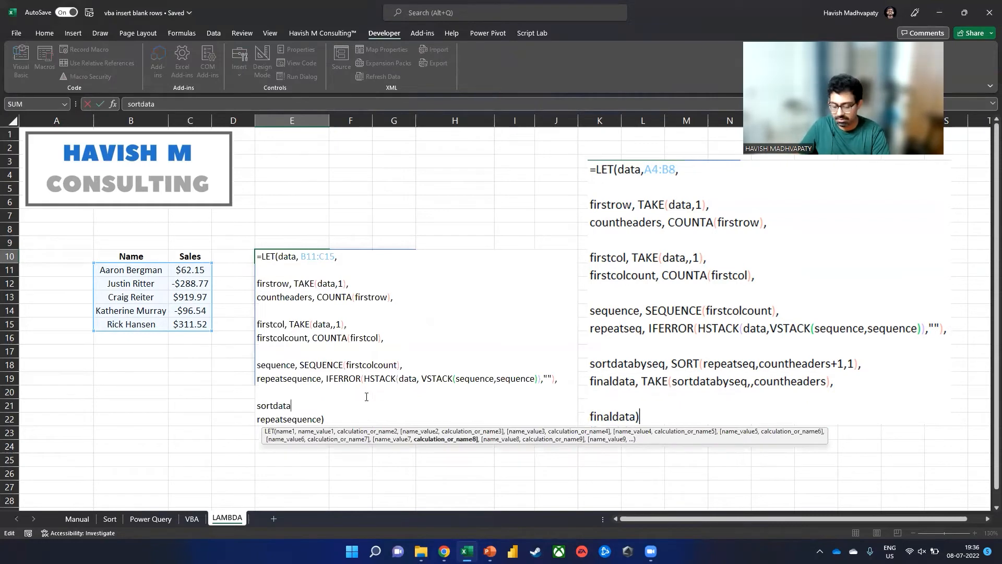
{"action": "type", "text": "byse"}
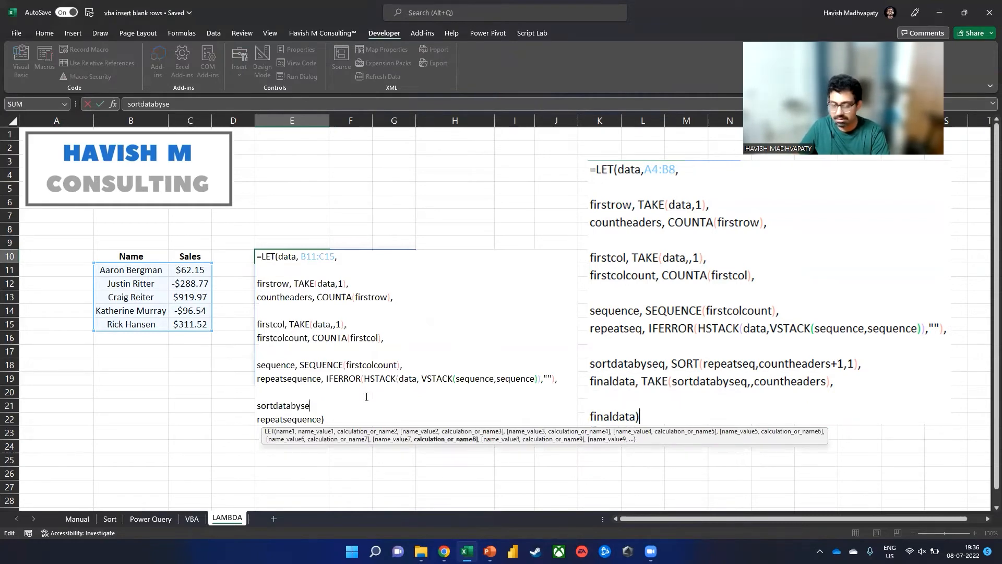
{"action": "type", "text": "q,"}
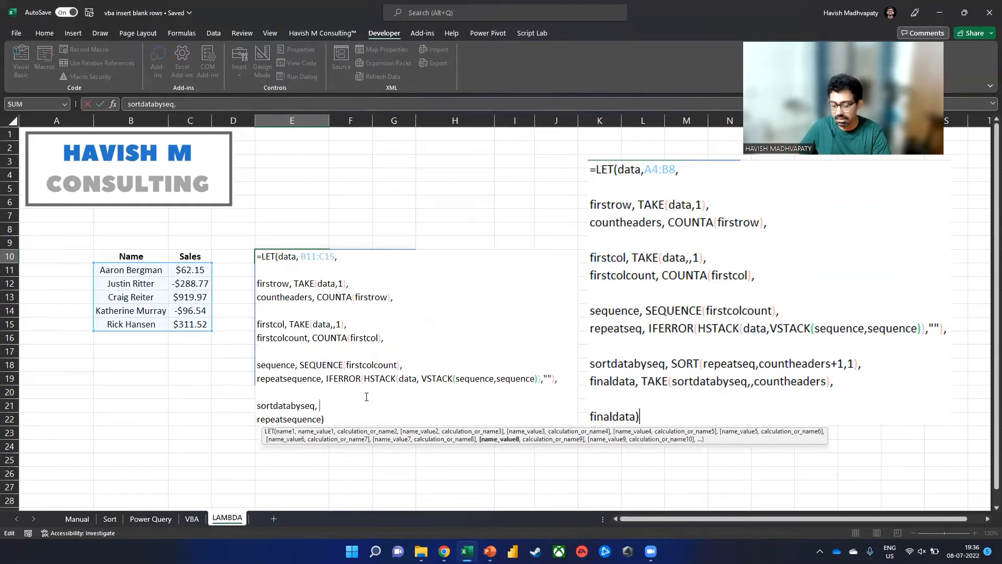
Define sortdatabyseq as SORT(repeatsequence, firstcolcount + 1,1) followed by a comma.
{"action": "type", "text": " sort("}
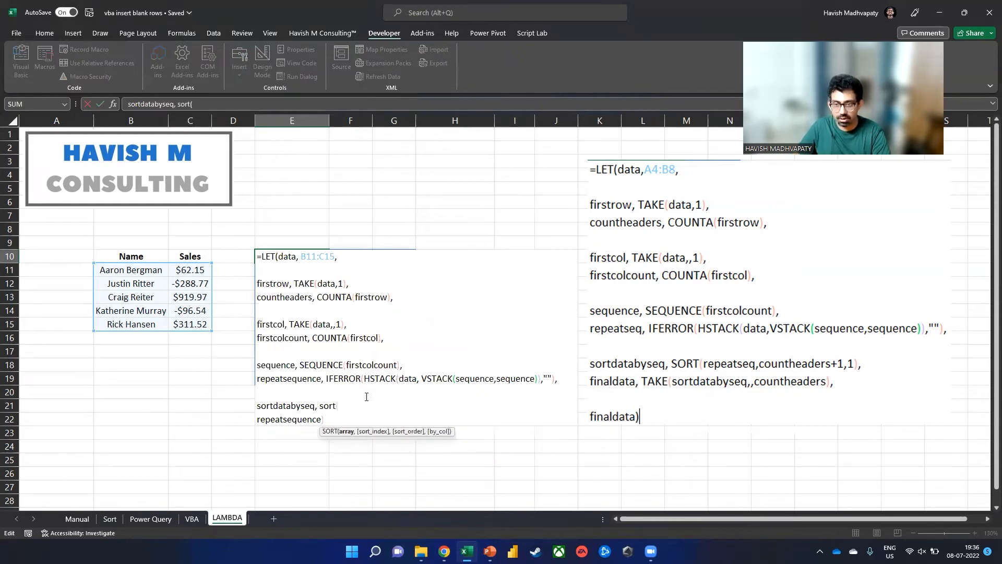
{"action": "type", "text": "repeatsequence"}
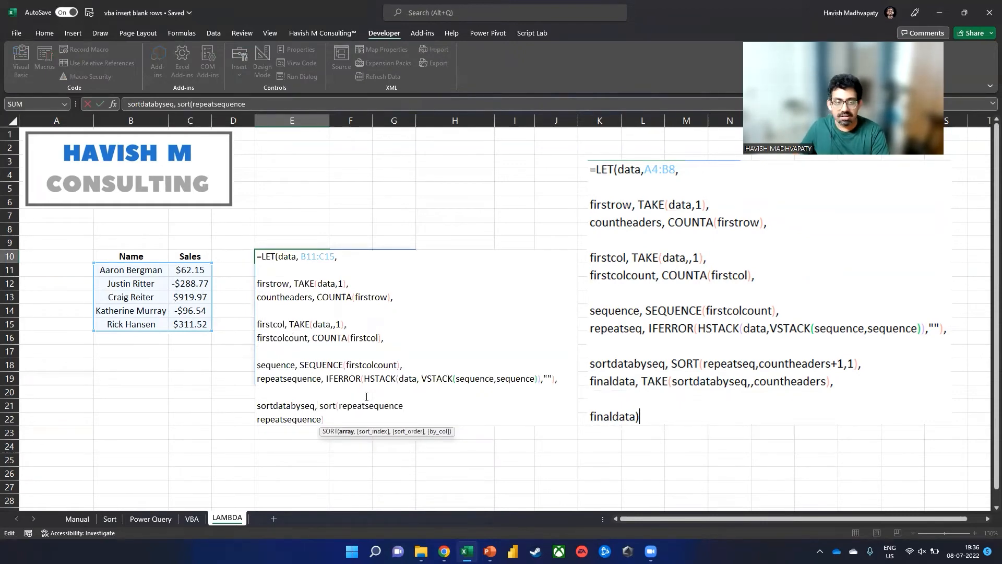
{"action": "type", "text": ","}
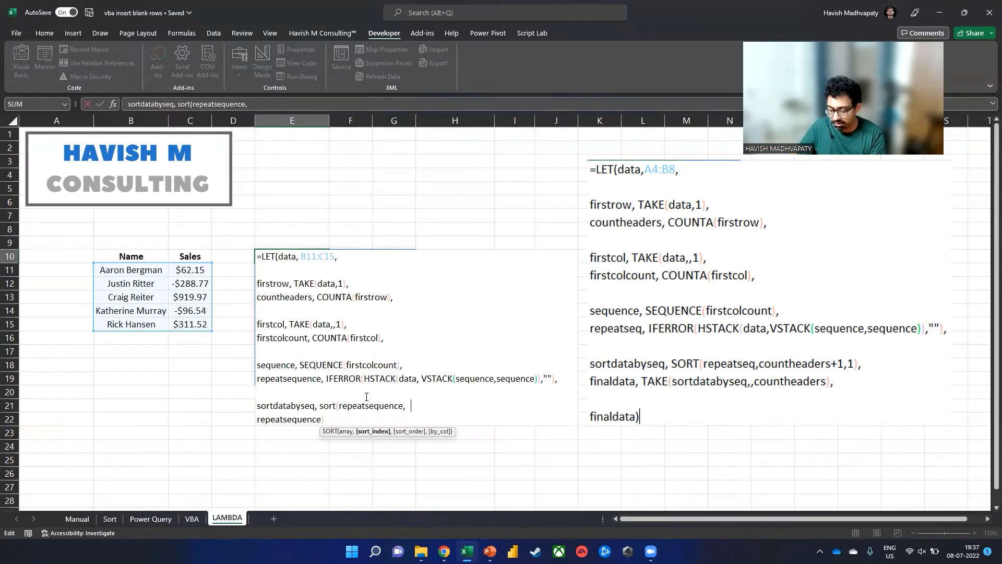
{"action": "type", "text": "firstcolcount"}
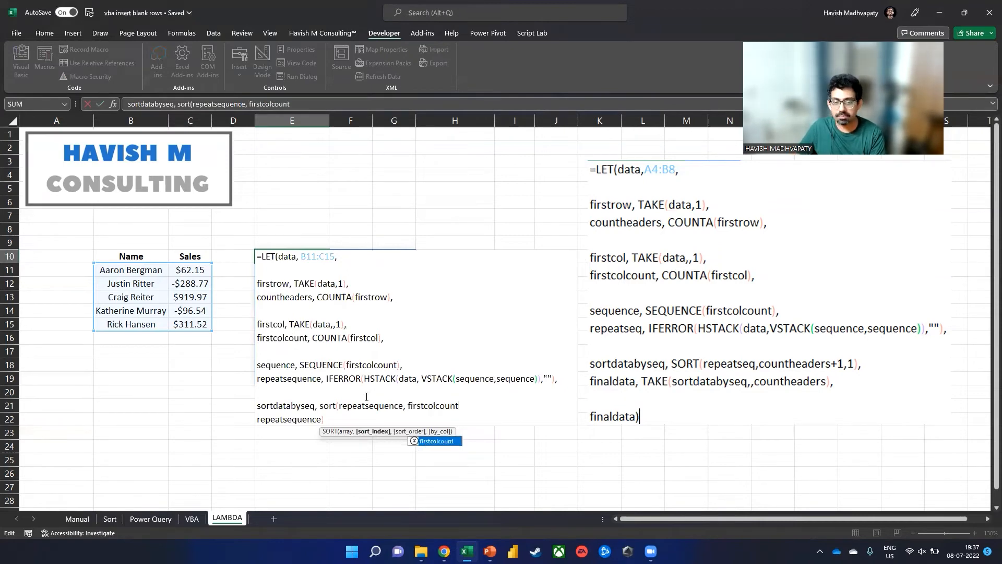
{"action": "type", "text": " + 1"}
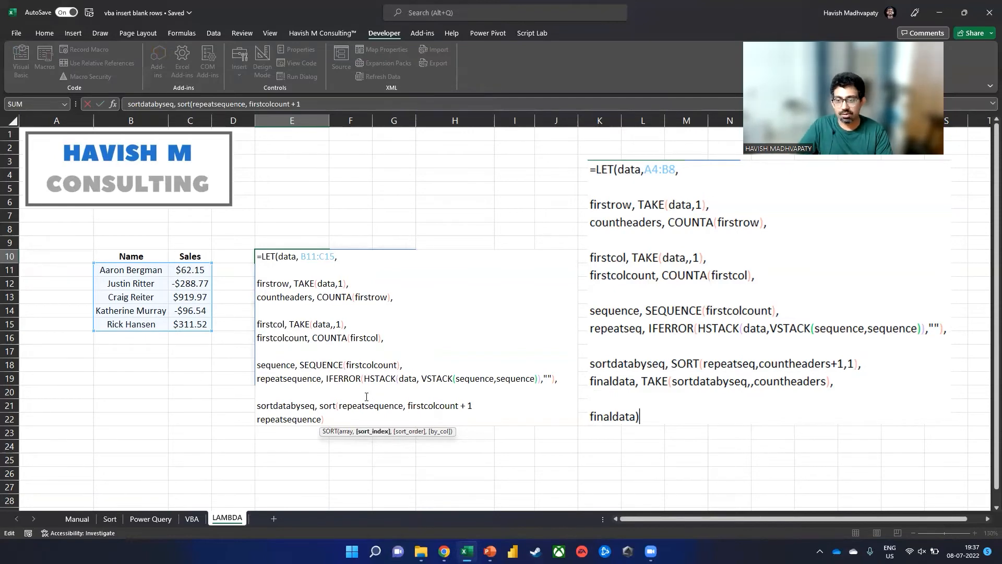
{"action": "type", "text": ",1"}
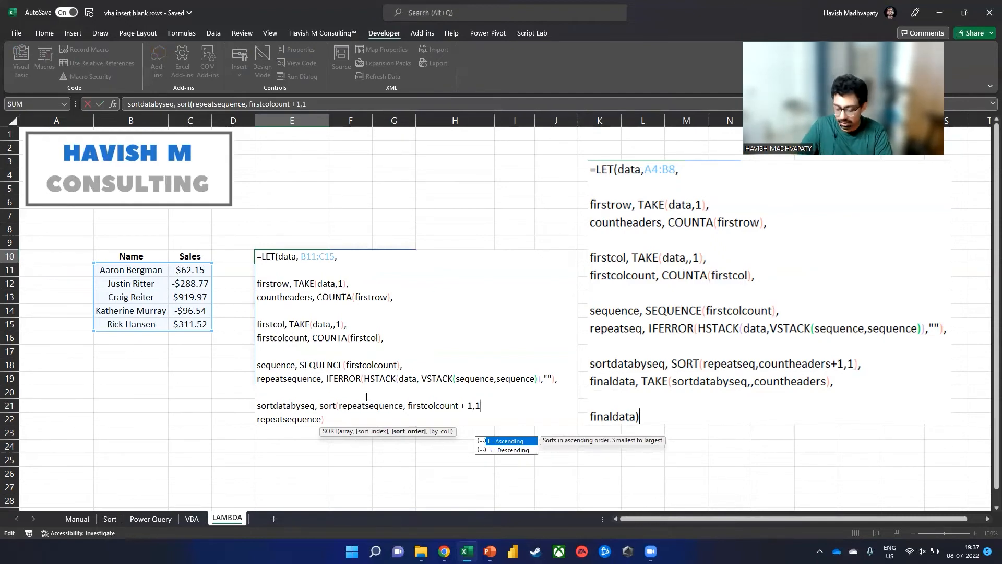
{"action": "type", "text": "),"}
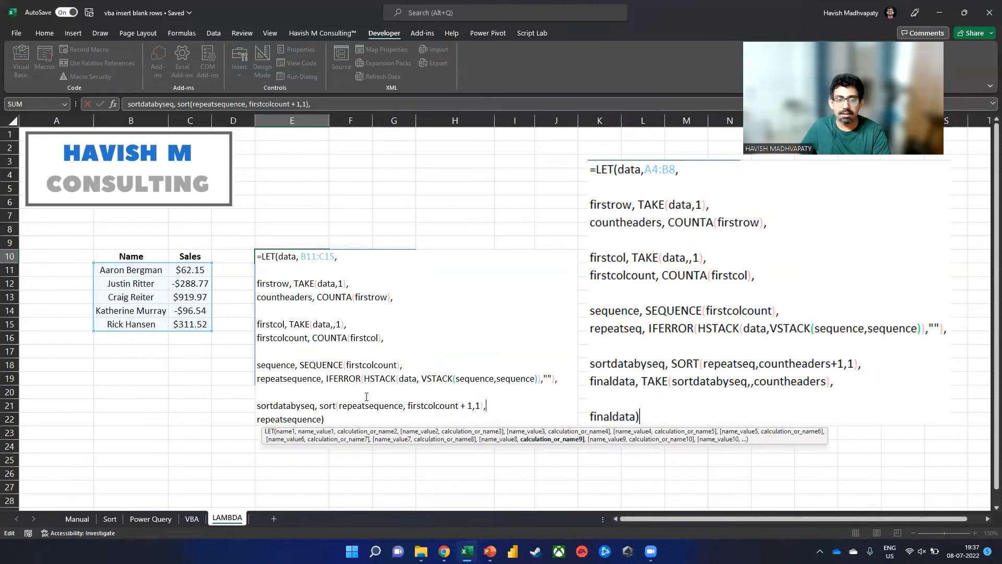
Replace the LET formula's returned repeatsequence with sortdatabyseq and commit the formula.
{"action": "key", "text": "Right"}
{"action": "key", "text": "ctrl+shift+Right"}
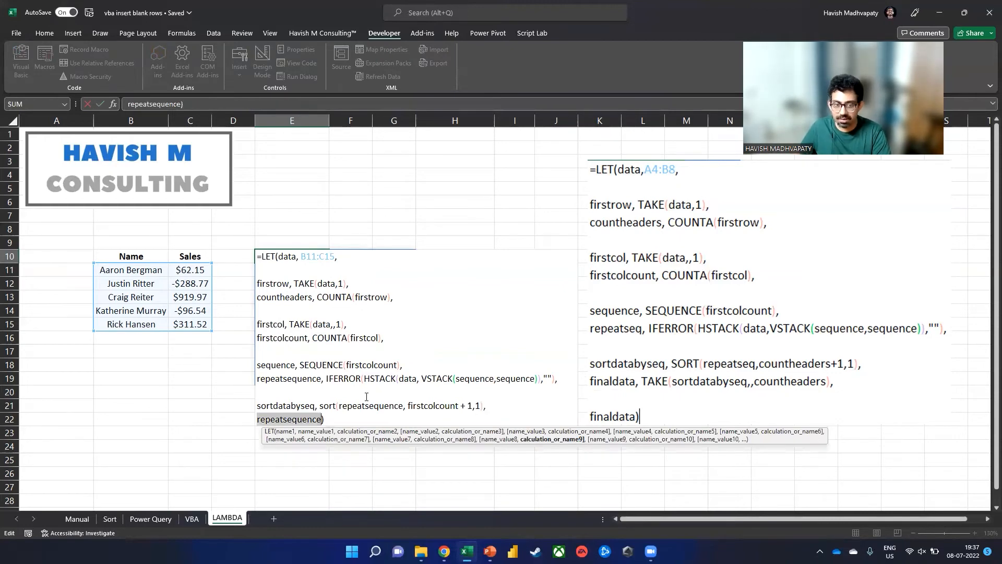
{"action": "type", "text": "sort"}
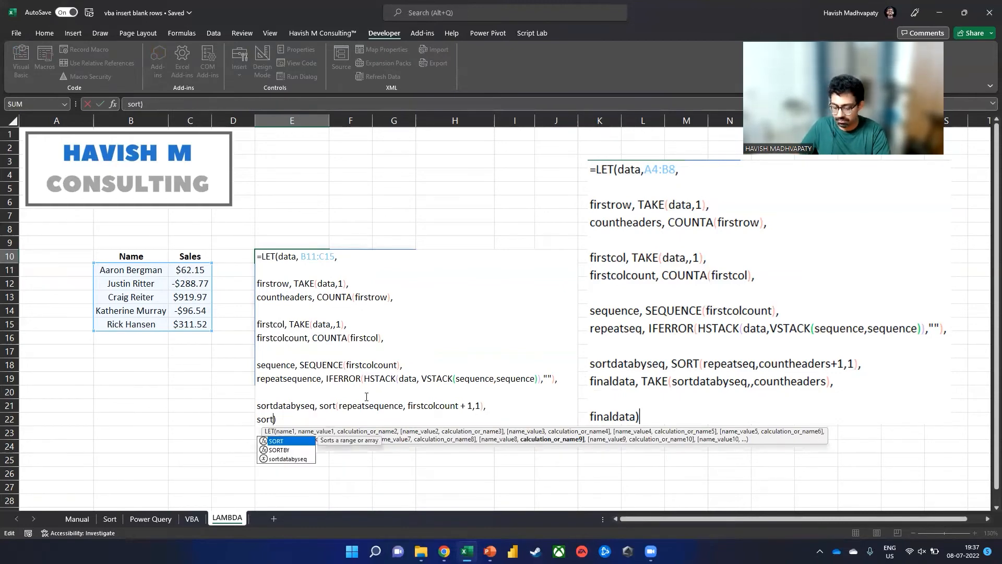
{"action": "type", "text": "databyseq"}
{"action": "key", "text": "Return"}
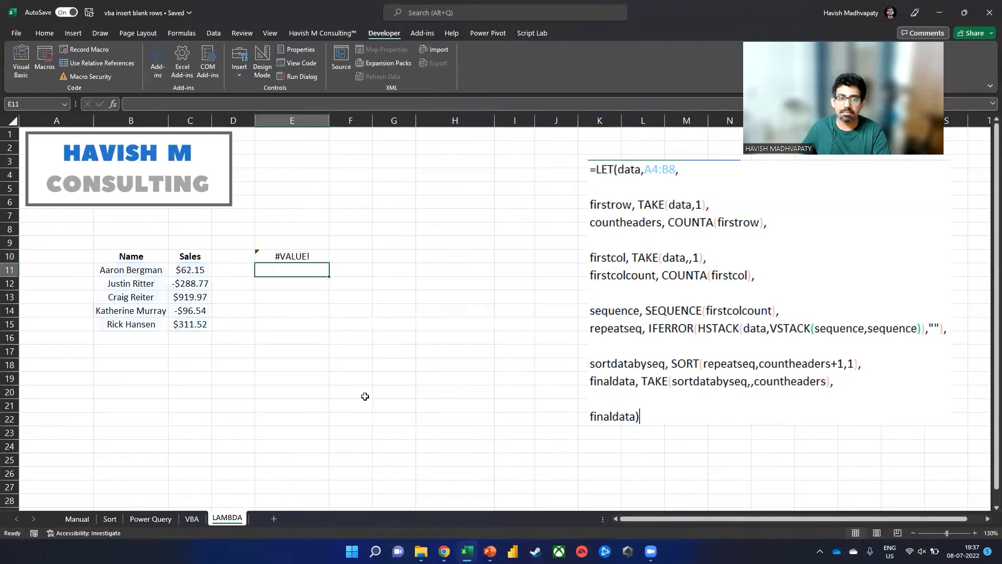
Insert an empty line between the SORT definition and the returned sortdatabyseq in the E10 formula.
{"action": "key", "text": "Up"}
{"action": "key", "text": "F2"}
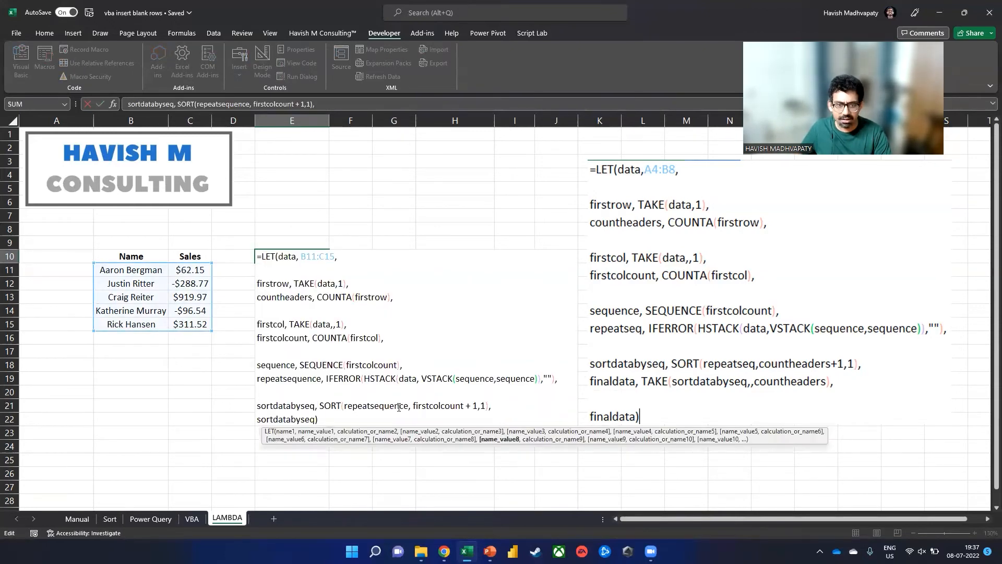
{"action": "left_click", "coordinate": [348, 409]}
{"action": "key", "text": "Down"}
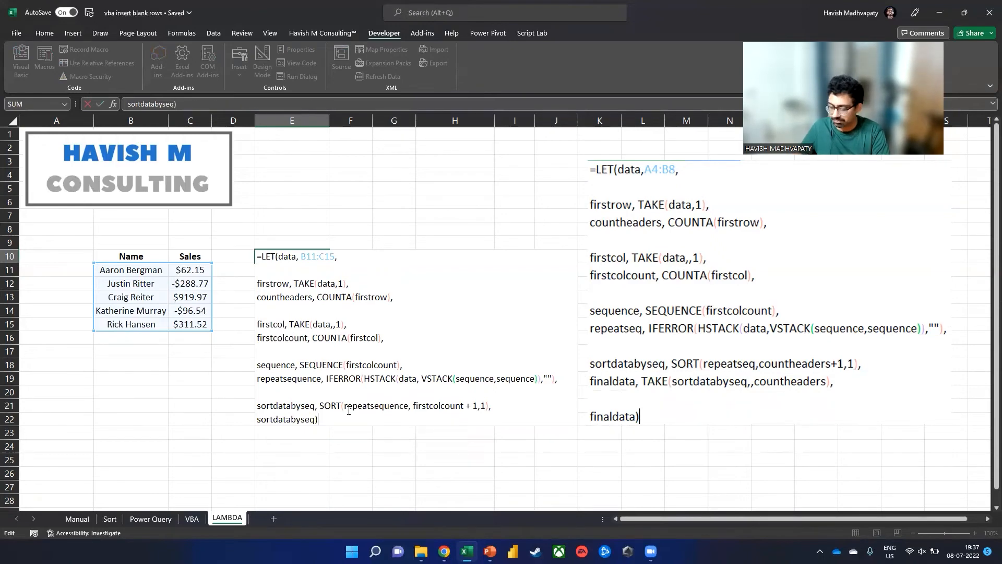
{"action": "key", "text": "Home"}
{"action": "key", "text": "alt+Return"}
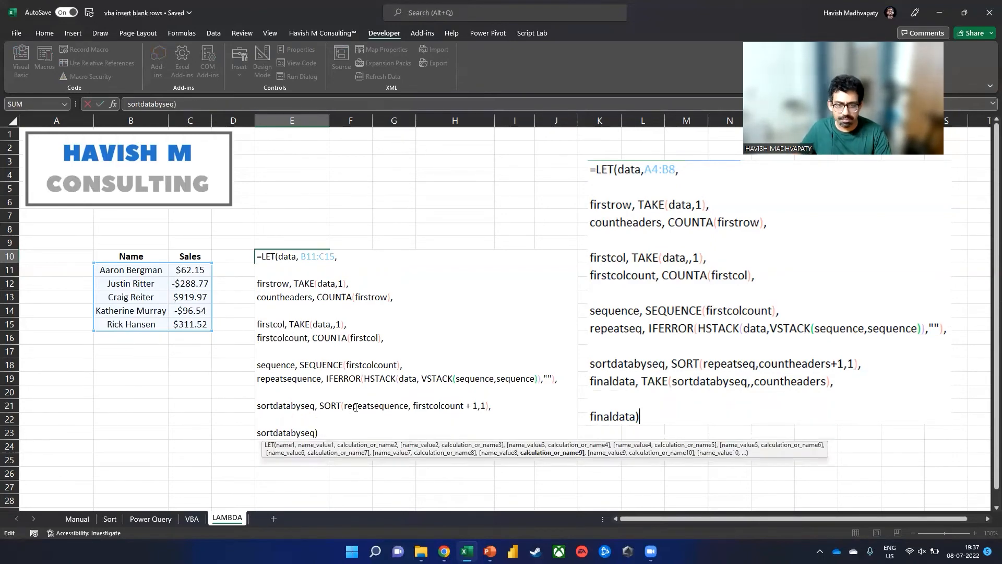
Check the array and sort index arguments of SORT in the E10 formula against the reference formula, and commit the formula.
{"action": "left_click", "coordinate": [355, 407]}
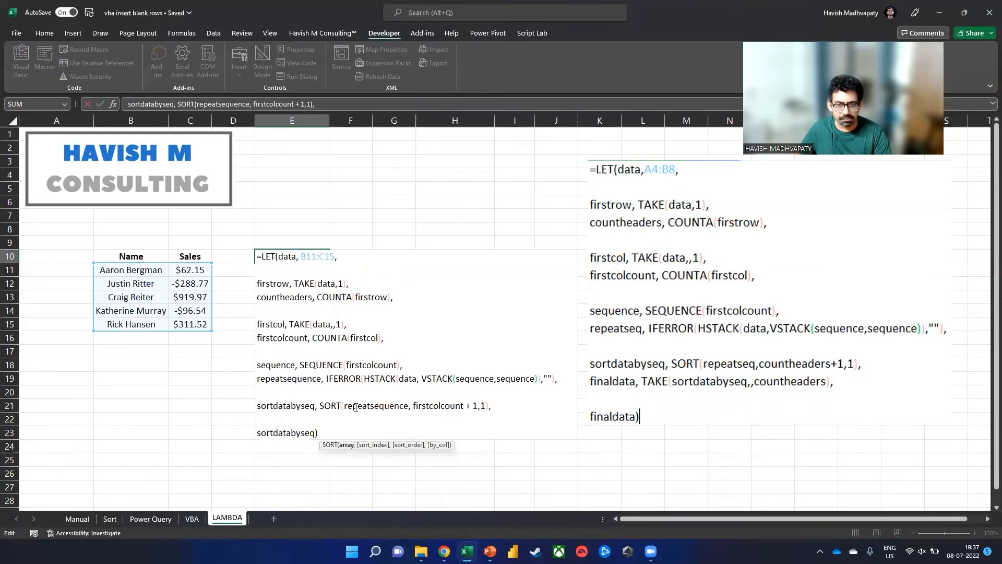
{"action": "left_click", "coordinate": [412, 405]}
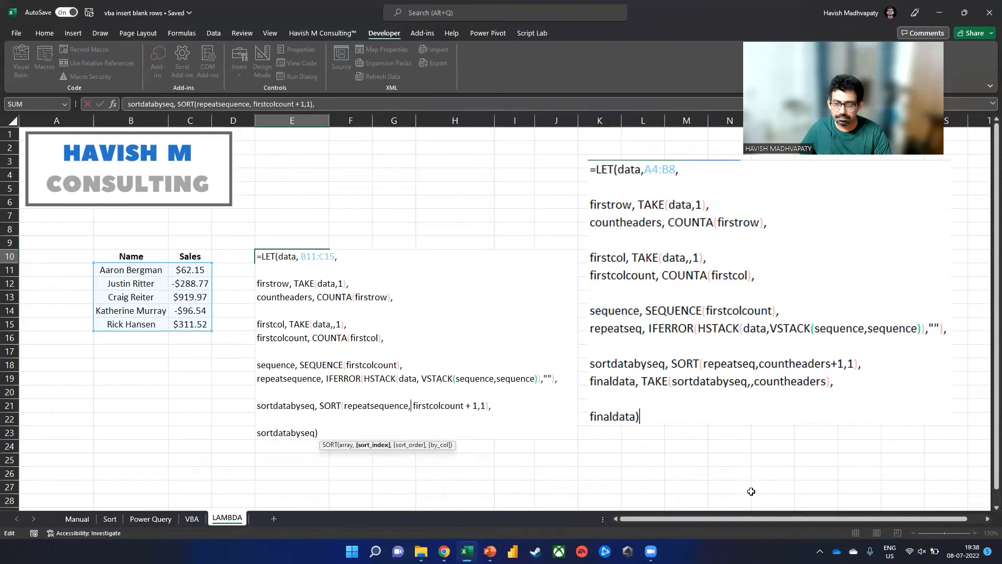
{"action": "left_click", "coordinate": [722, 258]}
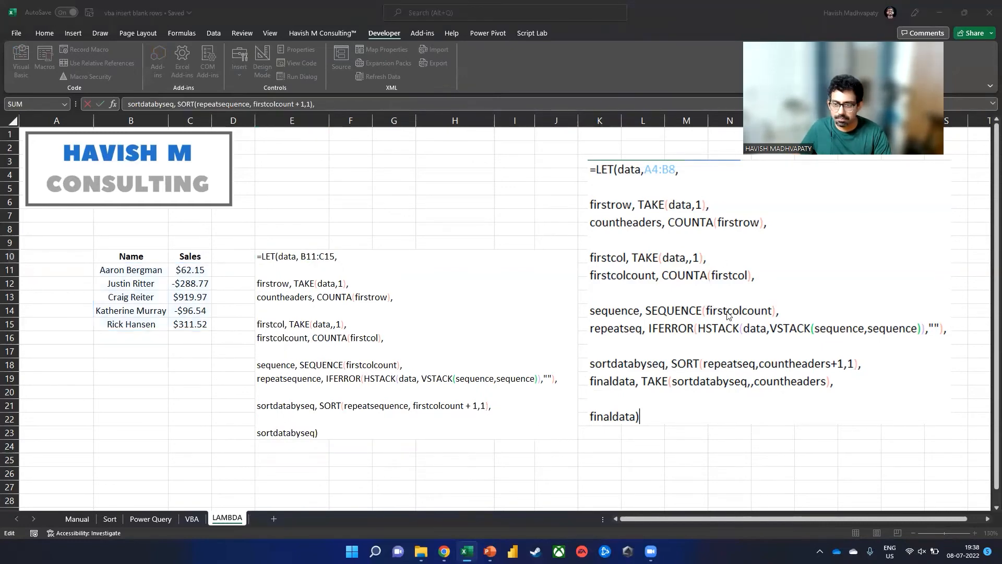
{"action": "key", "text": "ctrl+Return"}
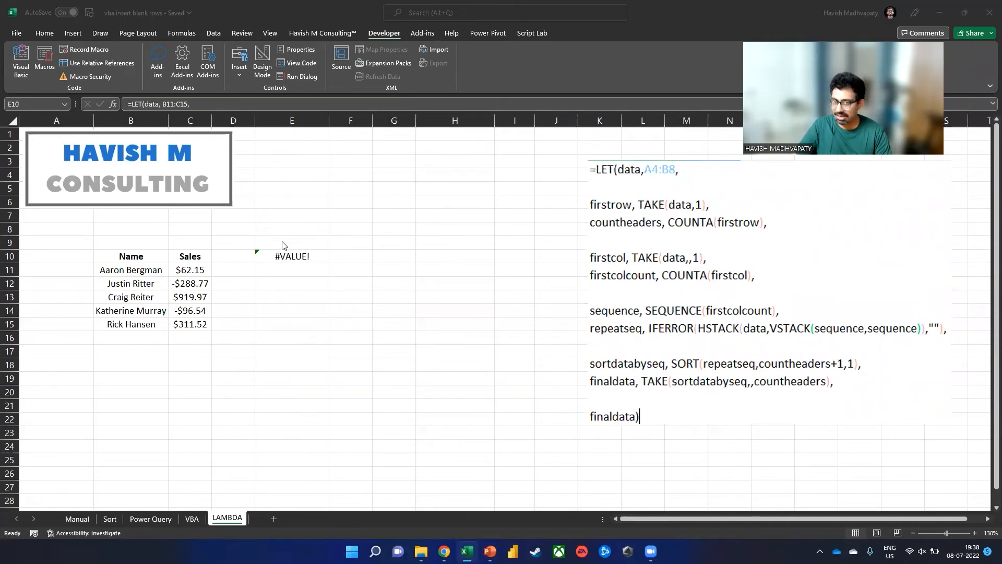
Replace firstcolcount with countheaders in the sort index of the E10 formula's SORT function and commit the formula.
{"action": "left_click", "coordinate": [291, 261]}
{"action": "key", "text": "Right"}
{"action": "left_click", "coordinate": [295, 256]}
{"action": "double_click", "coordinate": [294, 256]}
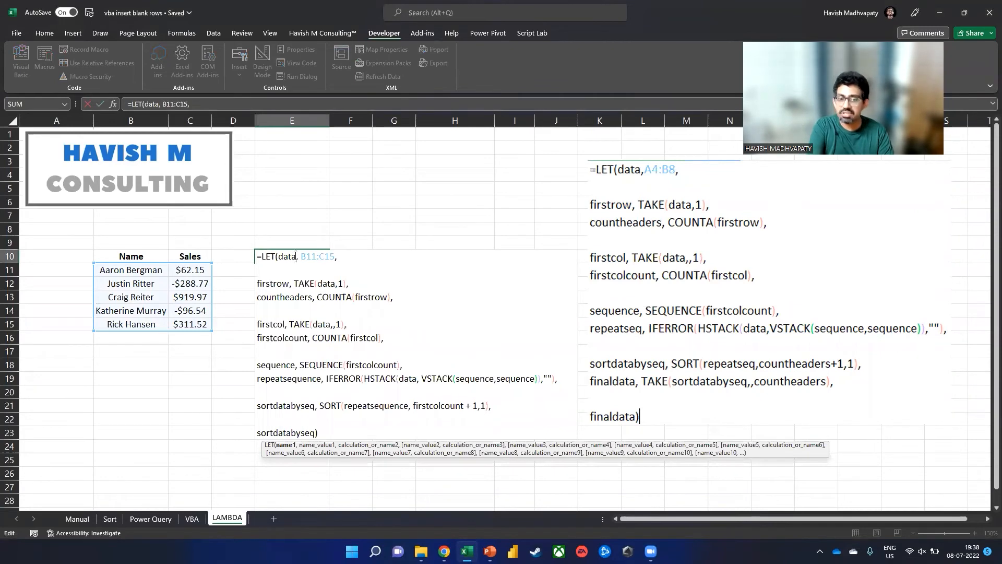
{"action": "left_click_drag", "start_coordinate": [257, 283], "coordinate": [315, 297]}
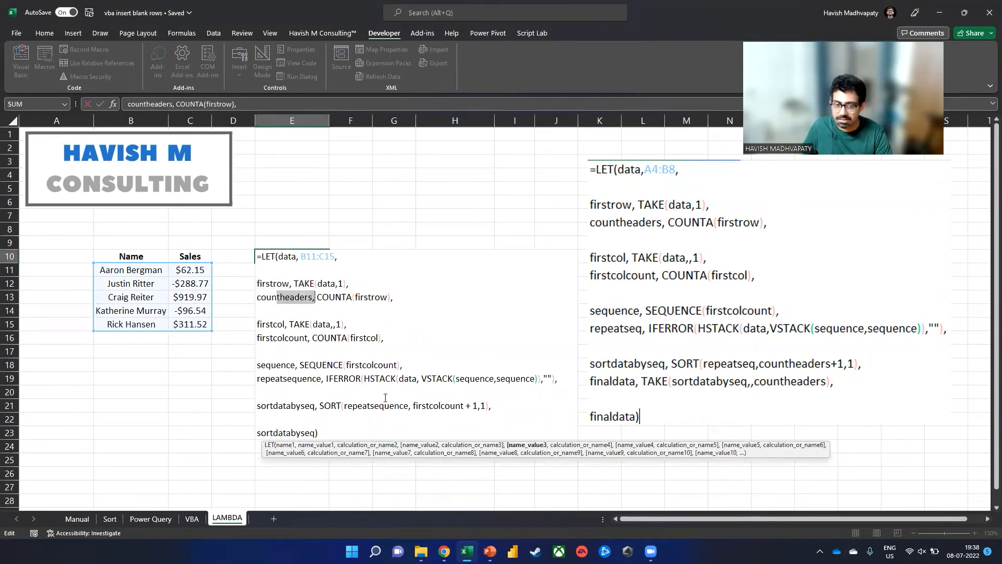
{"action": "left_click", "coordinate": [463, 405]}
{"action": "double_click", "coordinate": [463, 405]}
{"action": "key", "text": "BackSpace"}
{"action": "type", "text": "counthe"}
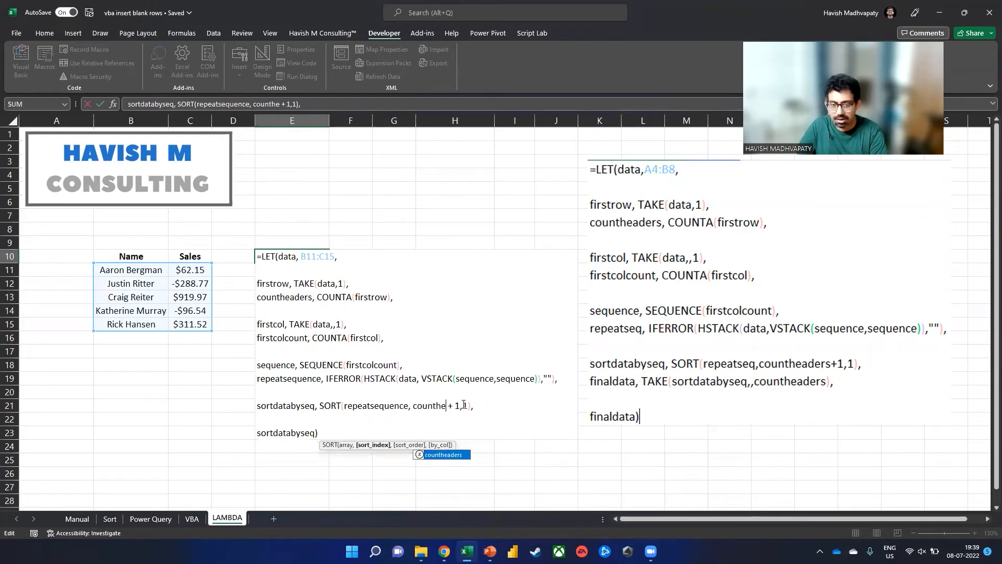
{"action": "type", "text": "aders"}
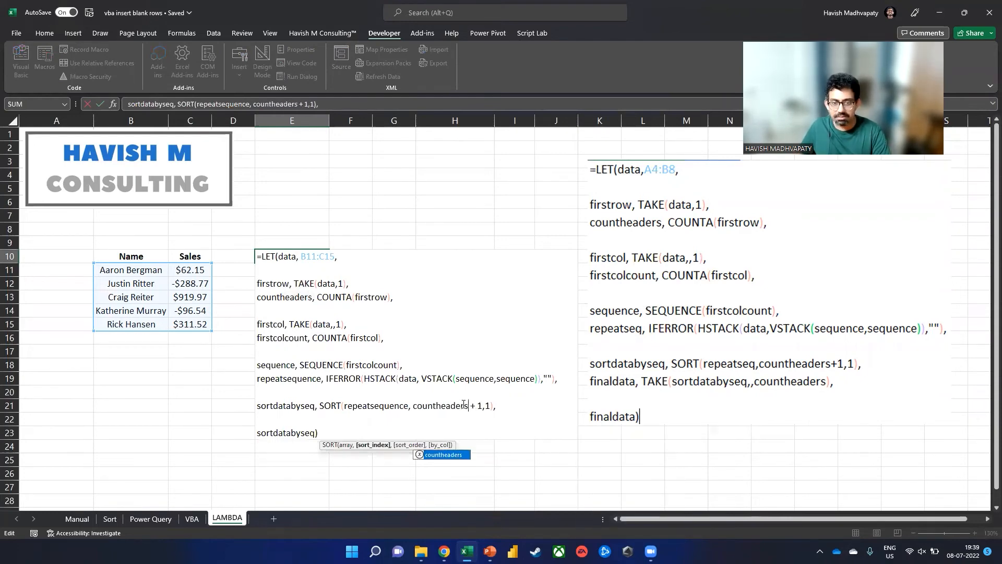
{"action": "left_click", "coordinate": [364, 432]}
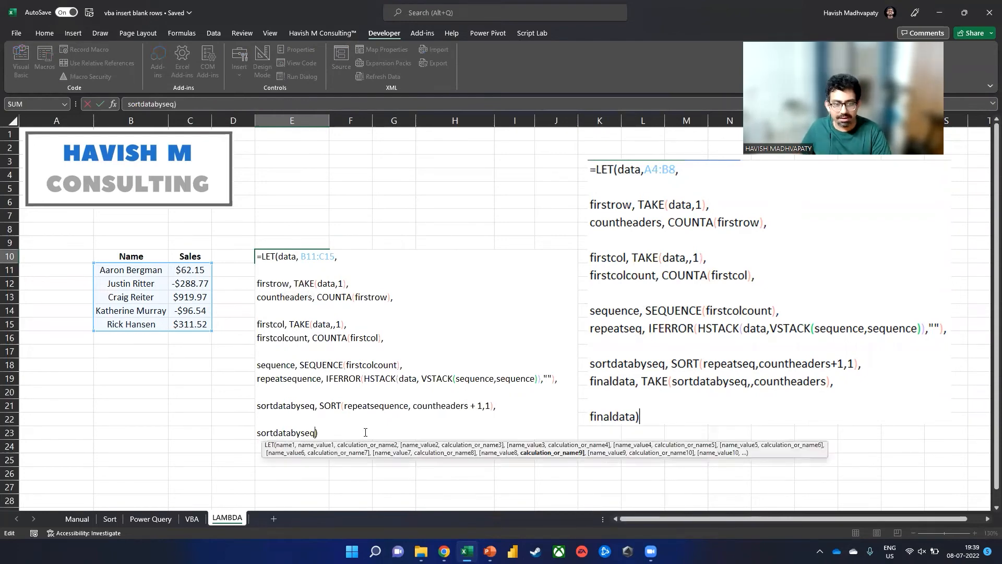
{"action": "key", "text": "Return"}
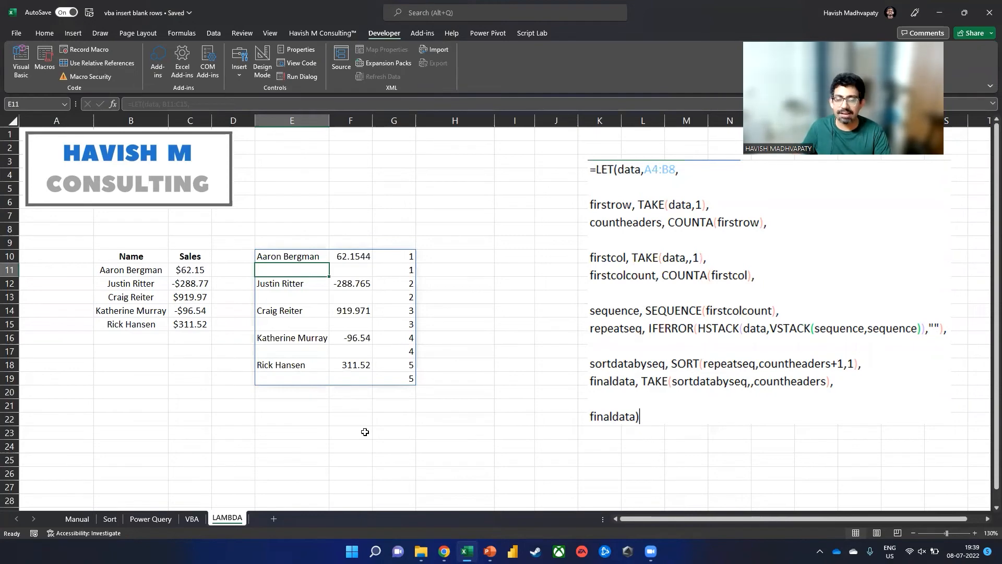
Define finaldata as TAKE(sortdatabyseq,, countheaders) followed by a comma, directly below the sortdatabyseq line in the E10 formula.
{"action": "key", "text": "Up"}
{"action": "key", "text": "F2"}
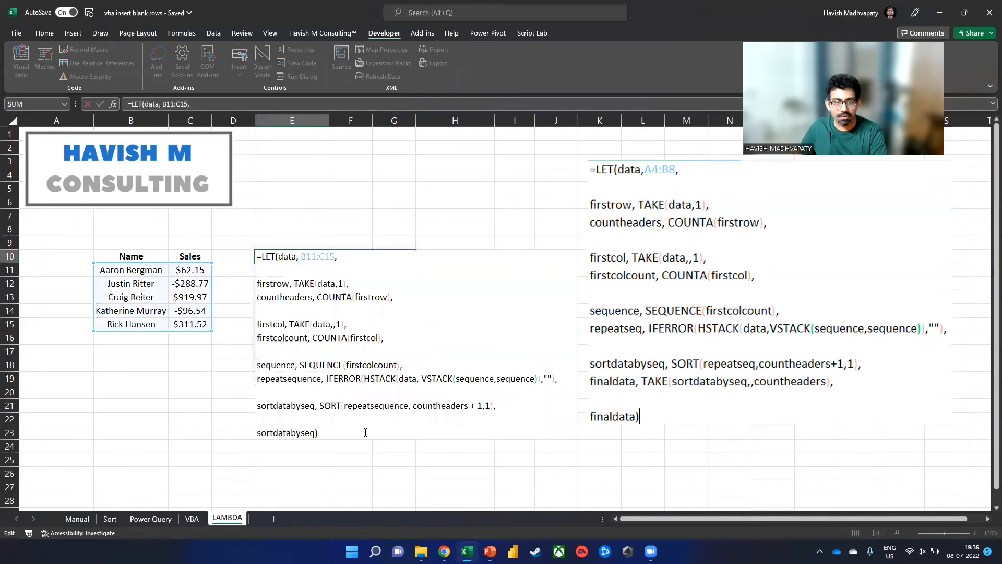
{"action": "key", "text": "Up"}
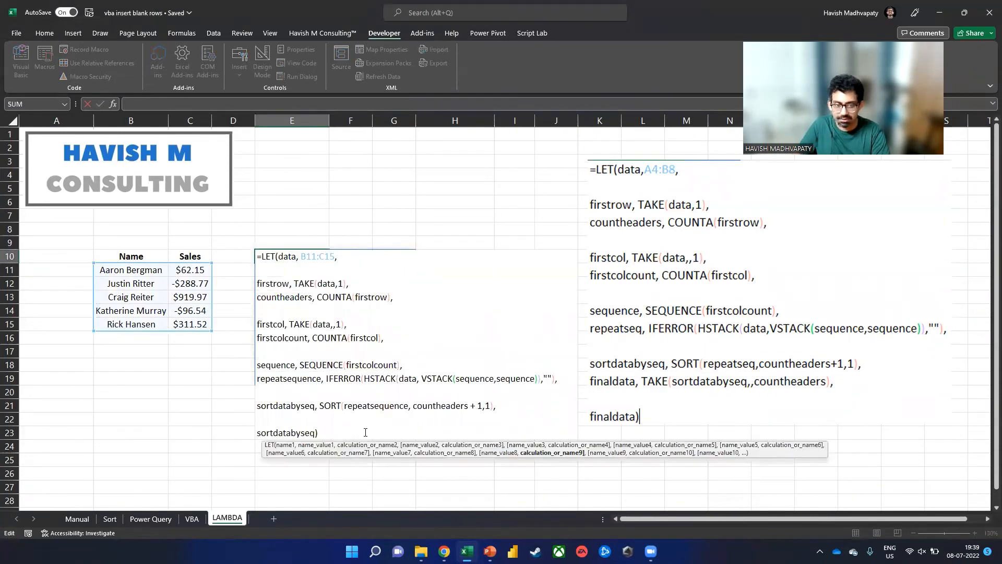
{"action": "type", "text": "finaldata,"}
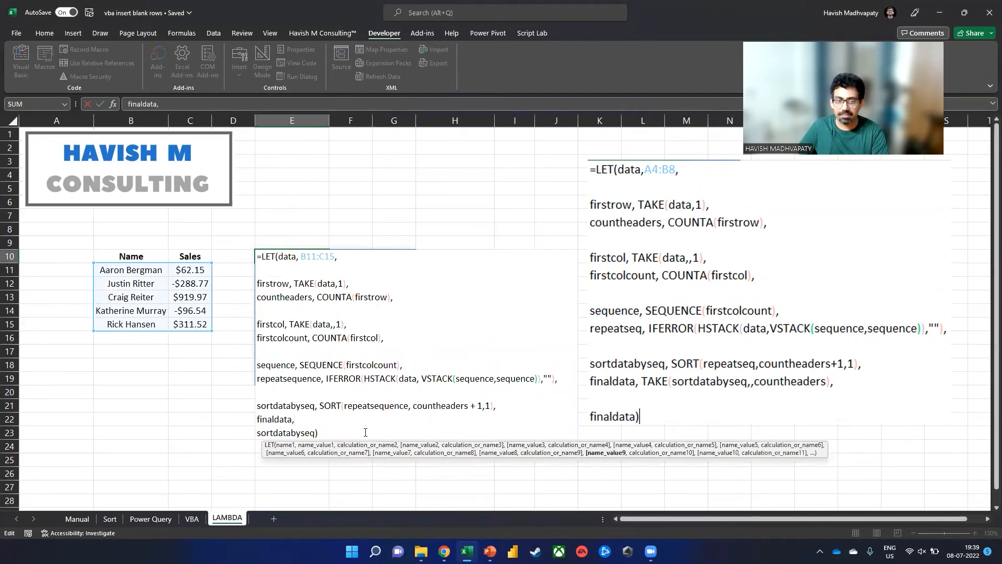
{"action": "type", "text": " take"}
{"action": "key", "text": "Tab"}
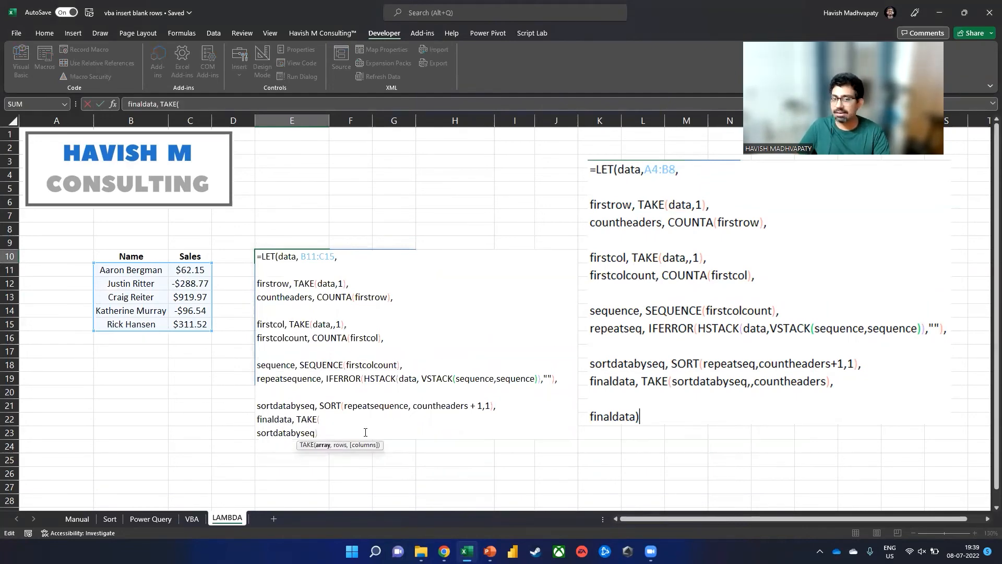
{"action": "type", "text": "sortd"}
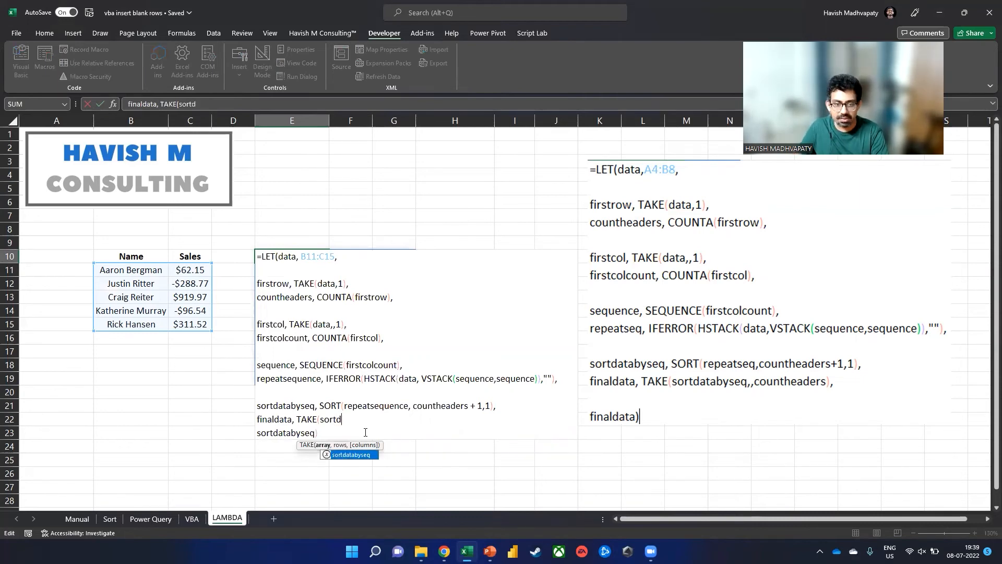
{"action": "key", "text": "Tab"}
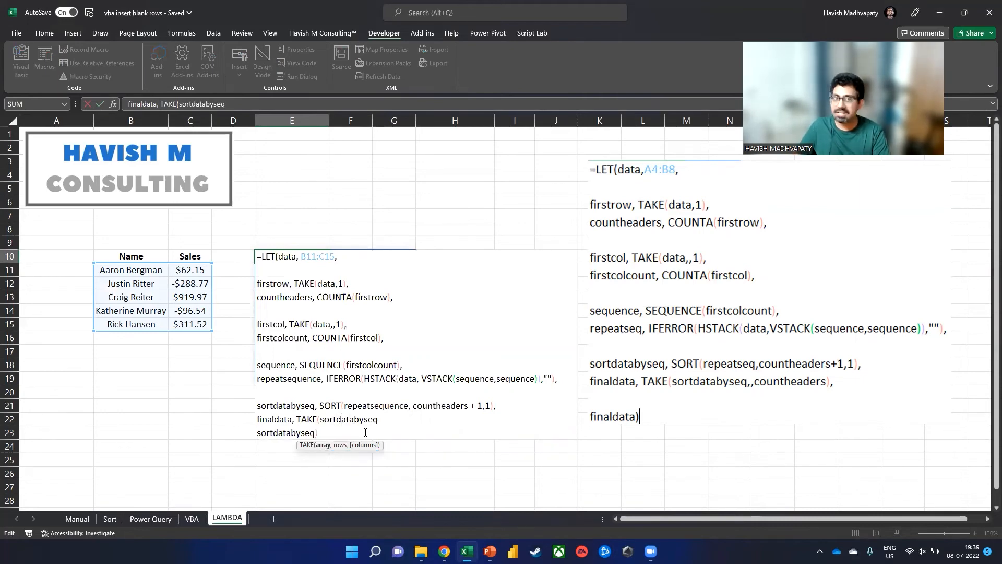
{"action": "type", "text": ","}
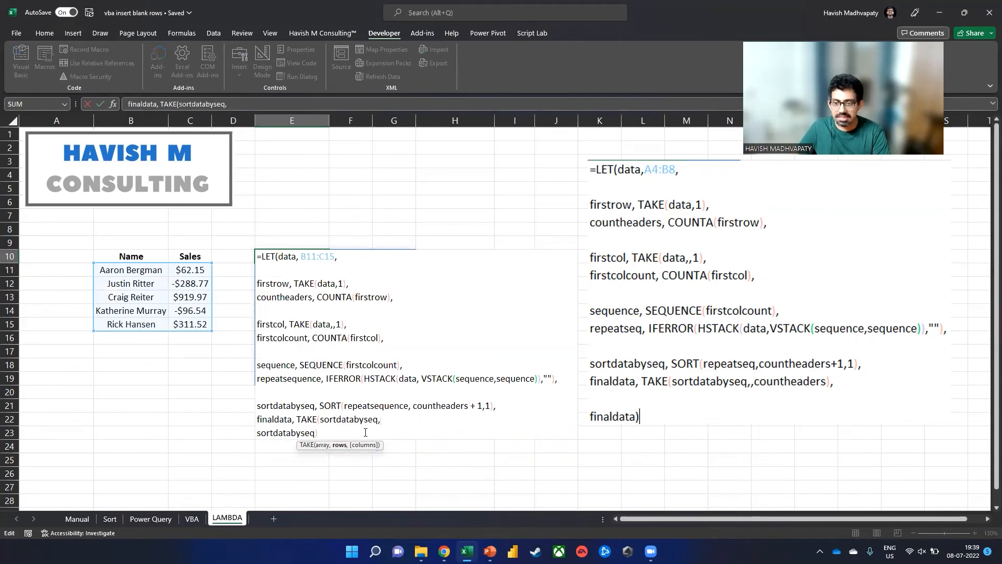
{"action": "type", "text": ","}
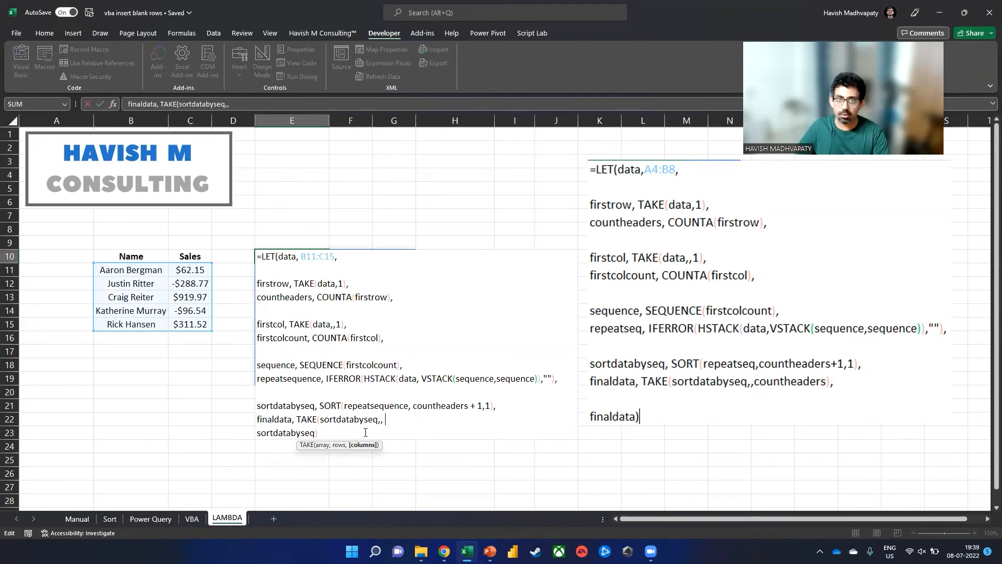
{"action": "type", "text": "count"}
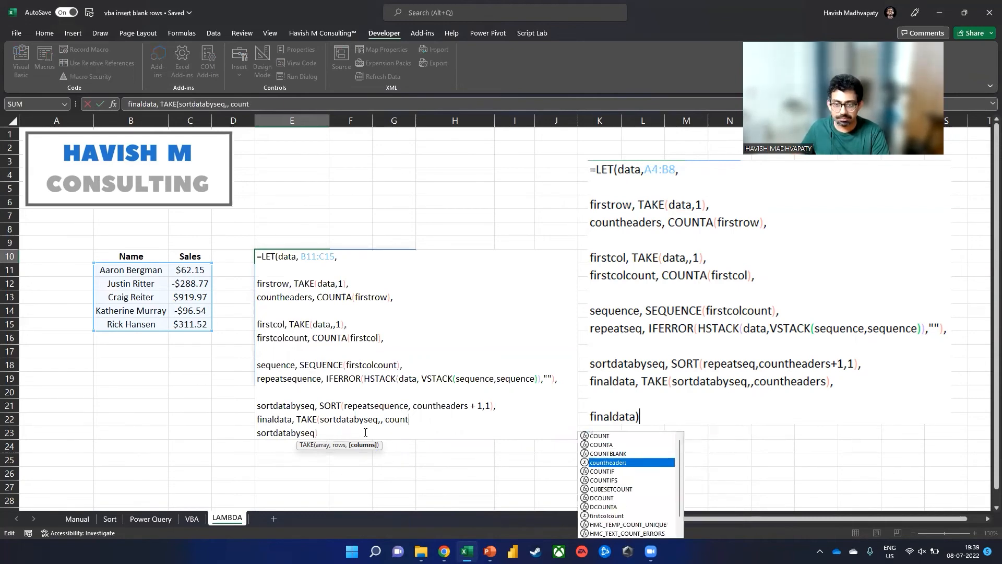
{"action": "key", "text": "Tab"}
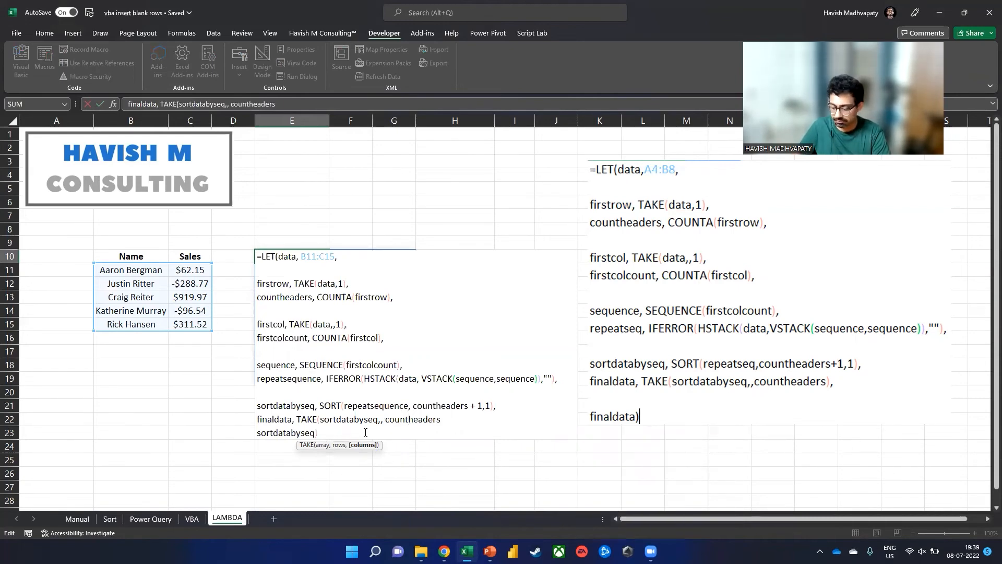
{"action": "type", "text": "),"}
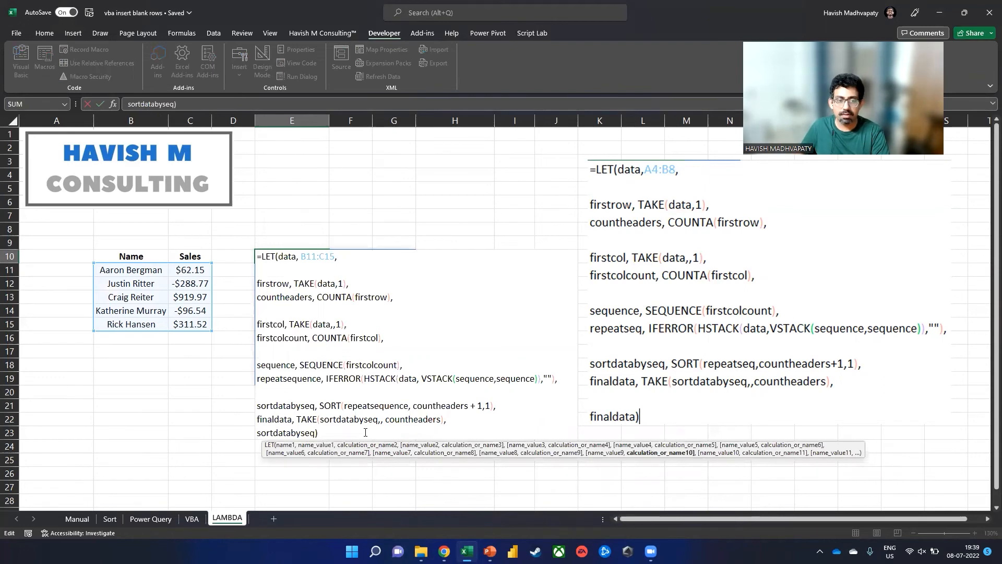
Add an empty line below the finaldata definition, make finaldata the returned result instead of sortdatabyseq, and commit the formula.
{"action": "key", "text": "alt+Return"}
{"action": "key", "text": "shift+Home"}
{"action": "type", "text": "finaldata"}
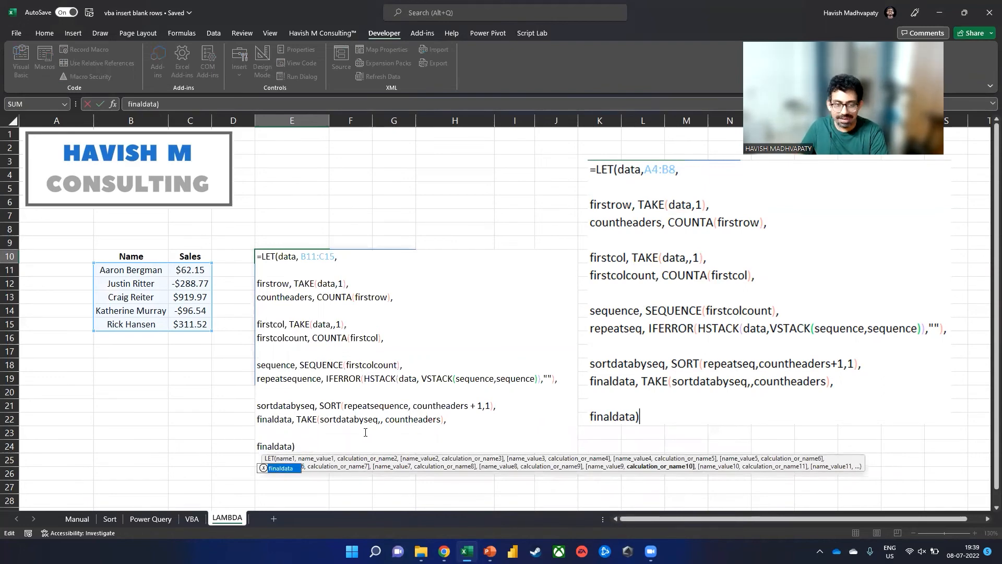
{"action": "key", "text": "Return"}
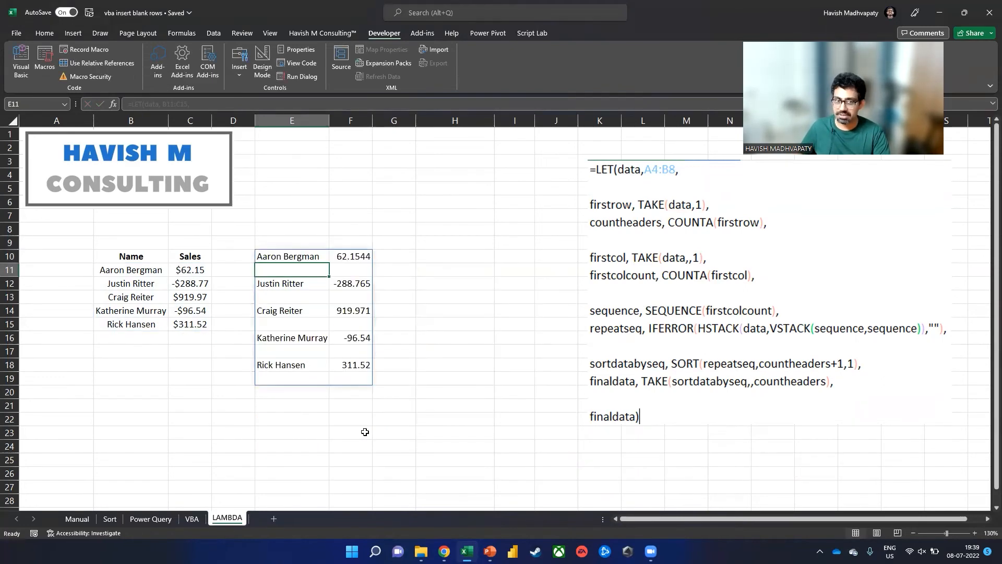
Move the LET formula from cell E10 to cell F10.
{"action": "key", "text": "Up"}
{"action": "key", "text": "ctrl+x"}
{"action": "key", "text": "Right"}
{"action": "key", "text": "Return"}
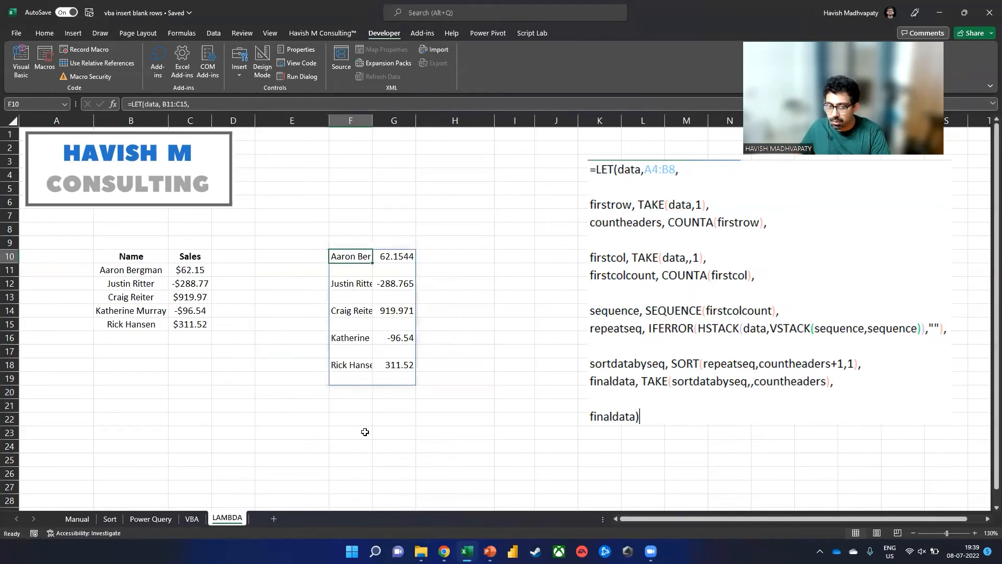
Widen column F enough to show the full names and delete the reference formula picture from the sheet.
{"action": "left_click_drag", "start_coordinate": [372, 120], "coordinate": [437, 120]}
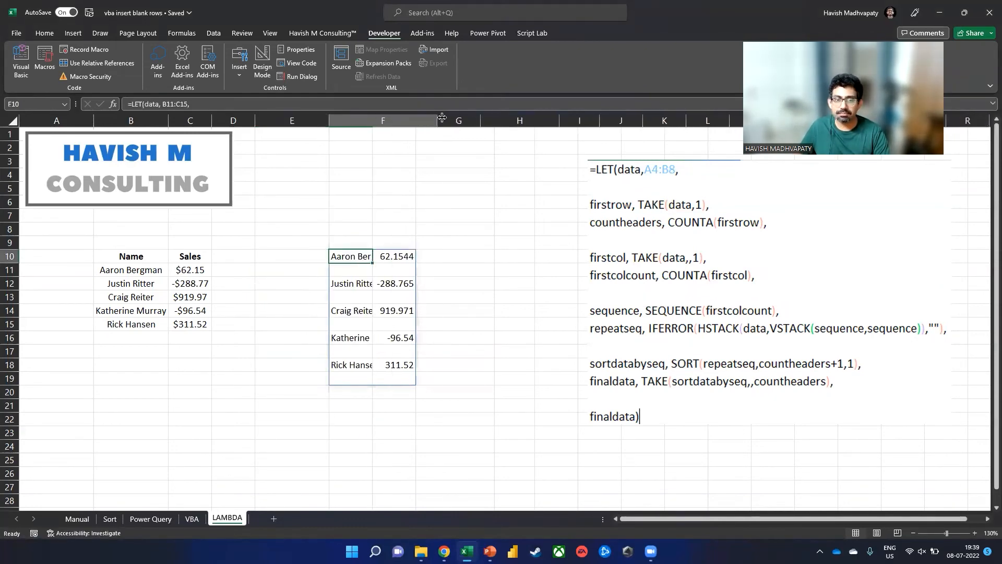
{"action": "left_click", "coordinate": [744, 243]}
{"action": "key", "text": "Delete"}
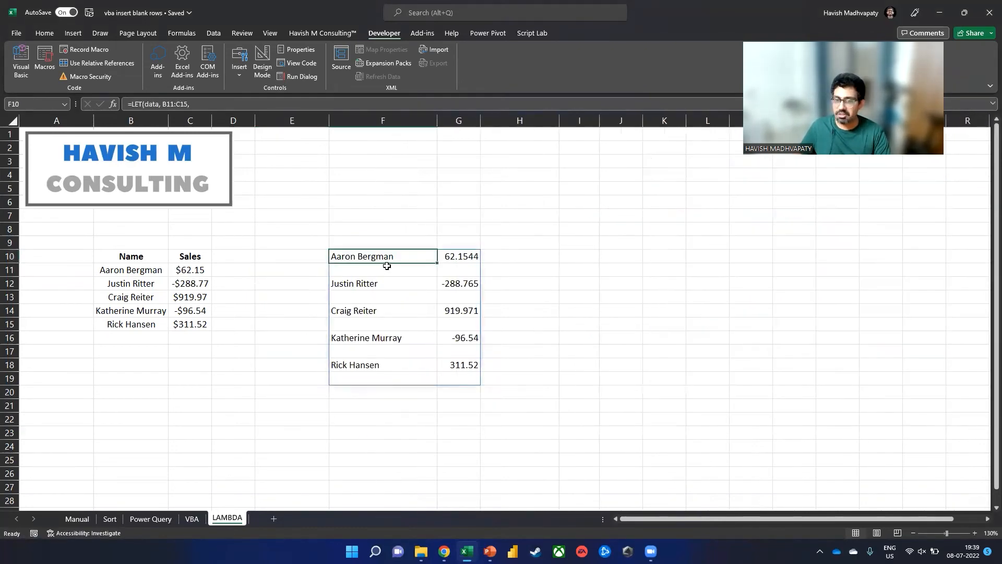
Add a Profit column in D10:D15 beside Sales, with the values 1 to 5 below the header.
{"action": "left_click", "coordinate": [233, 260]}
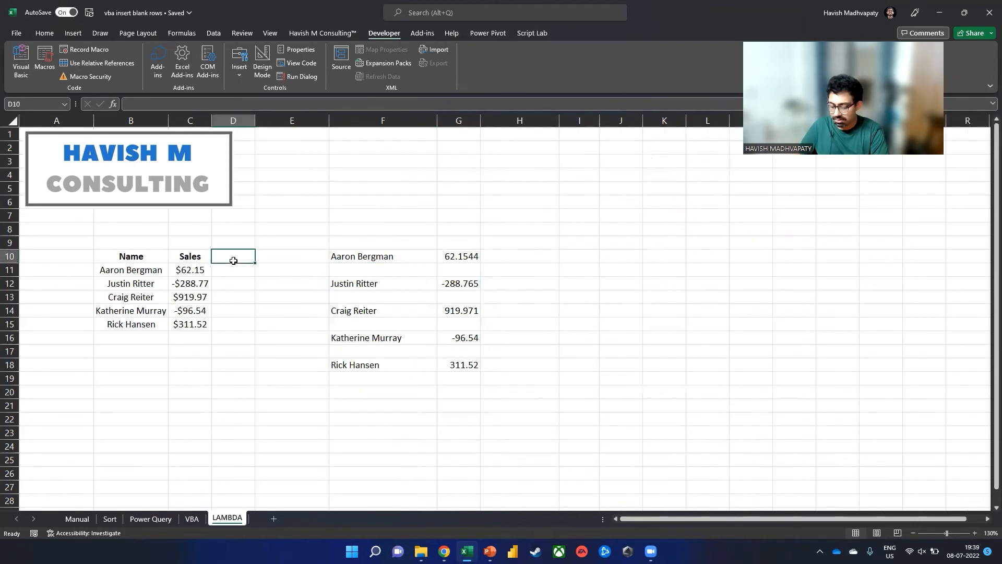
{"action": "type", "text": "Profit 1 2 3 "}
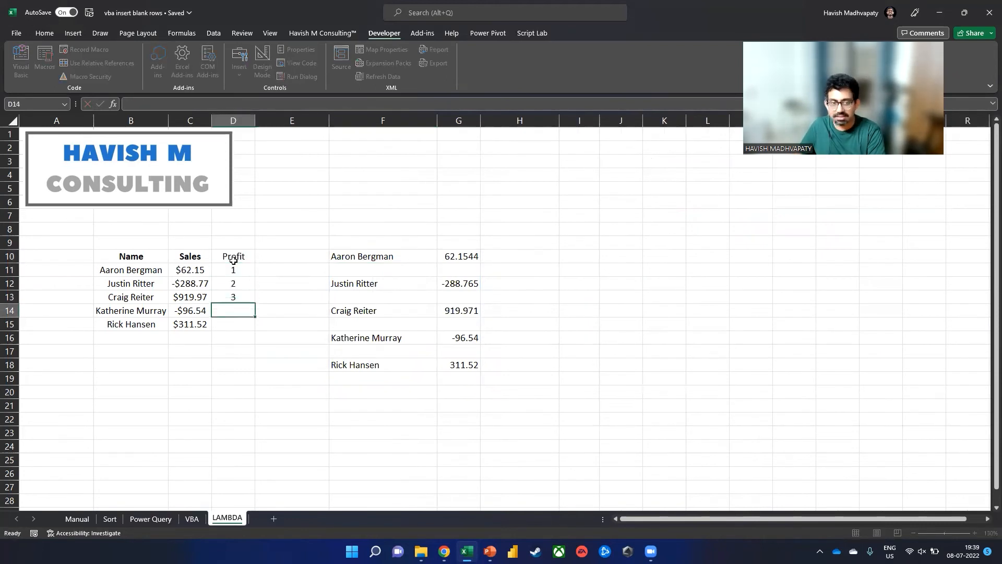
{"action": "type", "text": "4 5"}
Try the F10 LET formula with its data range extended to B11:D15, and undo that range change.
{"action": "double_click", "coordinate": [404, 256]}
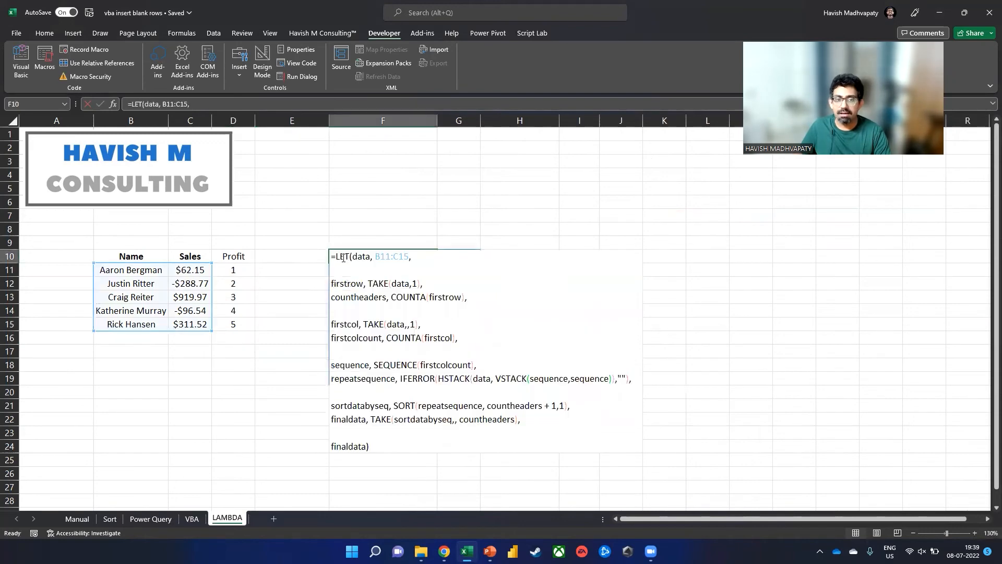
{"action": "left_click", "coordinate": [409, 256]}
{"action": "key", "text": "Left"}
{"action": "key", "text": "Left"}
{"action": "key", "text": "BackSpace"}
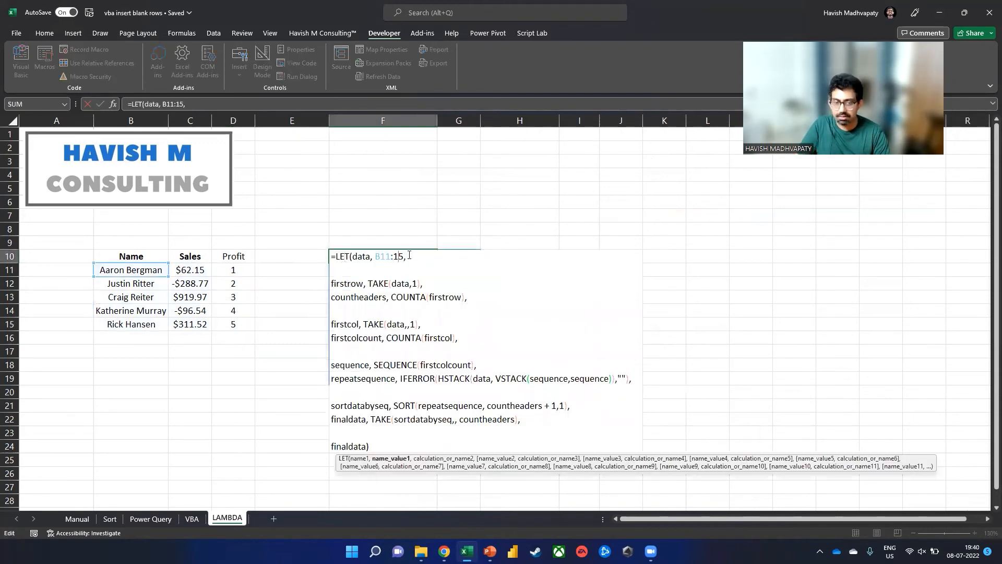
{"action": "type", "text": "d"}
{"action": "key", "text": "Return"}
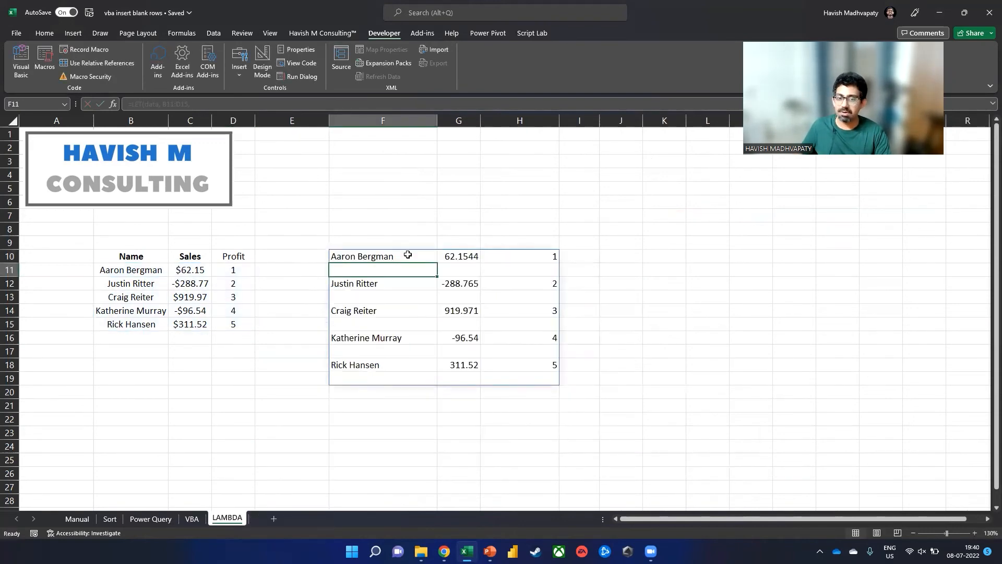
{"action": "key", "text": "ctrl+z"}
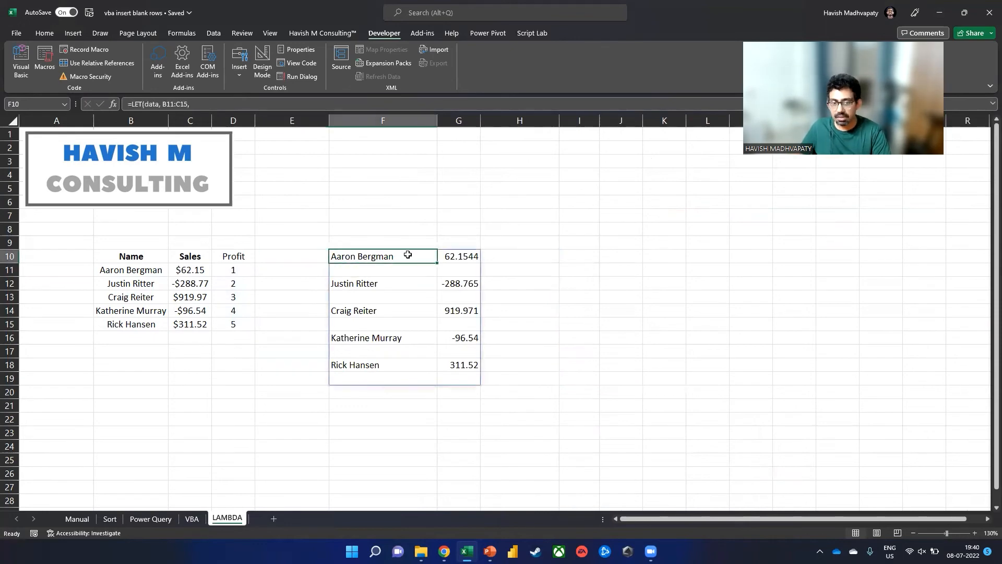
{"action": "double_click", "coordinate": [409, 255]}
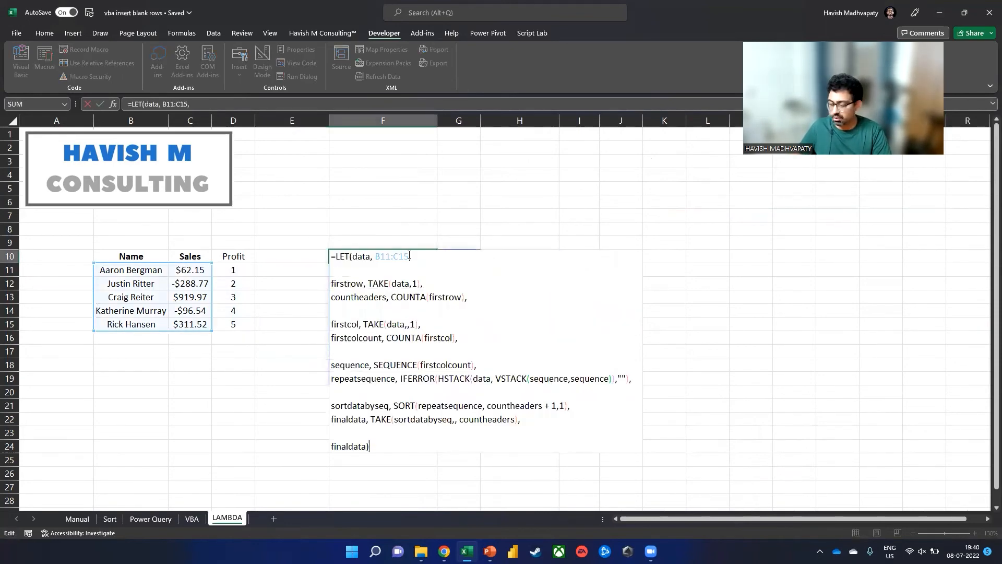
{"action": "key", "text": "ctrl+End"}
{"action": "type", "text": "l"}
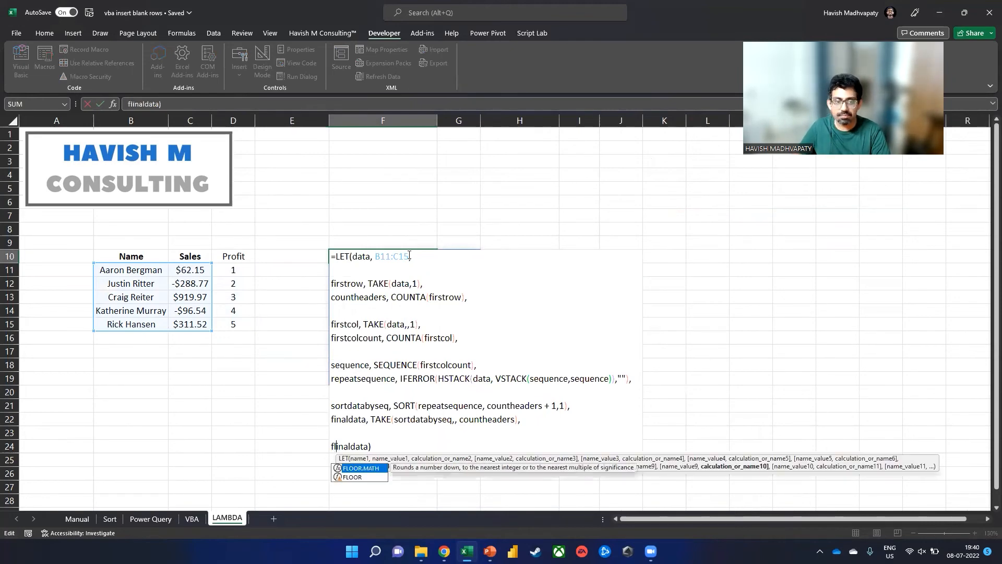
{"action": "key", "text": "F2"}
{"action": "key", "text": "Home"}
{"action": "key", "text": "Right"}
{"action": "key", "text": "Right"}
{"action": "key", "text": "Right"}
{"action": "key", "text": "Right"}
{"action": "key", "text": "Right"}
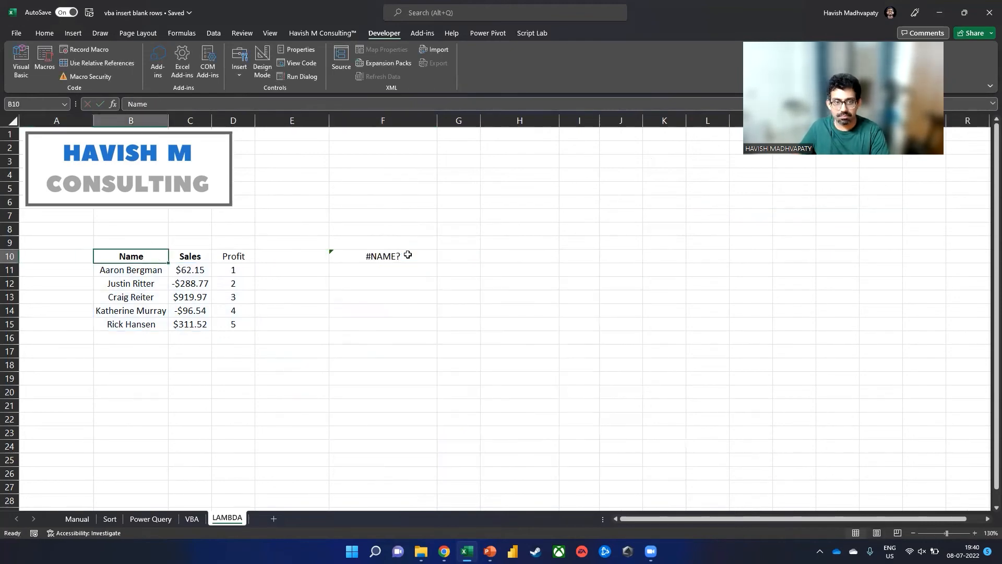
{"action": "key", "text": "F2"}
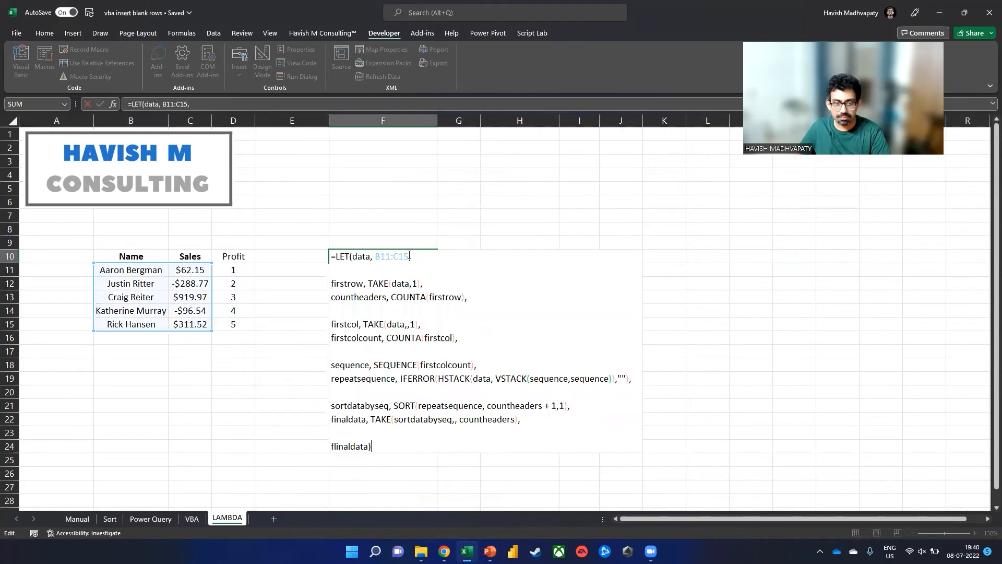
{"action": "key", "text": "ctrl+End"}
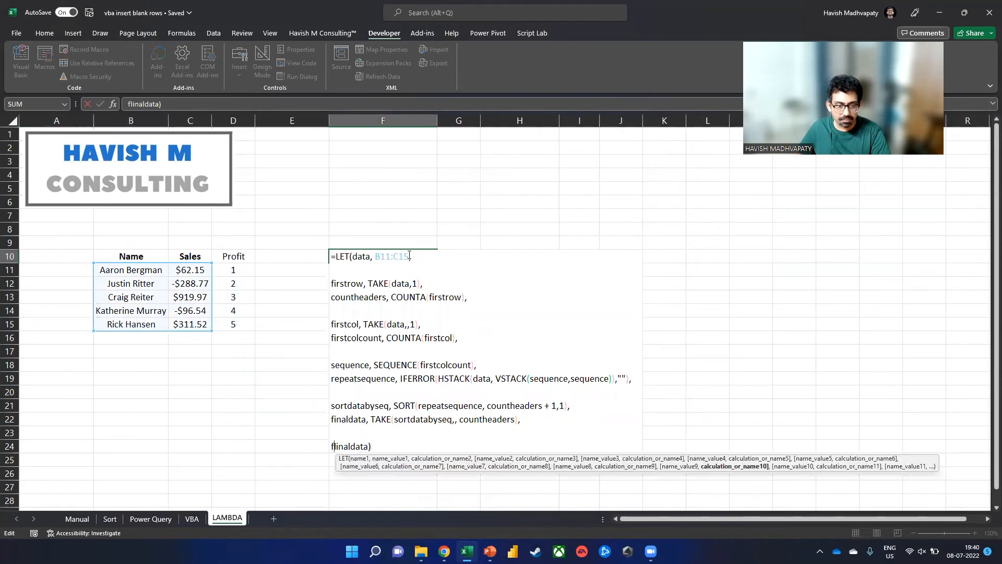
{"action": "key", "text": "Right"}
{"action": "key", "text": "BackSpace"}
Add a LAMBDA function with a parameter named data in front of the LET function in the F10 formula.
{"action": "key", "text": "ctrl+Home"}
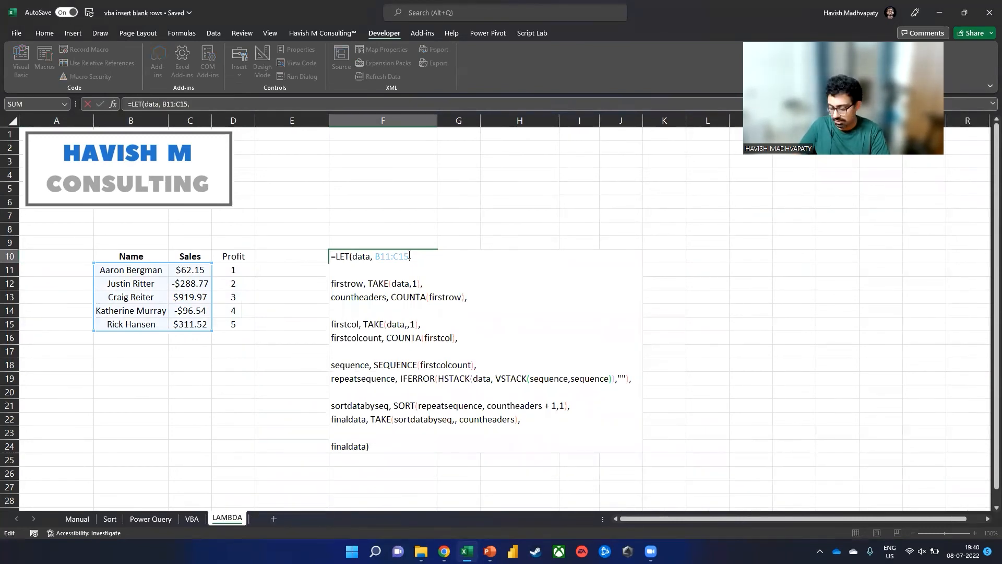
{"action": "type", "text": "lambda("}
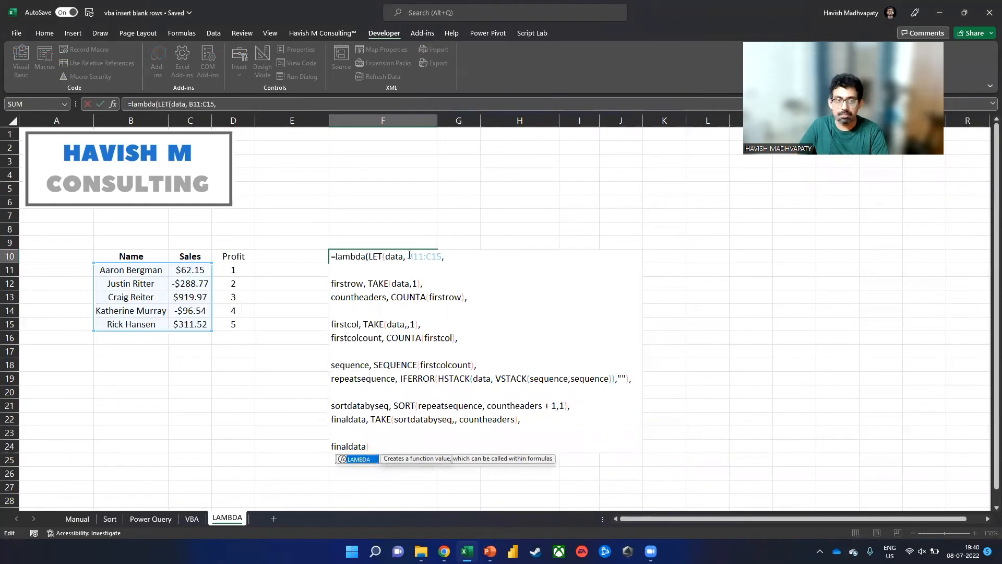
{"action": "type", "text": "data"}
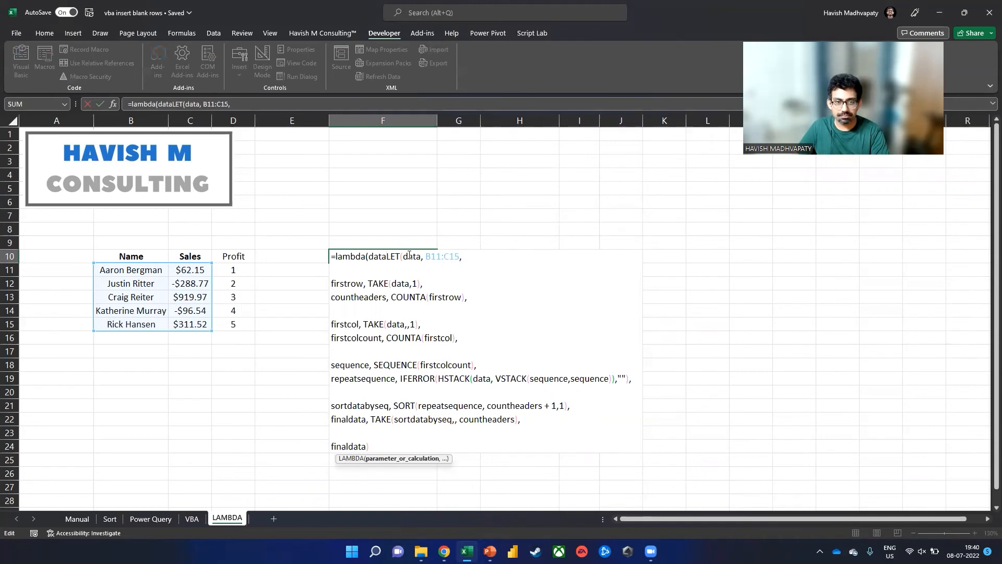
{"action": "type", "text": ","}
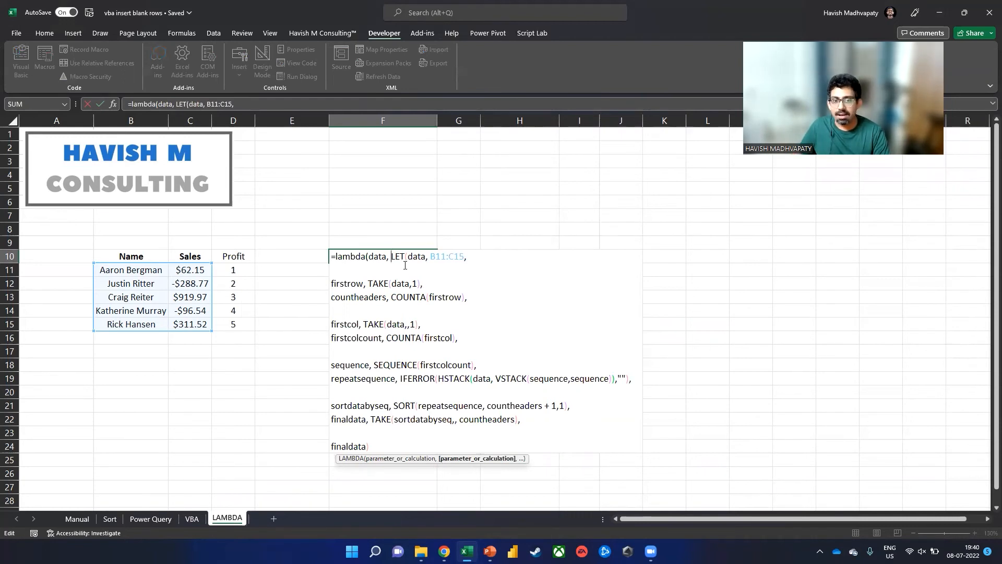
Replace the fixed B11:C15 range inside the LET function with the data parameter.
{"action": "left_click", "coordinate": [432, 257]}
{"action": "key", "text": "shift+Right"}
{"action": "key", "text": "shift+Right"}
{"action": "key", "text": "shift+Right"}
{"action": "key", "text": "shift+Right"}
{"action": "key", "text": "shift+Right"}
{"action": "key", "text": "shift+Right"}
{"action": "key", "text": "shift+Right"}
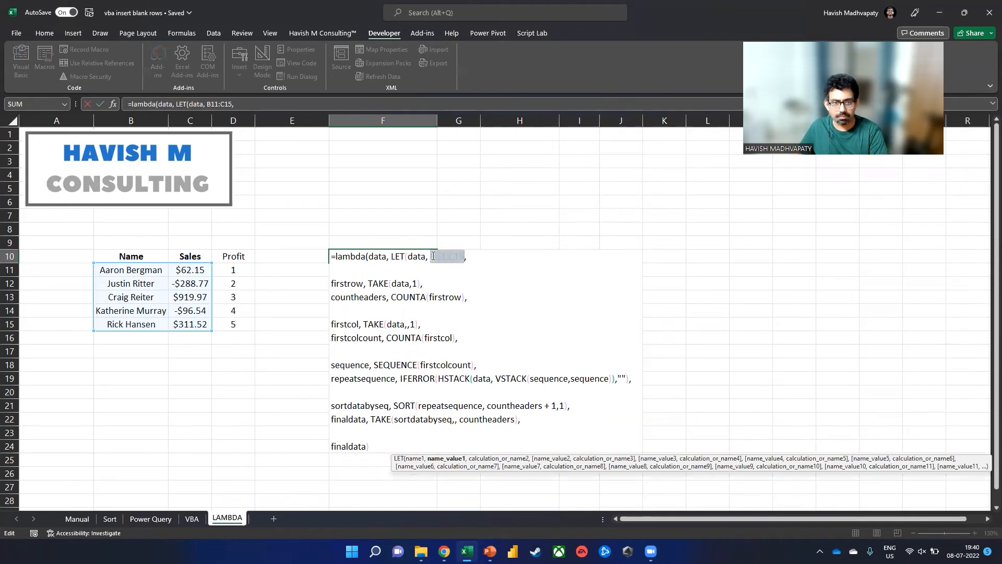
{"action": "type", "text": "data"}
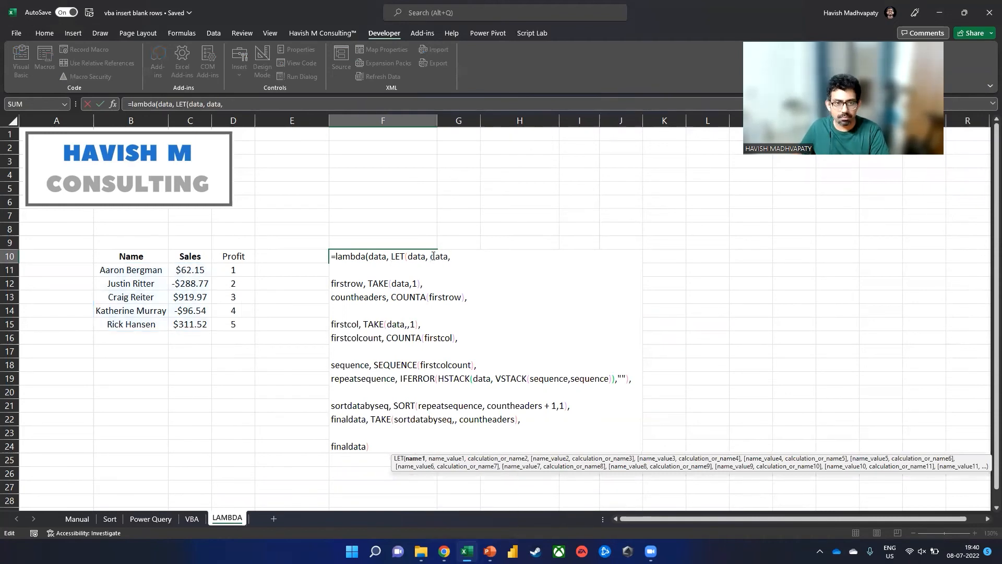
Rename the LAMBDA parameter to range and use range as the value of LET's data variable.
{"action": "key", "text": "Left"}
{"action": "key", "text": "shift+Left"}
{"action": "key", "text": "shift+Left"}
{"action": "key", "text": "shift+Left"}
{"action": "key", "text": "shift+Left"}
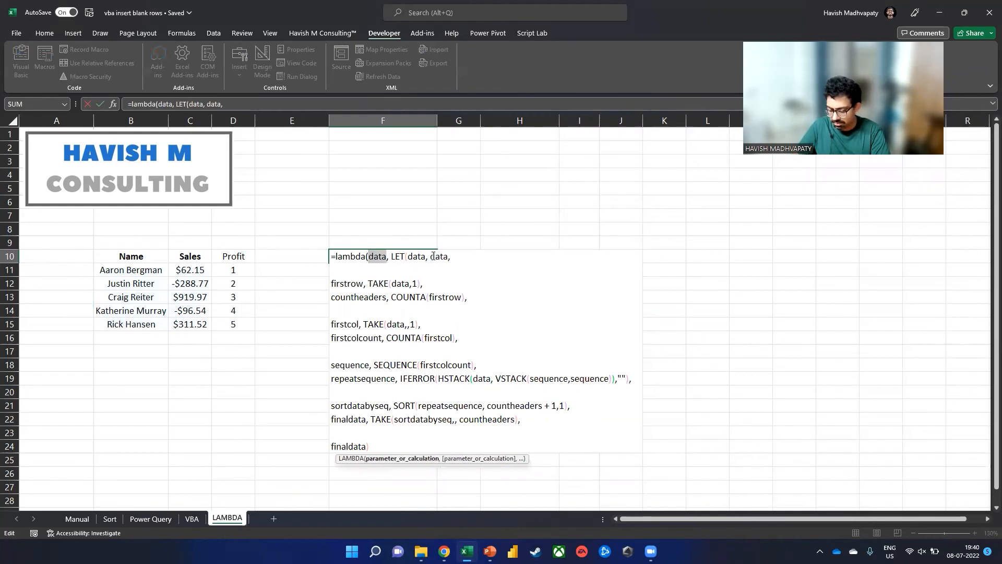
{"action": "type", "text": "range"}
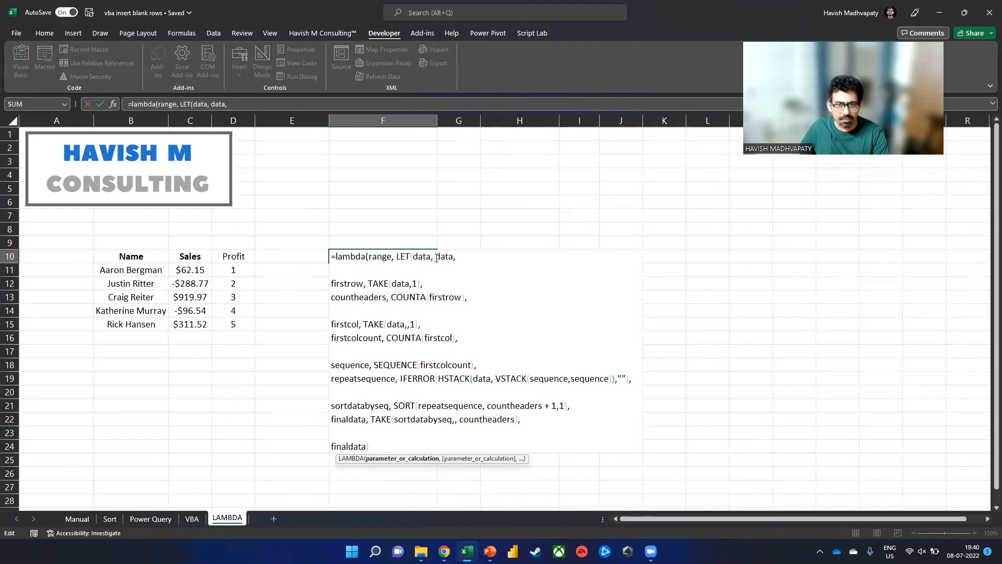
{"action": "double_click", "coordinate": [438, 258]}
{"action": "type", "text": "range"}
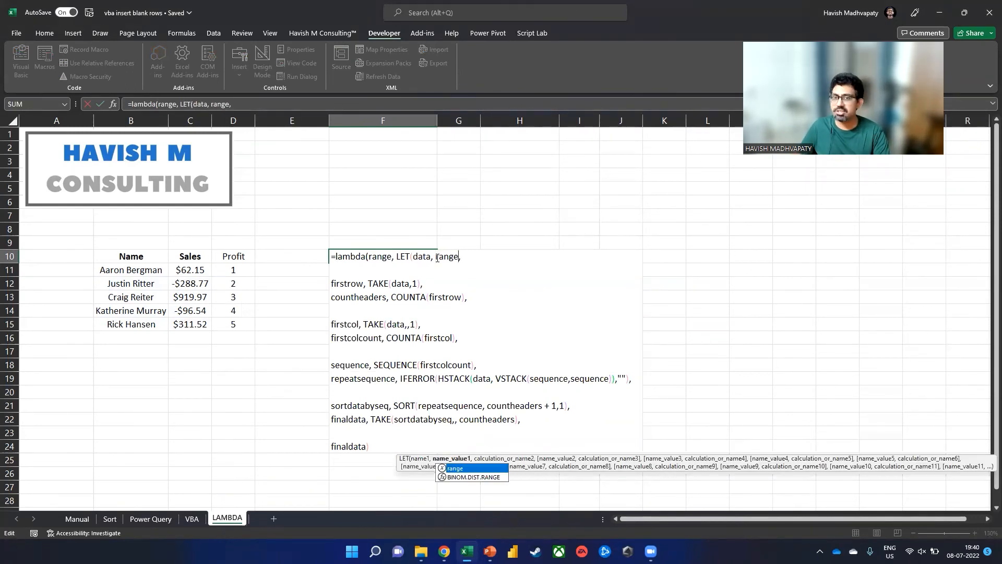
Close the LAMBDA after finaldata, call it with the range B11:D15 and enter the formula in F10.
{"action": "scroll", "coordinate": [418, 433], "scroll_direction": "down", "scroll_amount": 2}
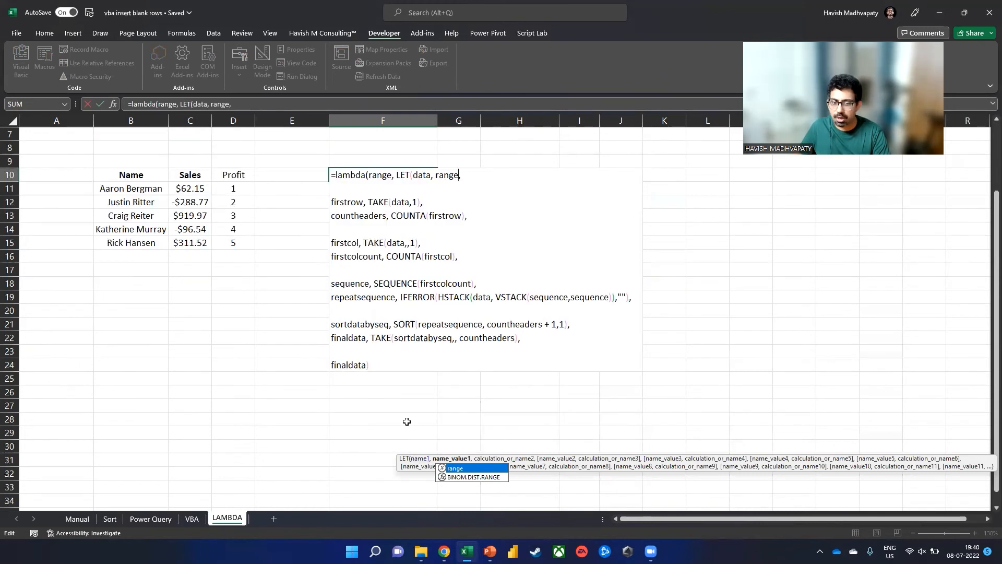
{"action": "left_click", "coordinate": [396, 357]}
{"action": "left_click", "coordinate": [389, 363]}
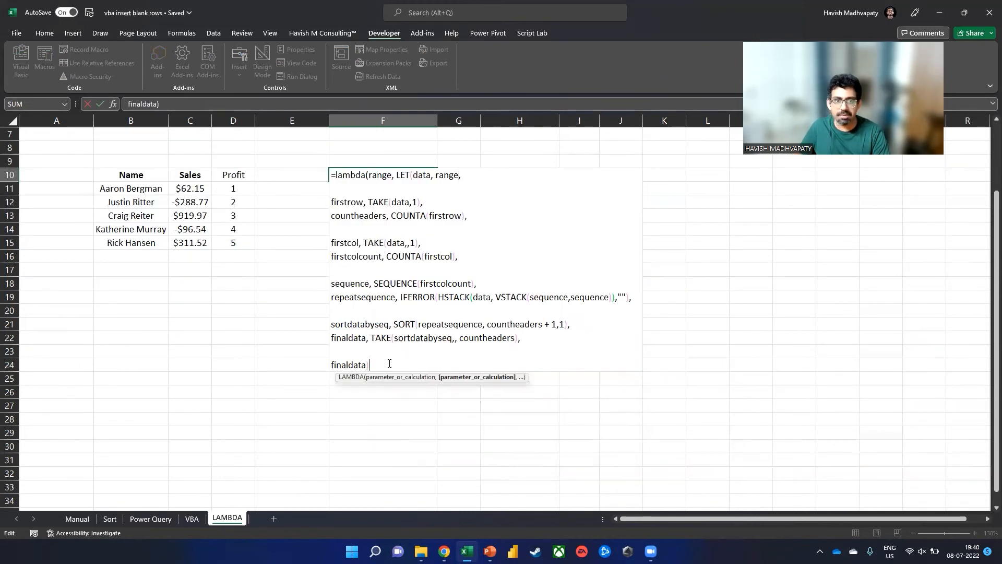
{"action": "type", "text": ")("}
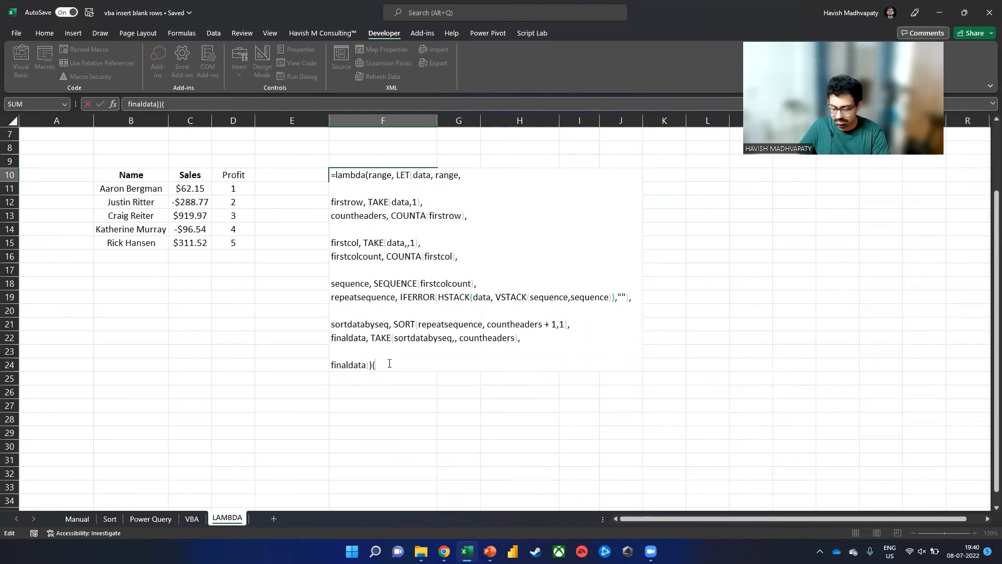
{"action": "type", "text": "b11"}
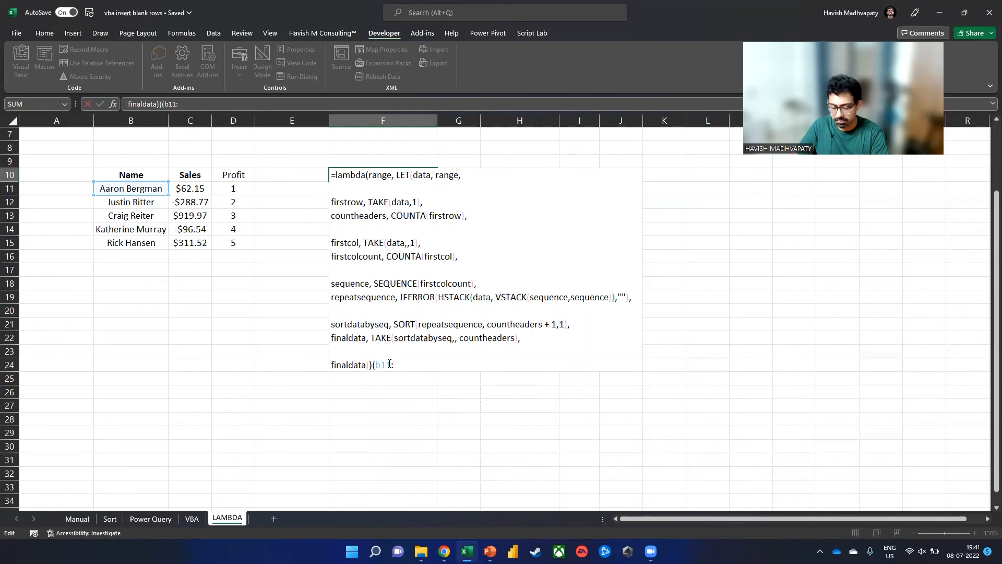
{"action": "type", "text": ":d15)"}
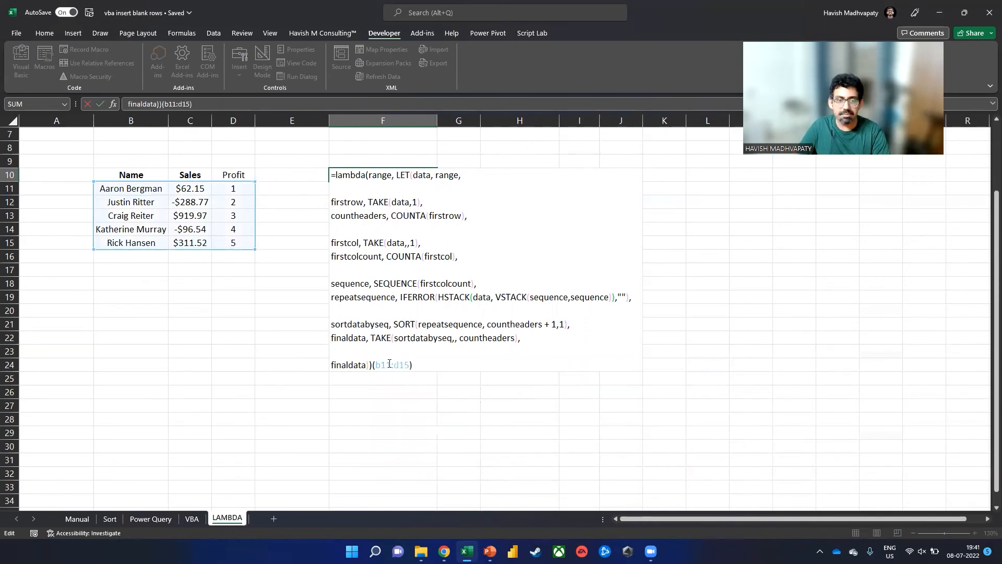
{"action": "key", "text": "Return"}
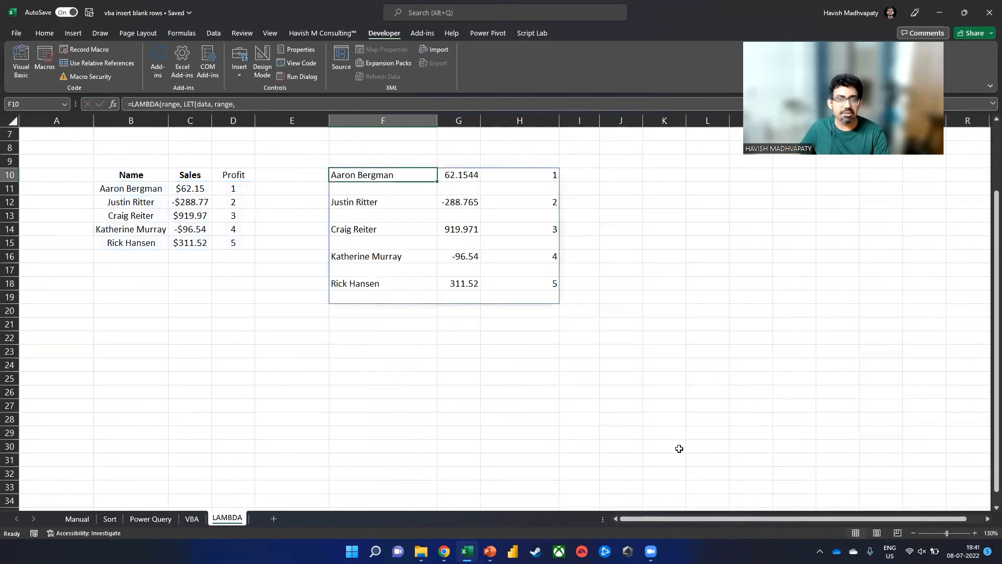
{"action": "key", "text": "alt+Tab"}
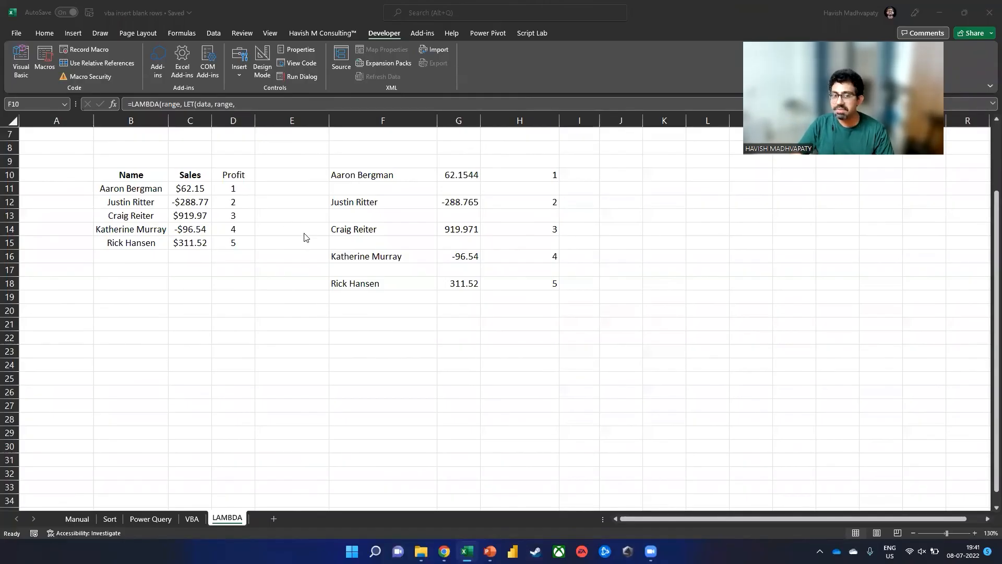
{"action": "left_click", "coordinate": [353, 177]}
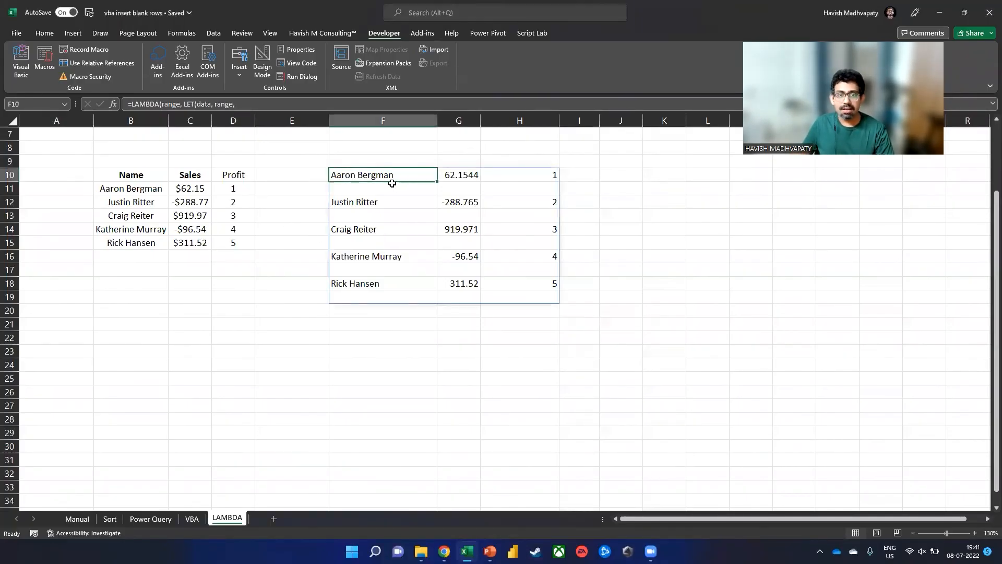
{"action": "double_click", "coordinate": [392, 179]}
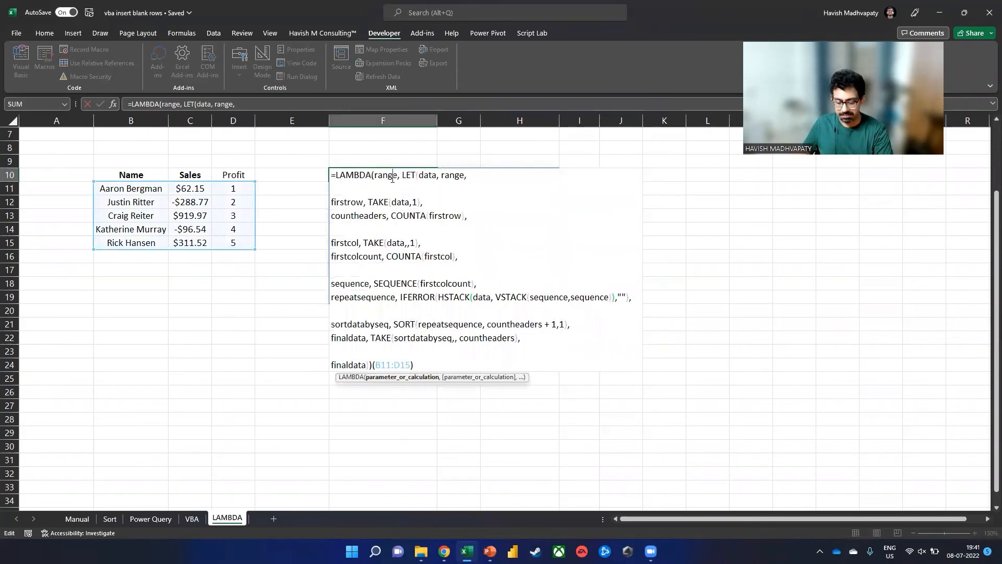
{"action": "key", "text": "Escape"}
{"action": "key", "text": "Left"}
{"action": "key", "text": "Left"}
{"action": "key", "text": "Left"}
{"action": "key", "text": "Right"}
{"action": "key", "text": "Right"}
{"action": "key", "text": "Right"}
{"action": "key", "text": "Right"}
{"action": "key", "text": "Left"}
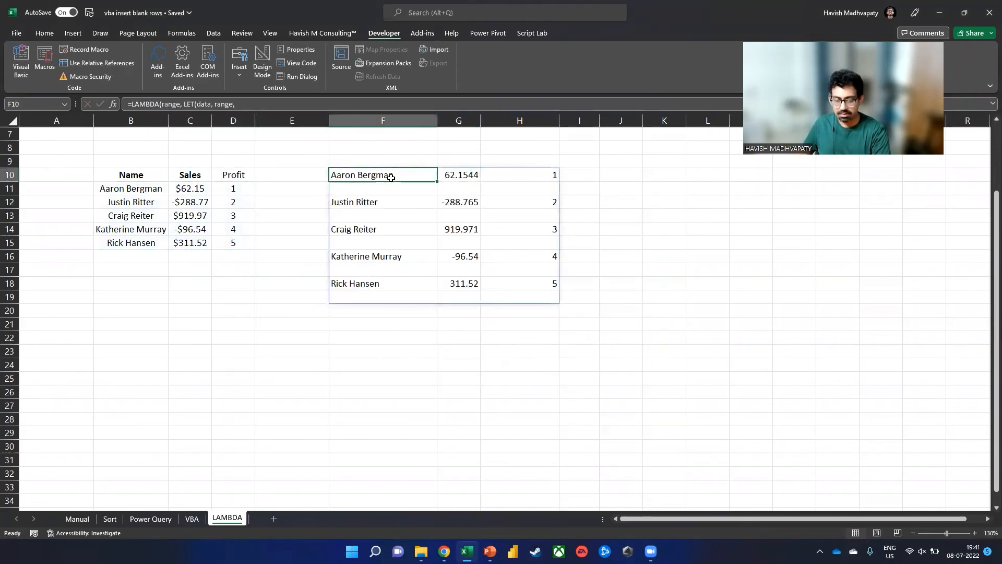
Remove the trailing (B11:D15) call from the F10 LAMBDA formula, select its full remaining text and commit the cell.
{"action": "key", "text": "F2"}
{"action": "key", "text": "ctrl+a"}
{"action": "key", "text": "Left"}
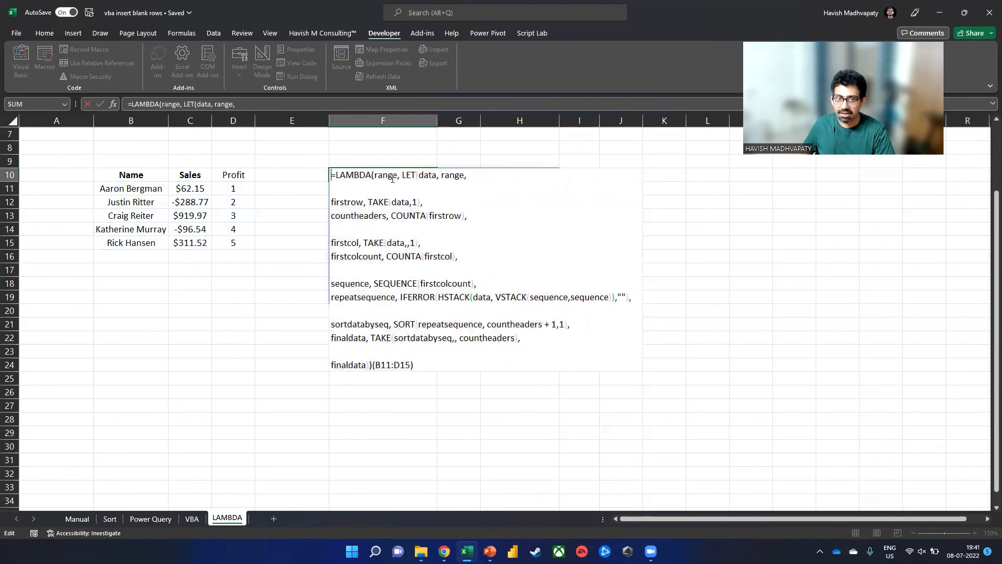
{"action": "key", "text": "ctrl+End"}
{"action": "key", "text": "BackSpace"}
{"action": "key", "text": "BackSpace"}
{"action": "key", "text": "BackSpace"}
{"action": "key", "text": "BackSpace"}
{"action": "key", "text": "BackSpace"}
{"action": "key", "text": "BackSpace"}
{"action": "key", "text": "BackSpace"}
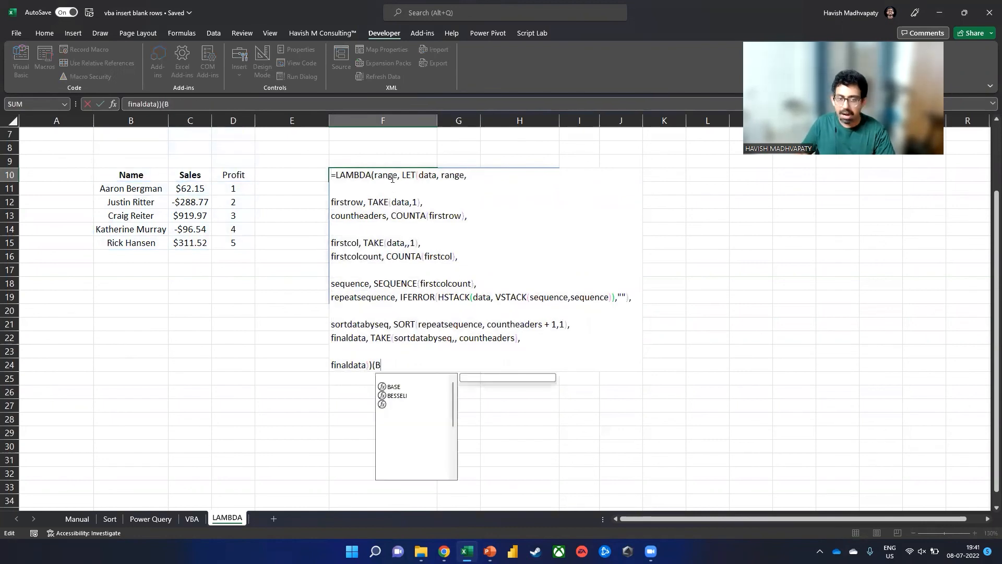
{"action": "key", "text": "BackSpace"}
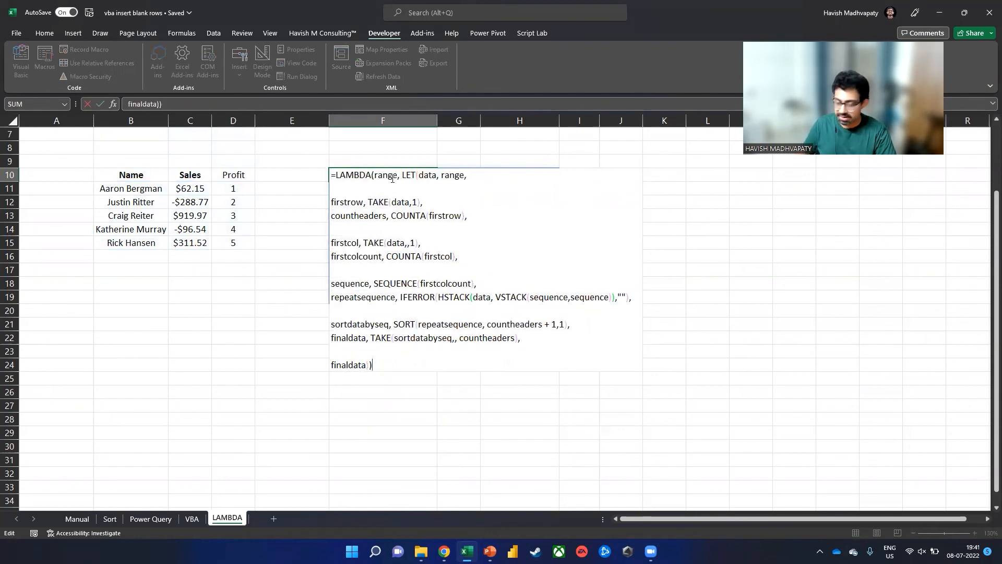
{"action": "key", "text": "ctrl+shift+Home"}
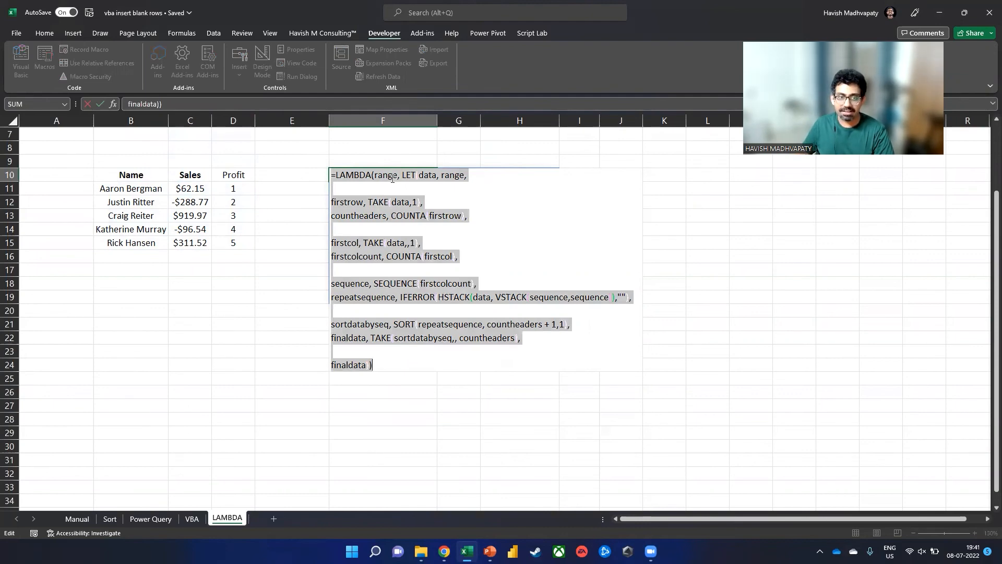
{"action": "key", "text": "Return"}
{"action": "key", "text": "Up"}
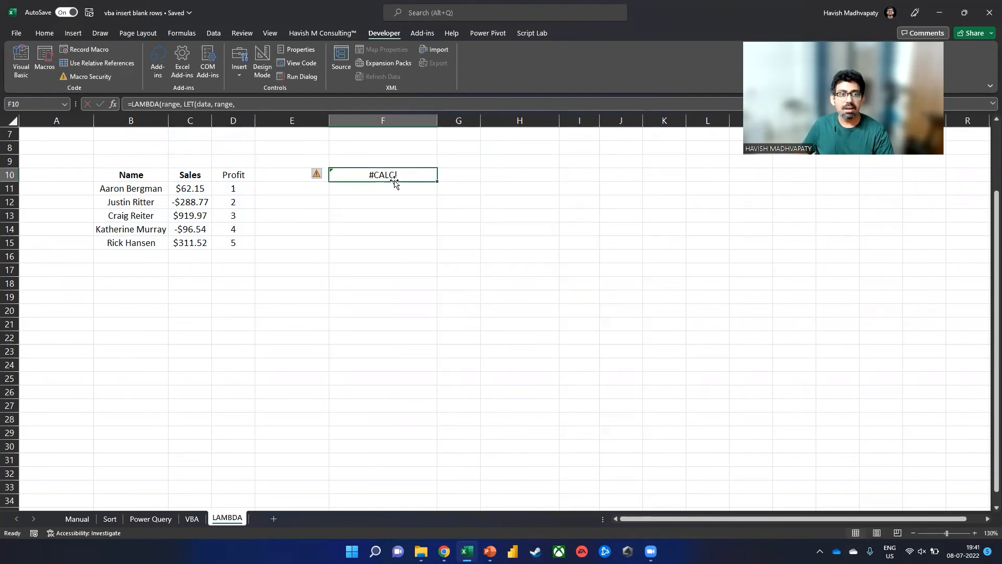
Start a new workbook-scoped defined name called Insert_Blank_Rows, using an enlarged definition dialog.
{"action": "left_click", "coordinate": [182, 32]}
{"action": "left_click", "coordinate": [317, 63]}
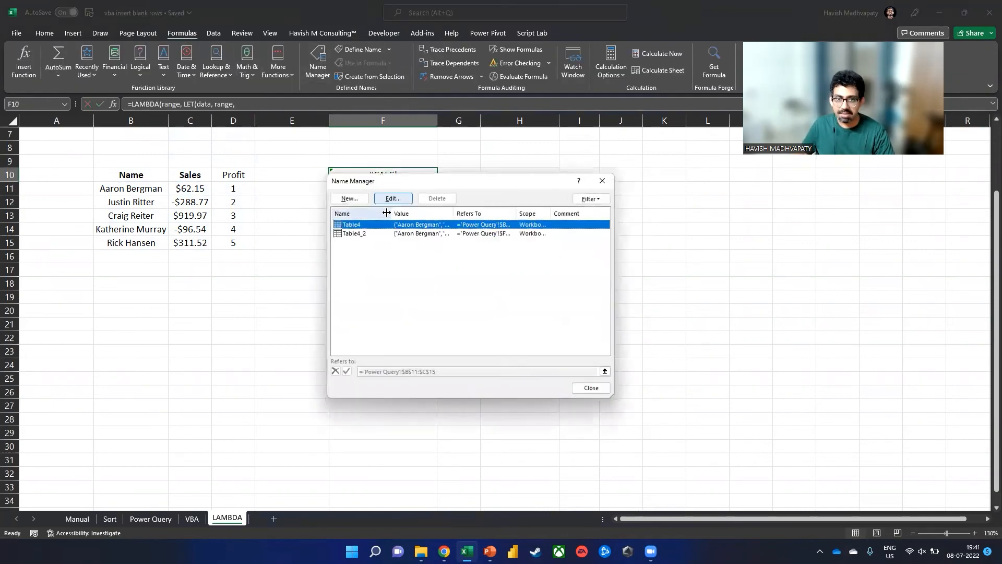
{"action": "left_click", "coordinate": [349, 198]}
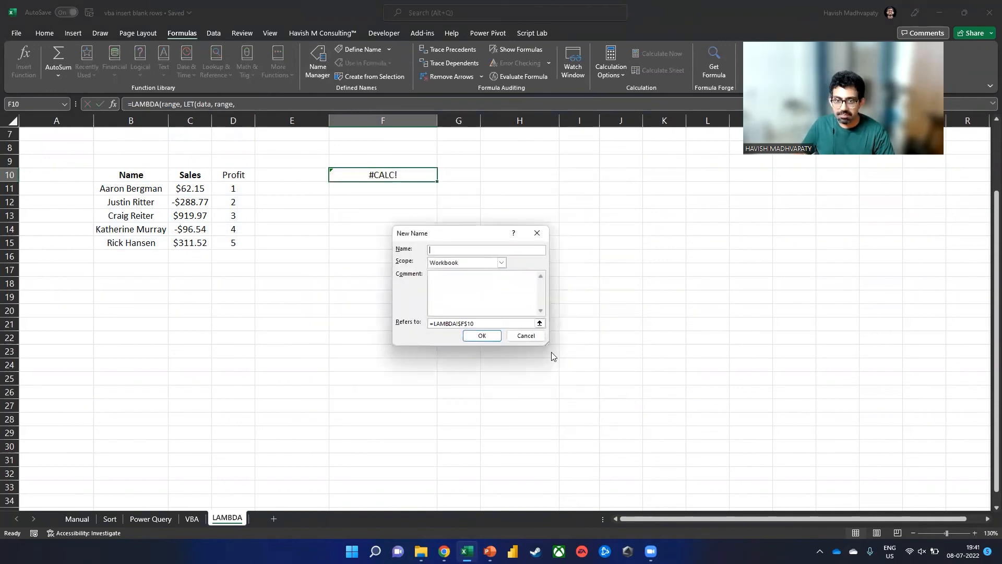
{"action": "left_click_drag", "start_coordinate": [549, 345], "coordinate": [695, 452]}
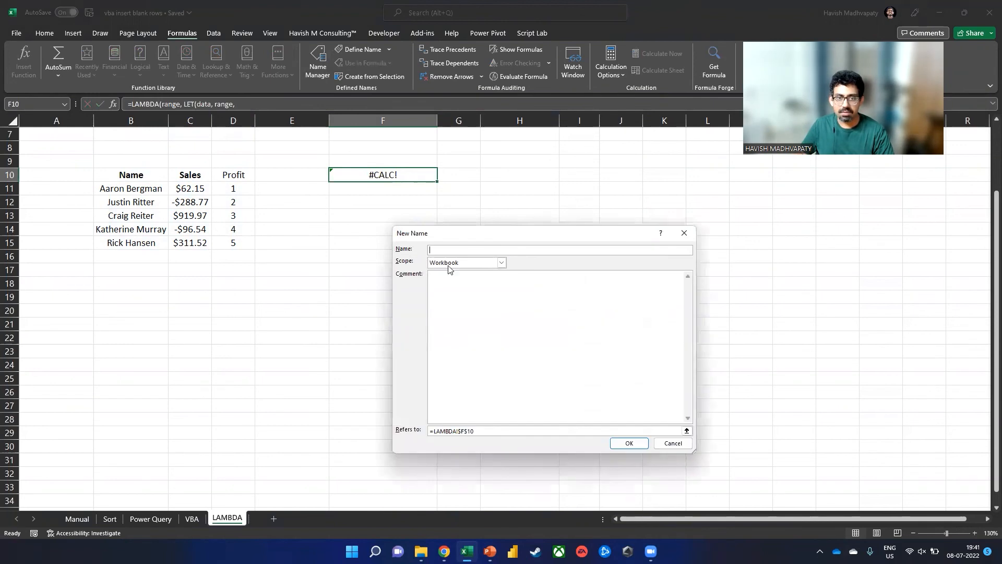
{"action": "left_click_drag", "start_coordinate": [440, 234], "coordinate": [401, 143]}
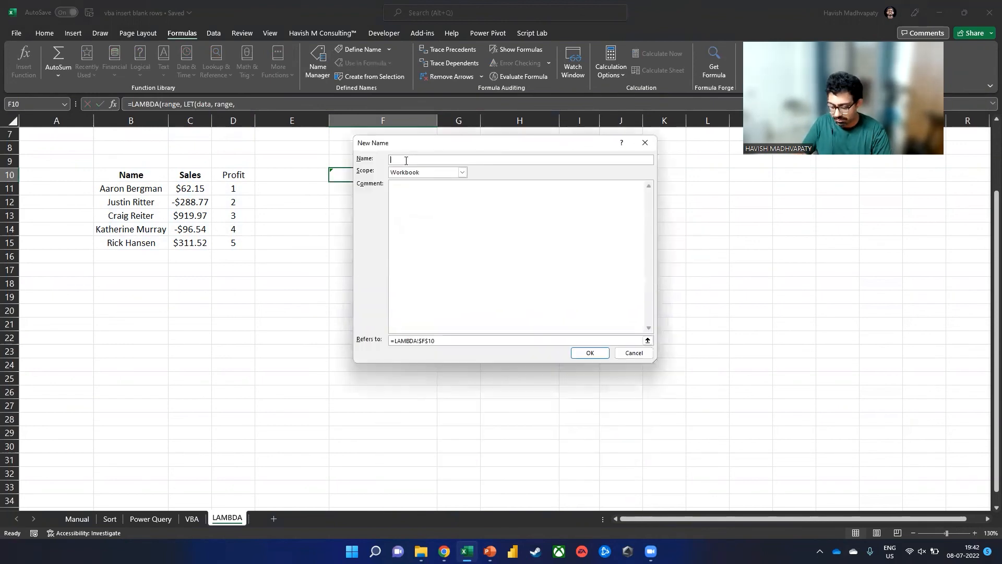
{"action": "type", "text": "Insert_B"}
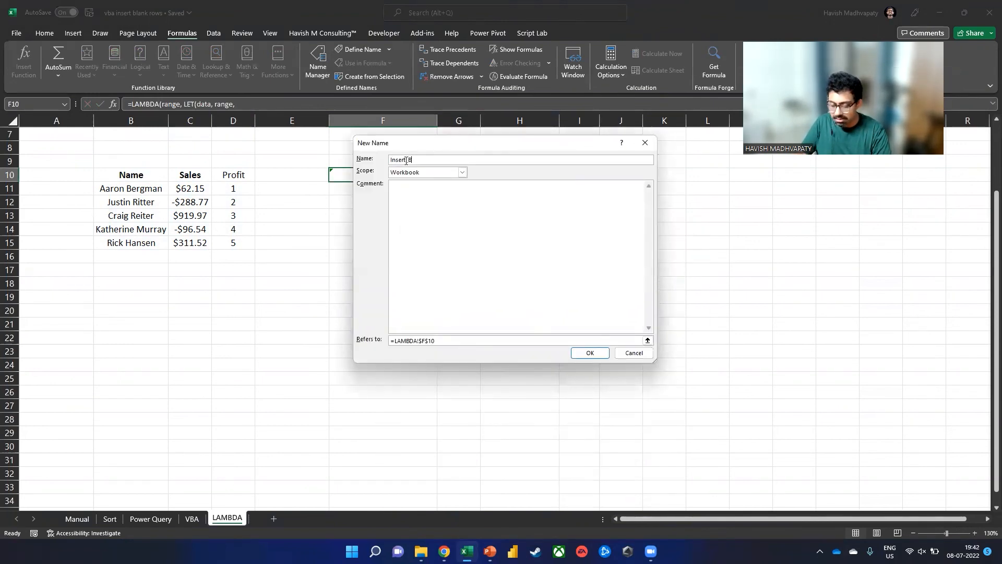
{"action": "type", "text": "lank_Rows"}
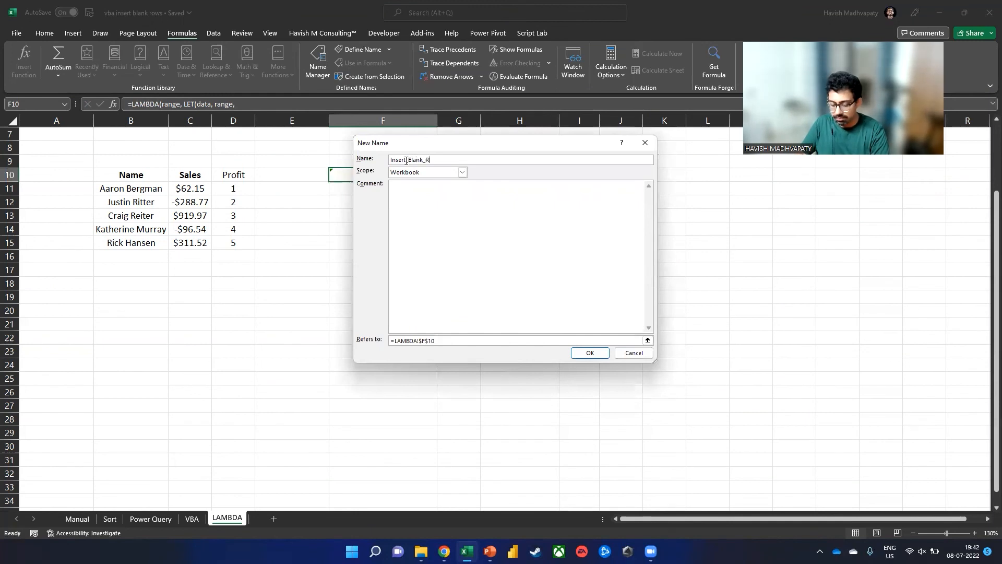
Make the Insert_Blank_Rows name refer to the copied LAMBDA formula, save it and close the name manager.
{"action": "left_click", "coordinate": [444, 340]}
{"action": "key", "text": "ctrl+v"}
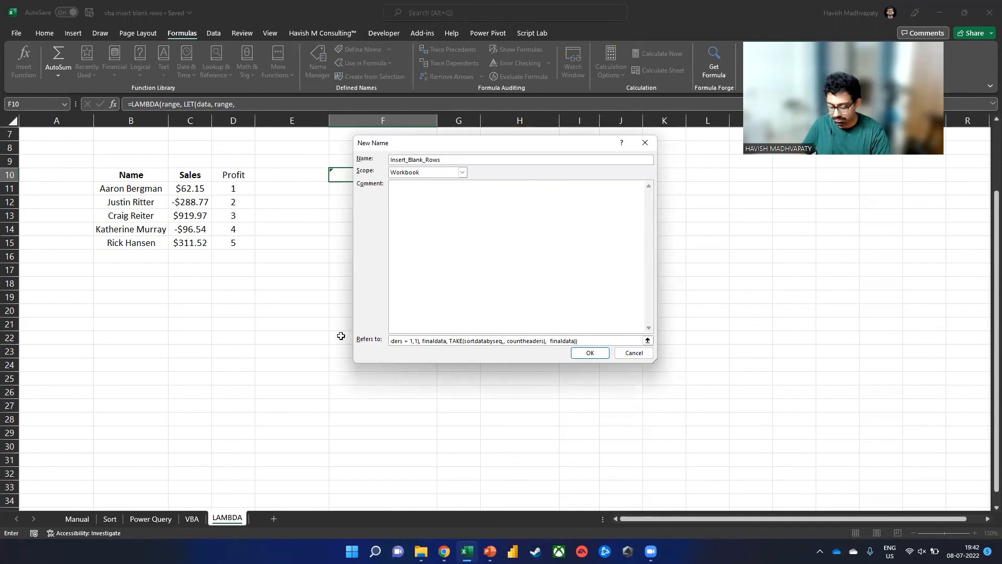
{"action": "key", "text": "F2"}
{"action": "key", "text": "Home"}
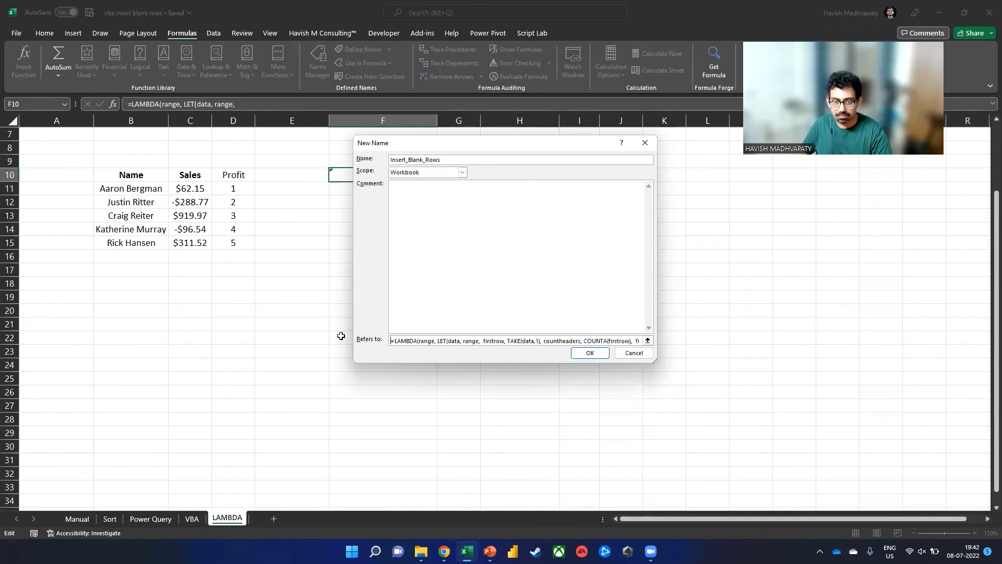
{"action": "left_click", "coordinate": [590, 353]}
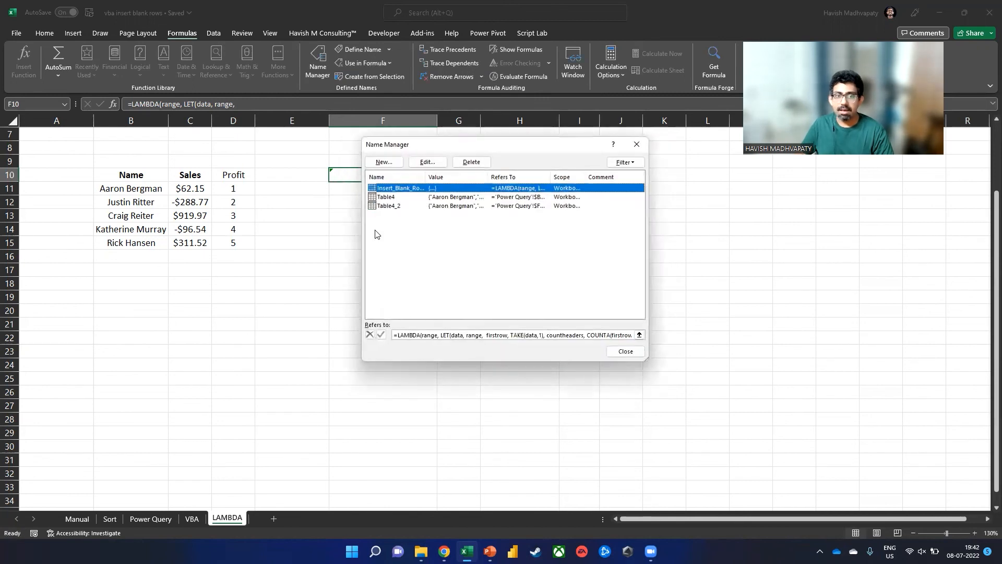
{"action": "left_click", "coordinate": [626, 351]}
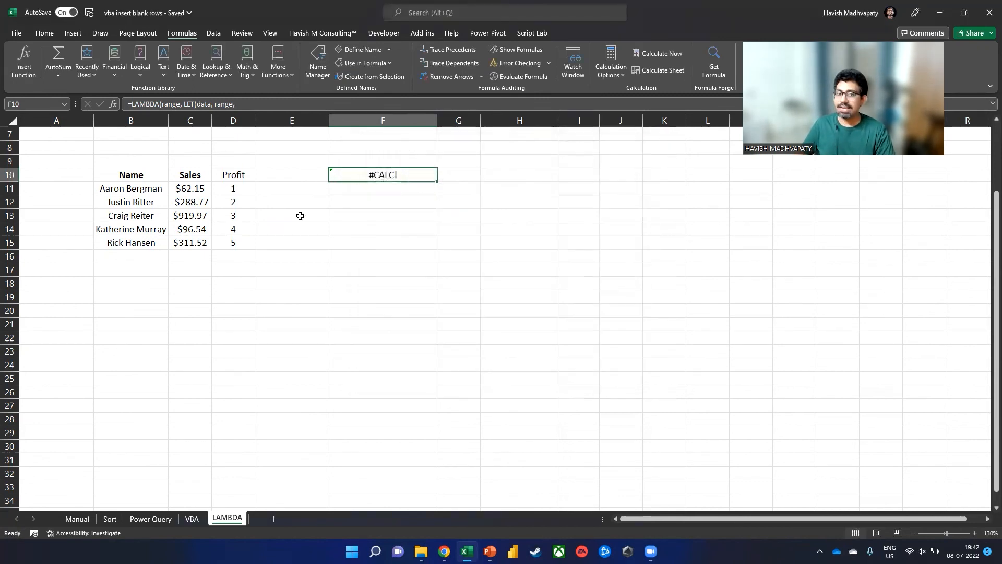
Replace the F10 formula with a call to Insert_Blank_Rows on the range B10:D15.
{"action": "type", "text": "=insert"}
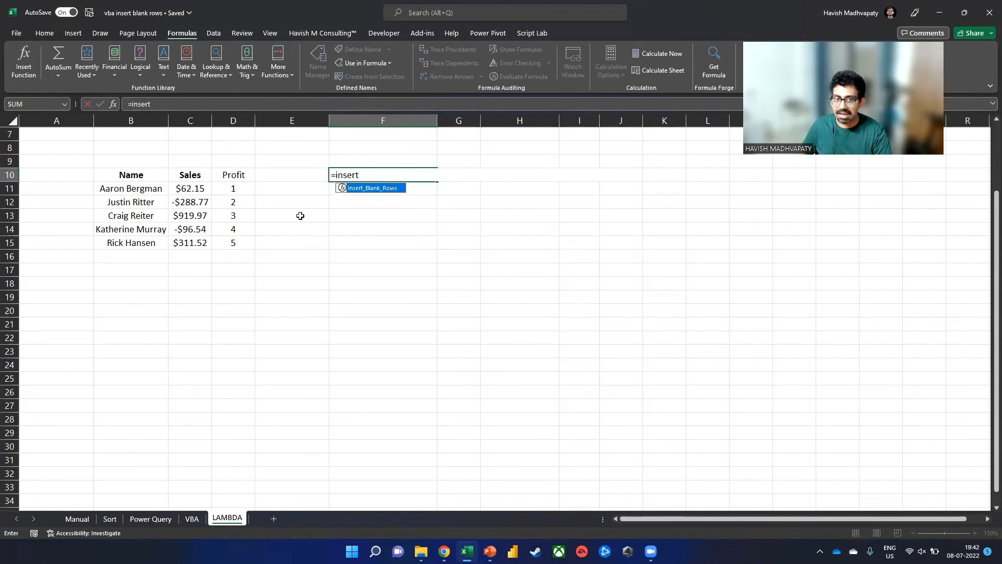
{"action": "key", "text": "Tab"}
{"action": "key", "text": "Left"}
{"action": "key", "text": "Left"}
{"action": "key", "text": "Left"}
{"action": "key", "text": "Left"}
{"action": "key", "text": "ctrl+shift+Right"}
{"action": "key", "text": "ctrl+shift+Down"}
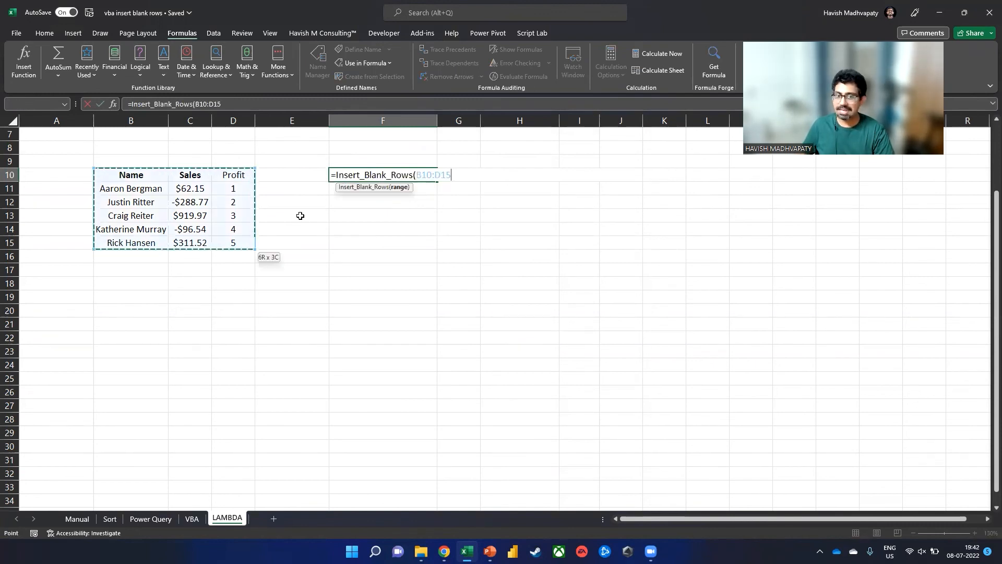
{"action": "key", "text": "Return"}
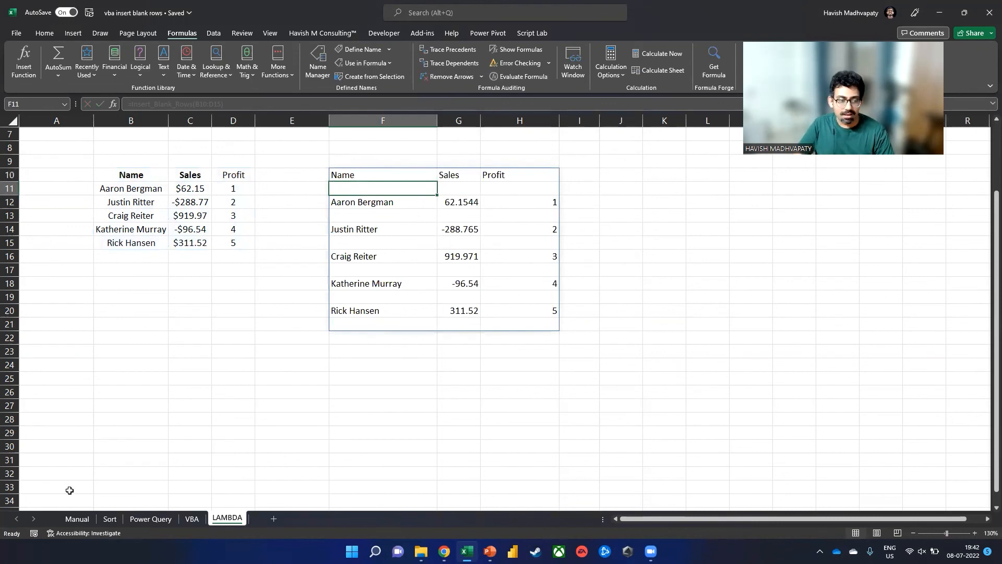
Review the blank-row results on the Manual, Sort, Power Query and VBA sheets, ending on the LAMBDA sheet.
{"action": "left_click", "coordinate": [77, 518]}
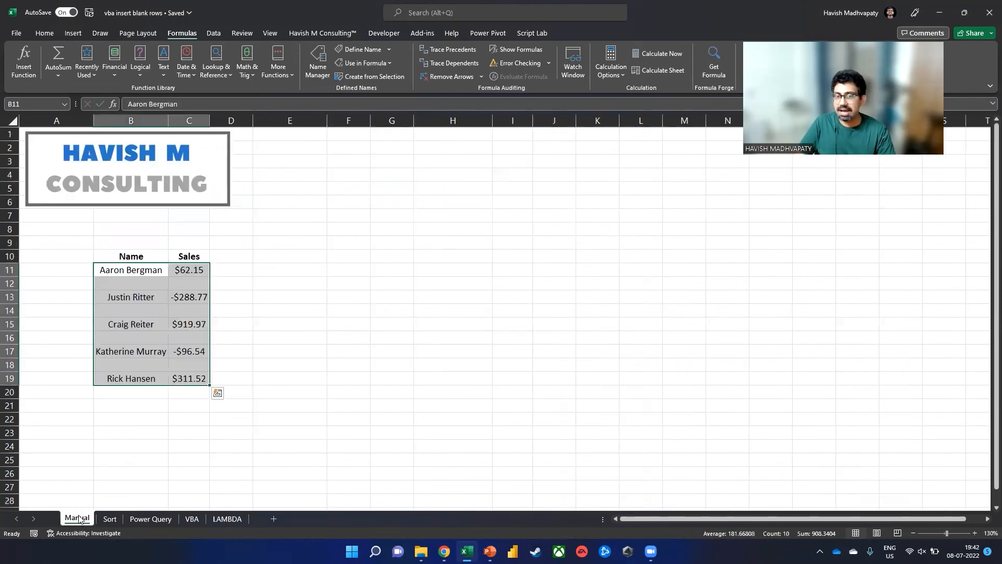
{"action": "left_click", "coordinate": [108, 519]}
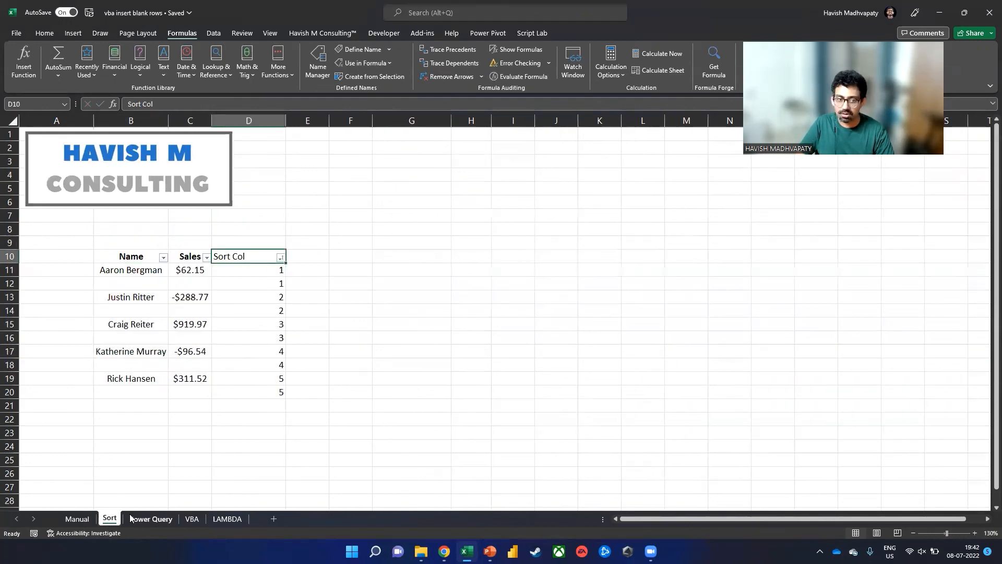
{"action": "left_click", "coordinate": [150, 519]}
{"action": "left_click", "coordinate": [192, 518]}
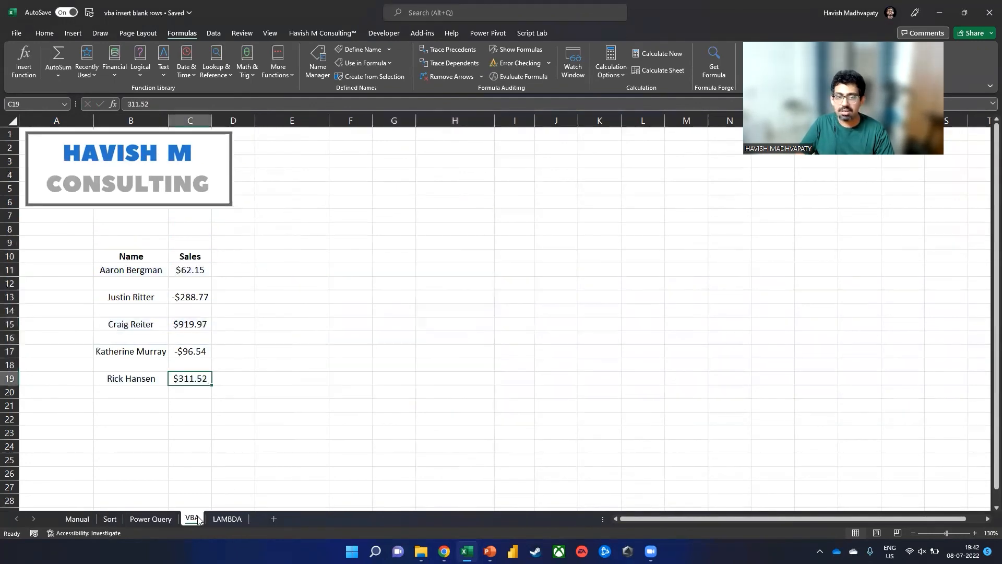
{"action": "left_click", "coordinate": [227, 518]}
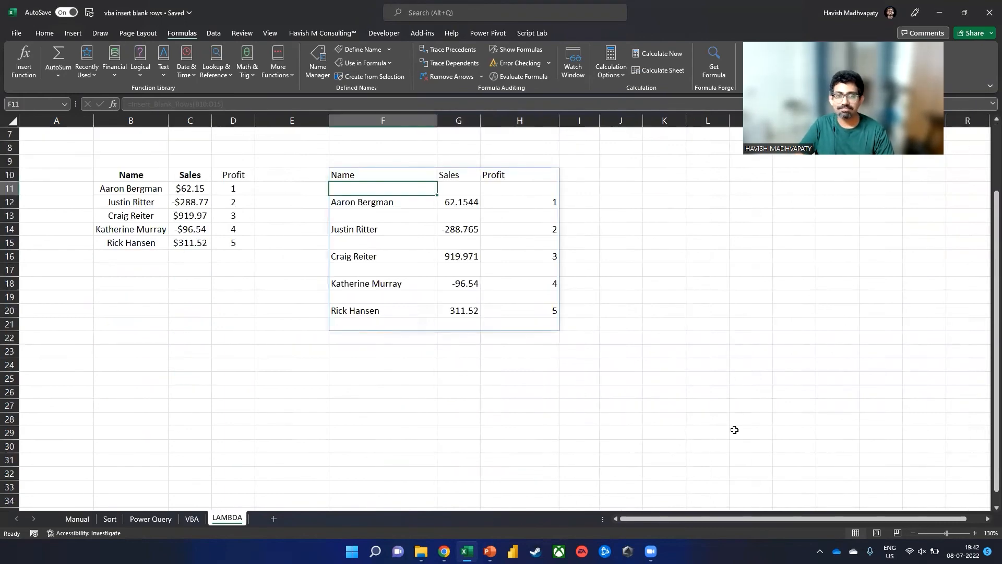
{"action": "left_click", "coordinate": [791, 340]}
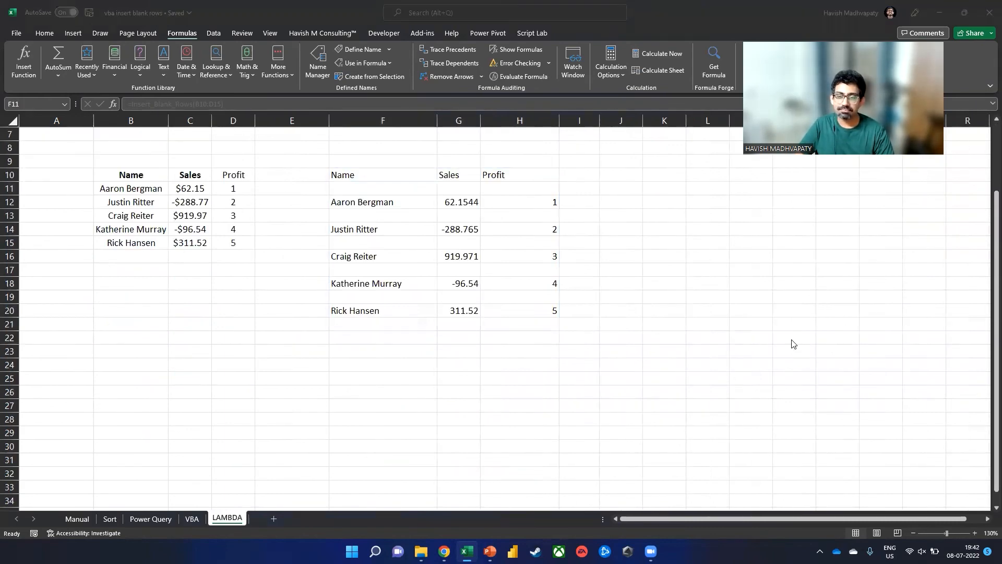